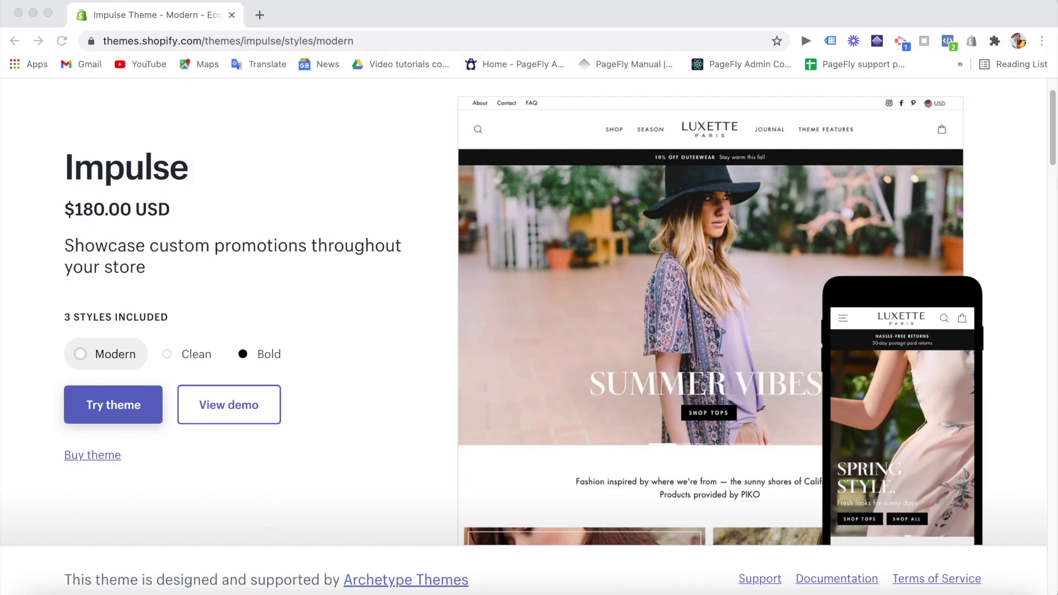
Step: Bring the browser into focus and scroll down the Impulse theme listing
click(1034, 152)
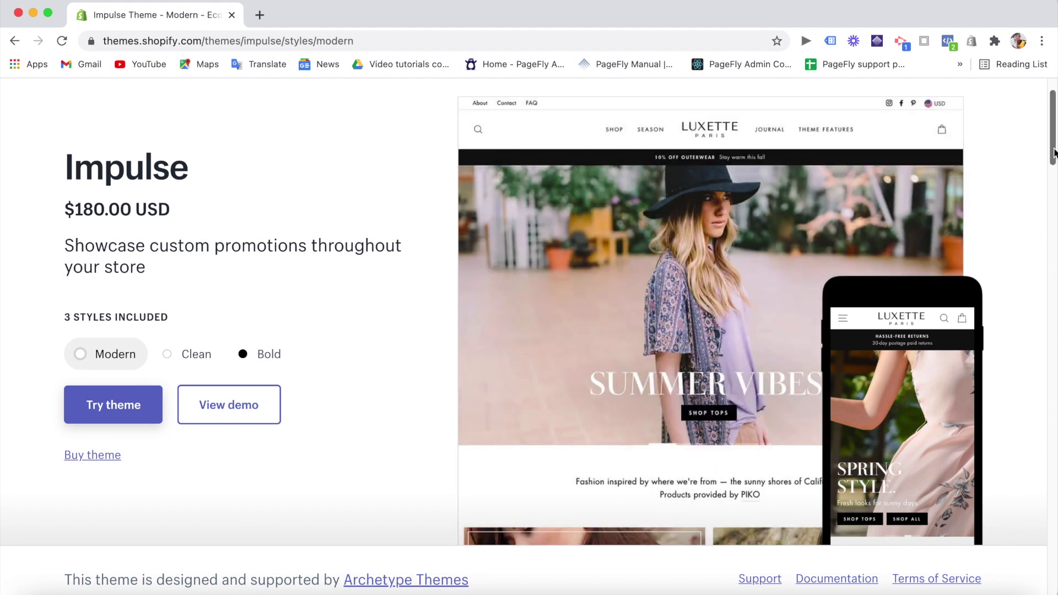
drag(1054, 153, 1055, 392)
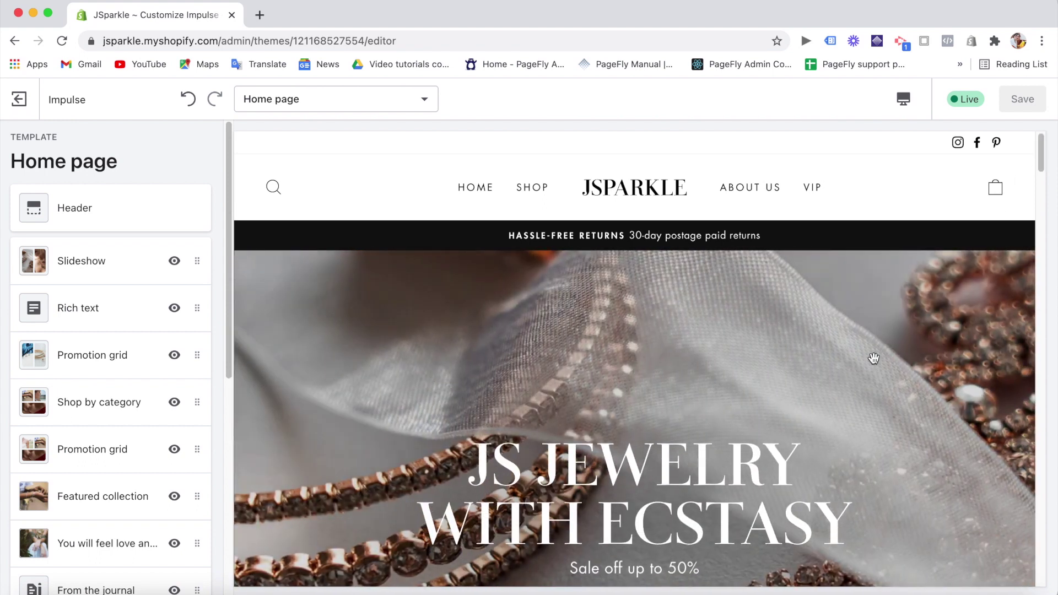
scroll(875, 358, down, 8)
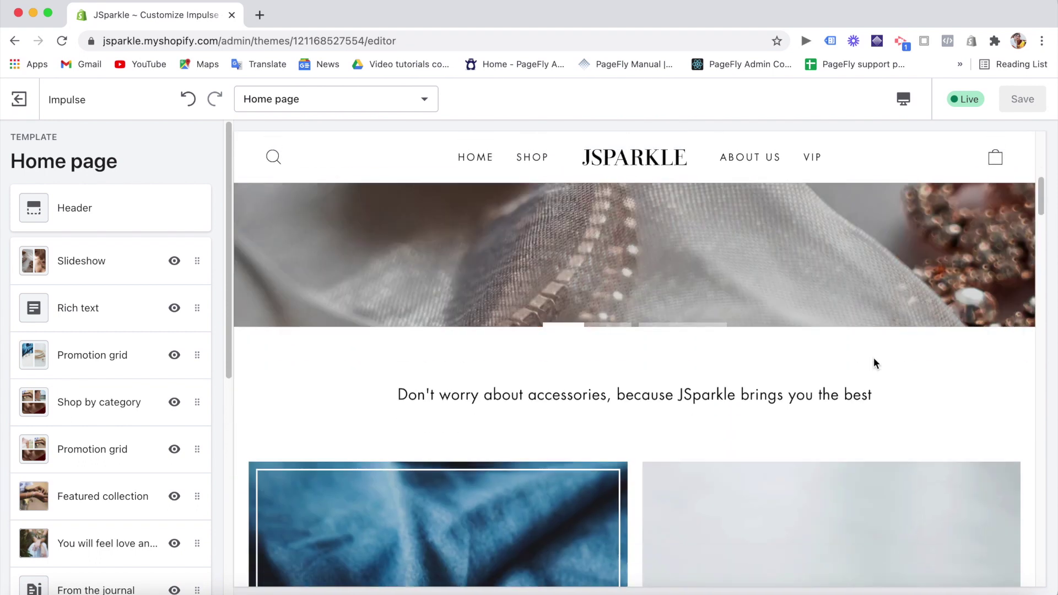
scroll(875, 364, down, 10)
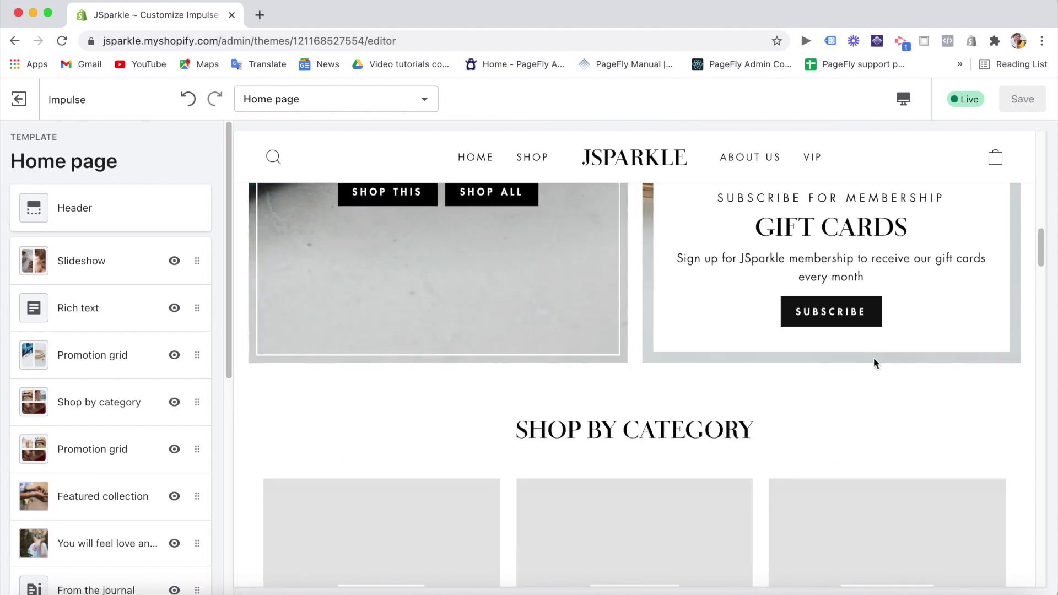
scroll(875, 361, down, 6)
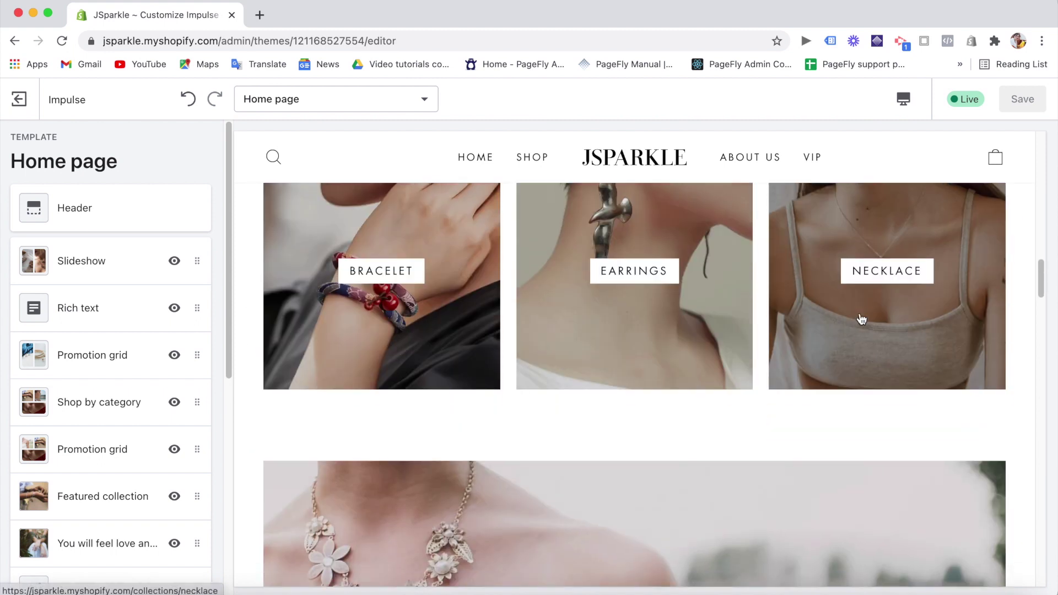
scroll(525, 384, down, 3)
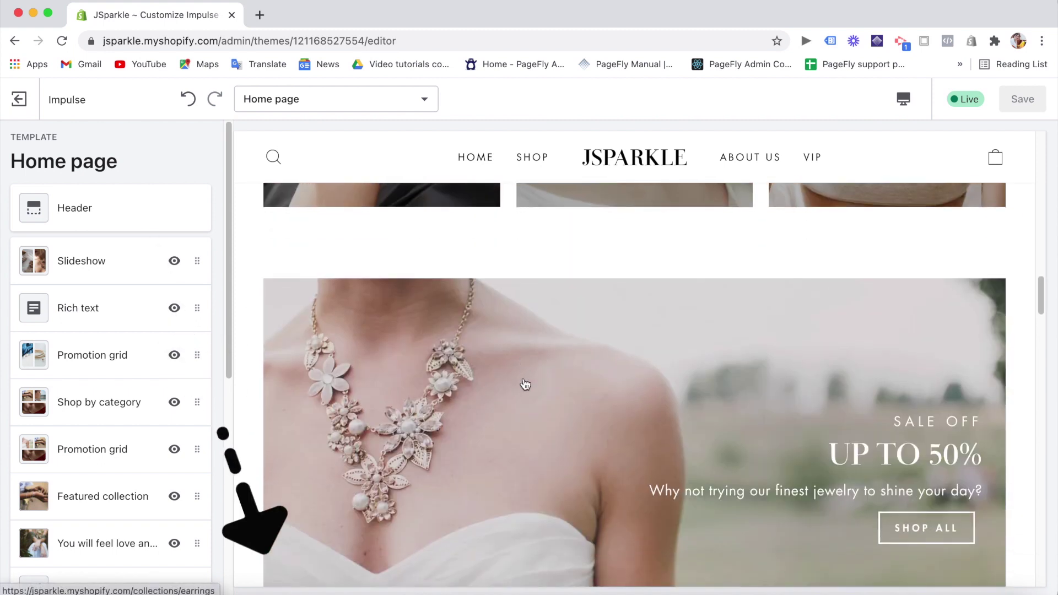
scroll(525, 384, down, 7)
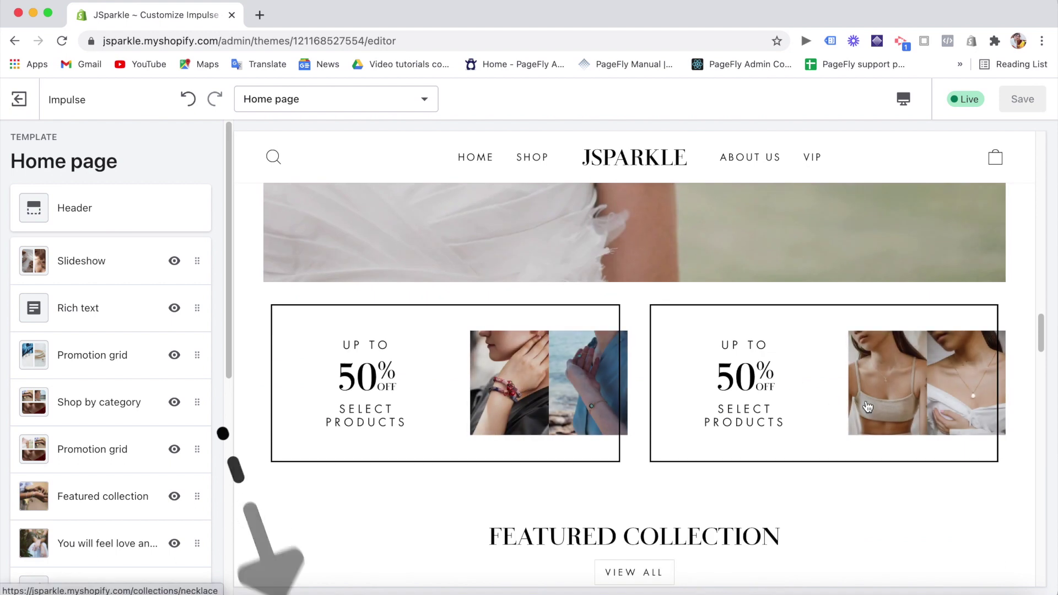
scroll(689, 438, down, 6)
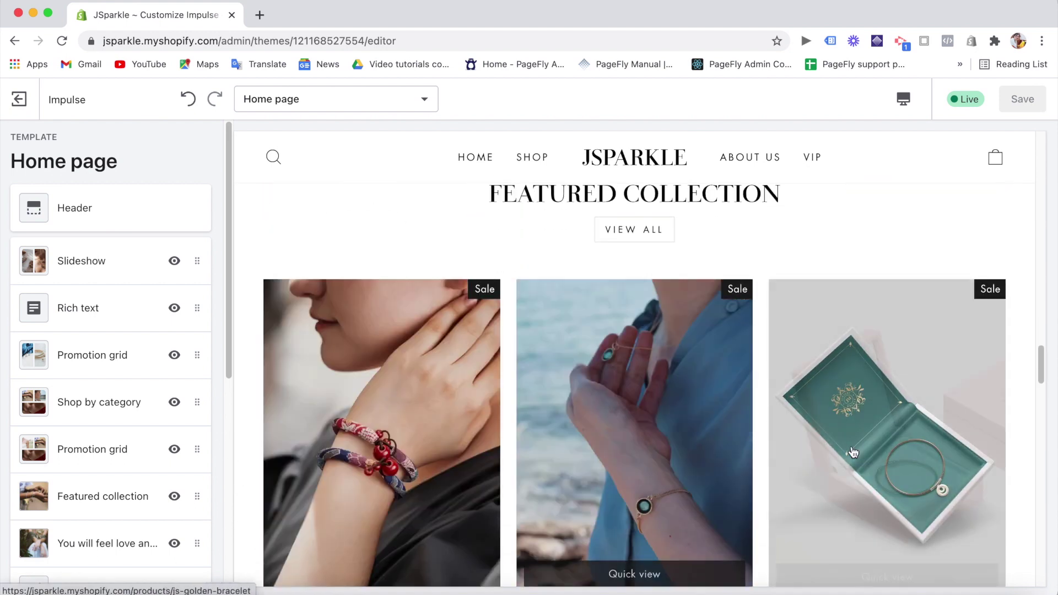
scroll(853, 453, down, 3)
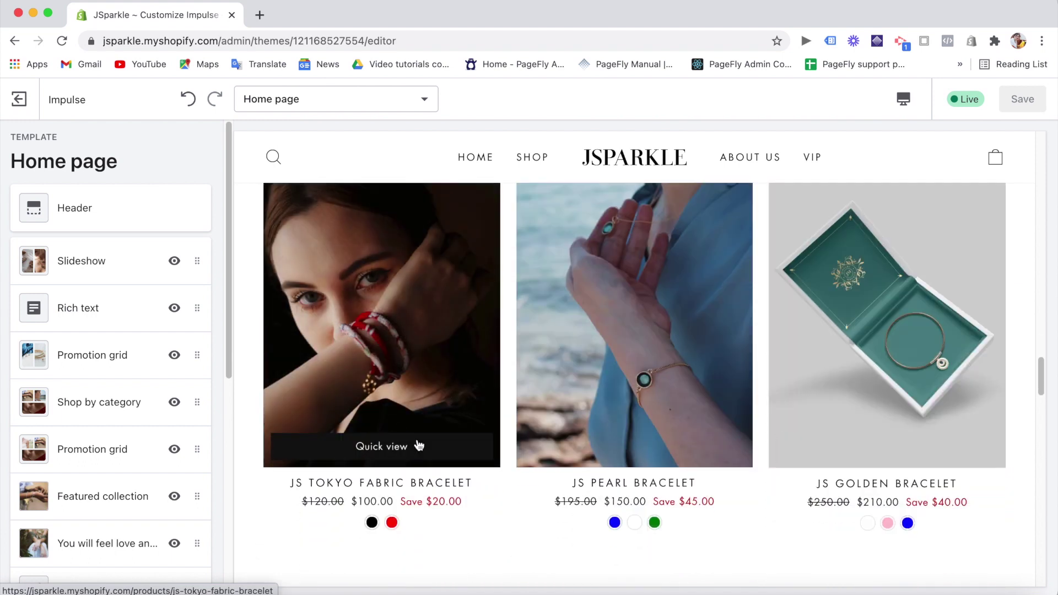
scroll(623, 492, down, 5)
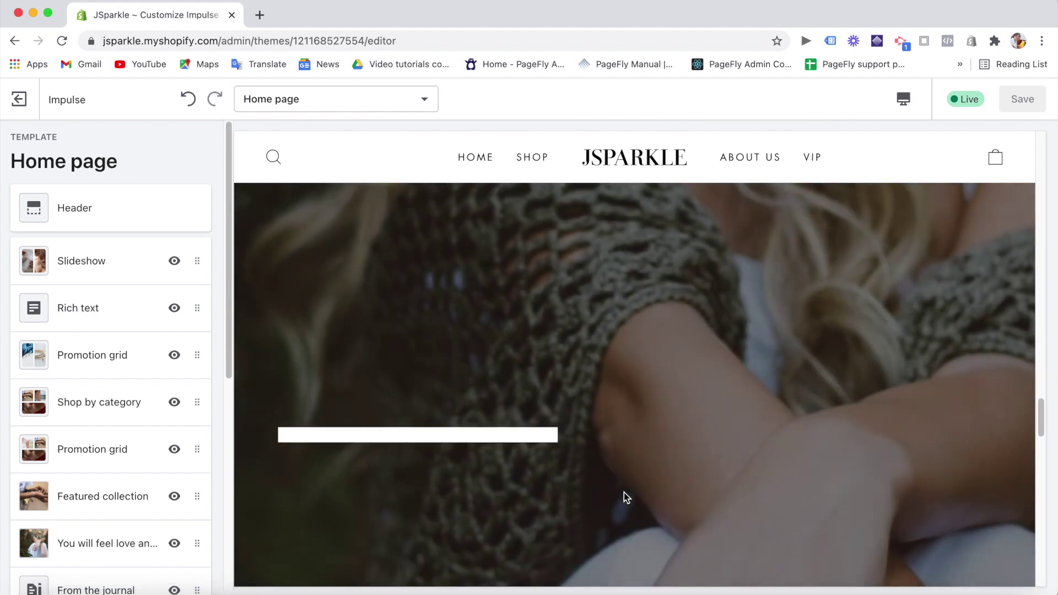
scroll(624, 494, down, 10)
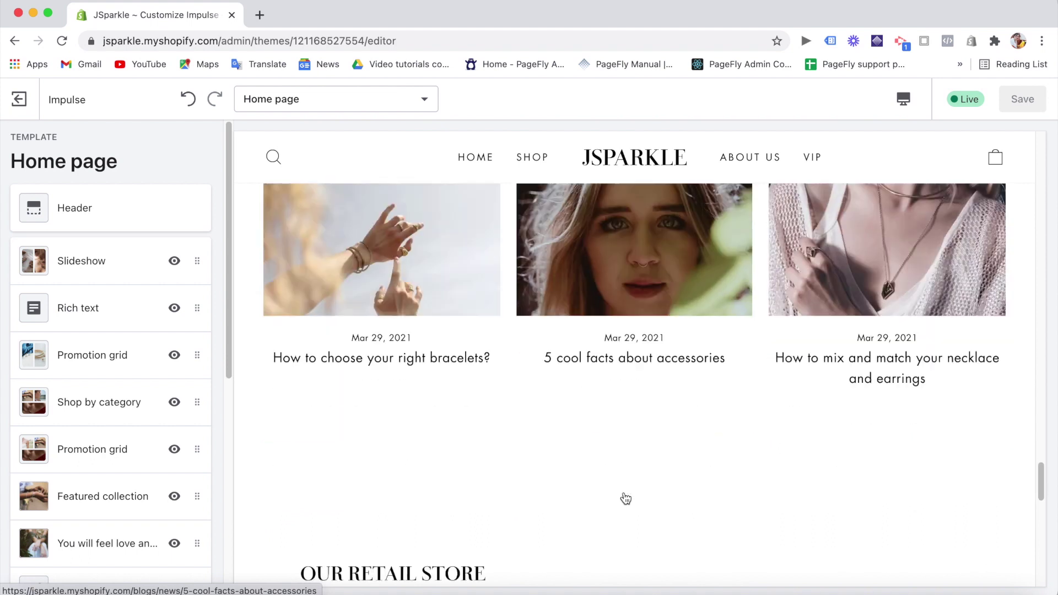
scroll(626, 499, down, 10)
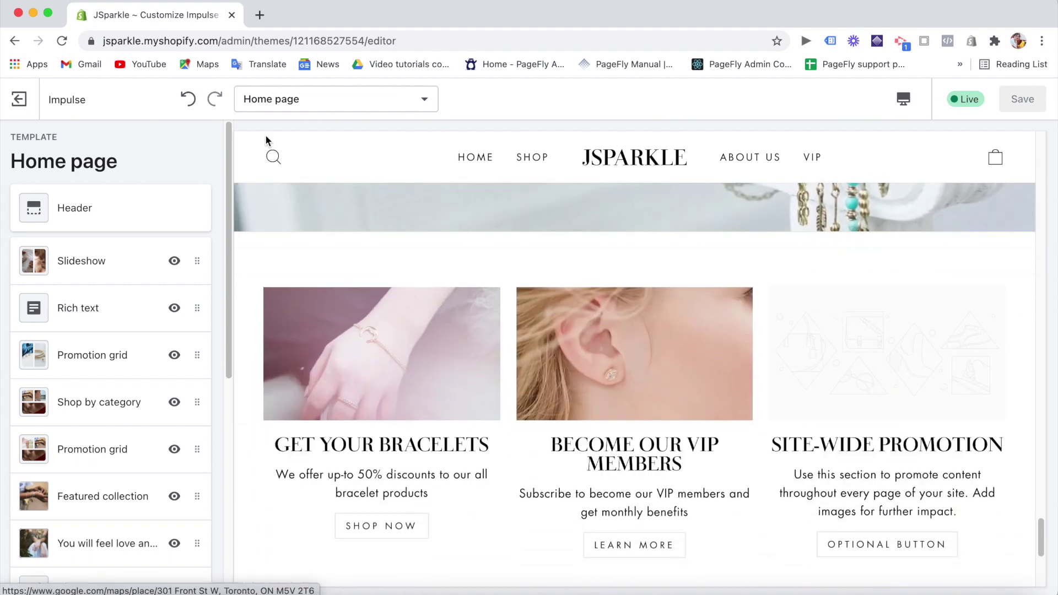
scroll(172, 272, down, 8)
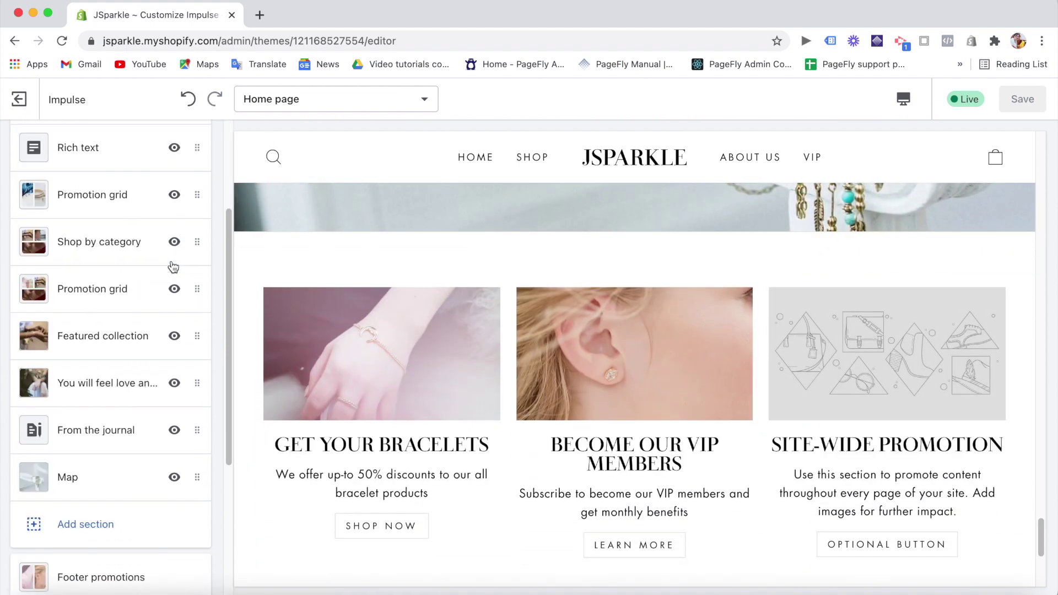
scroll(172, 267, up, 8)
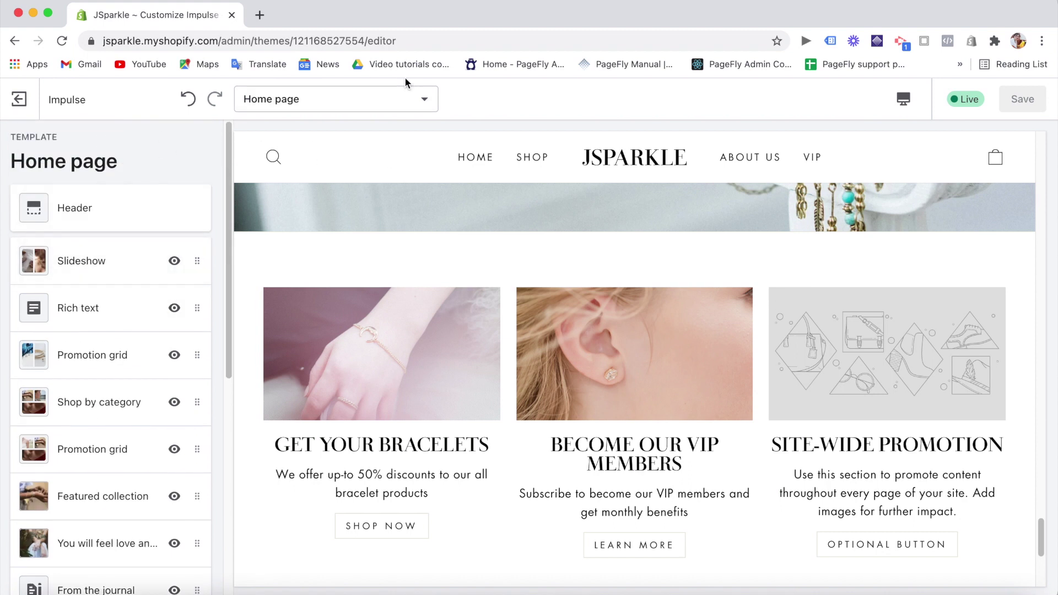
scroll(128, 215, down, 1)
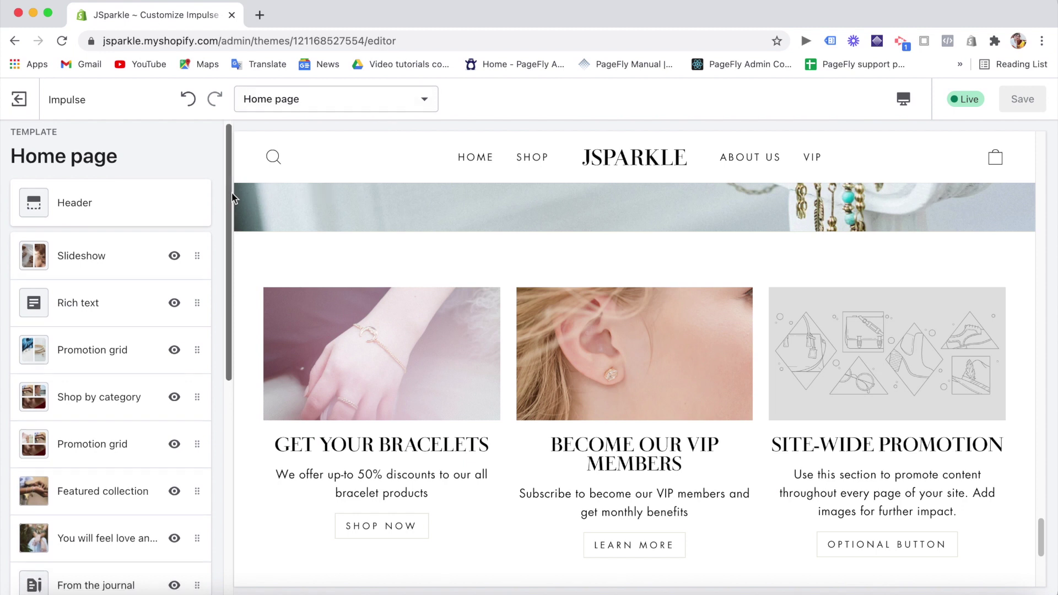
Step: Open the Header section and review its logo, announcement, layout and sticky options
click(127, 214)
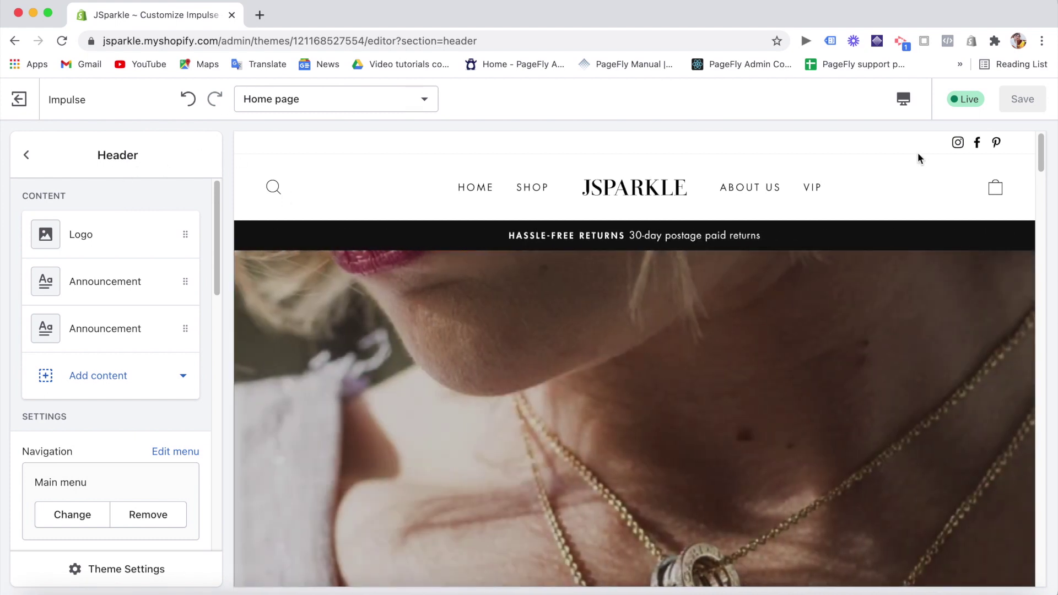
mouse_move(532, 197)
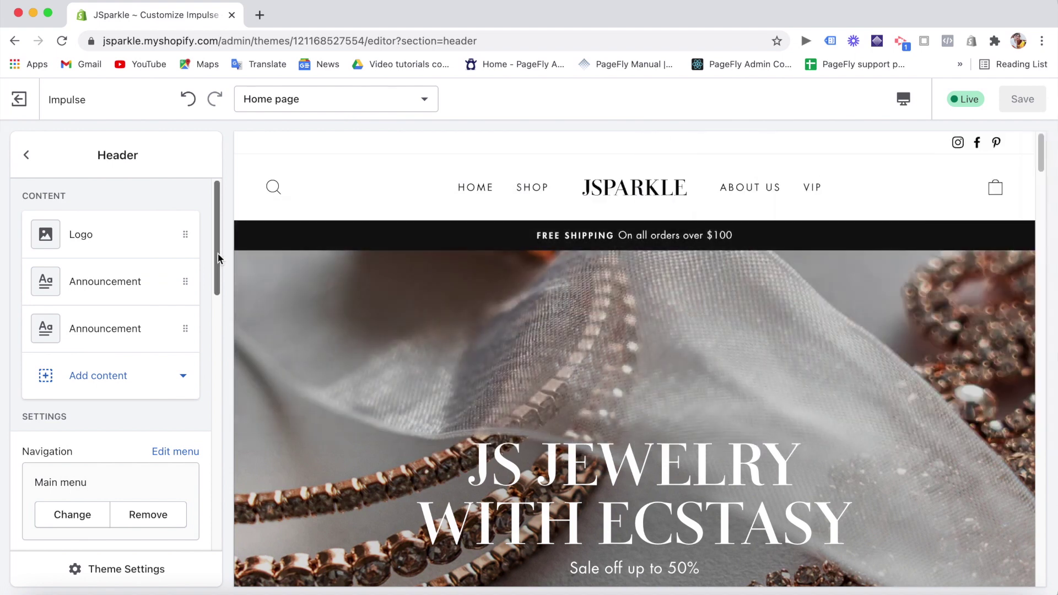
drag(217, 253, 219, 349)
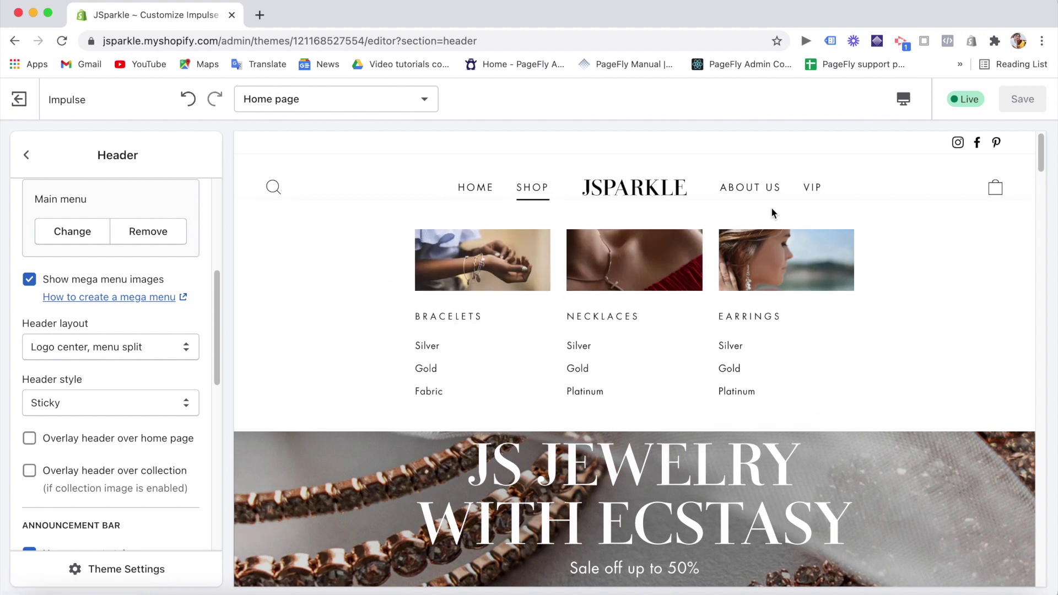
scroll(216, 297, up, 1)
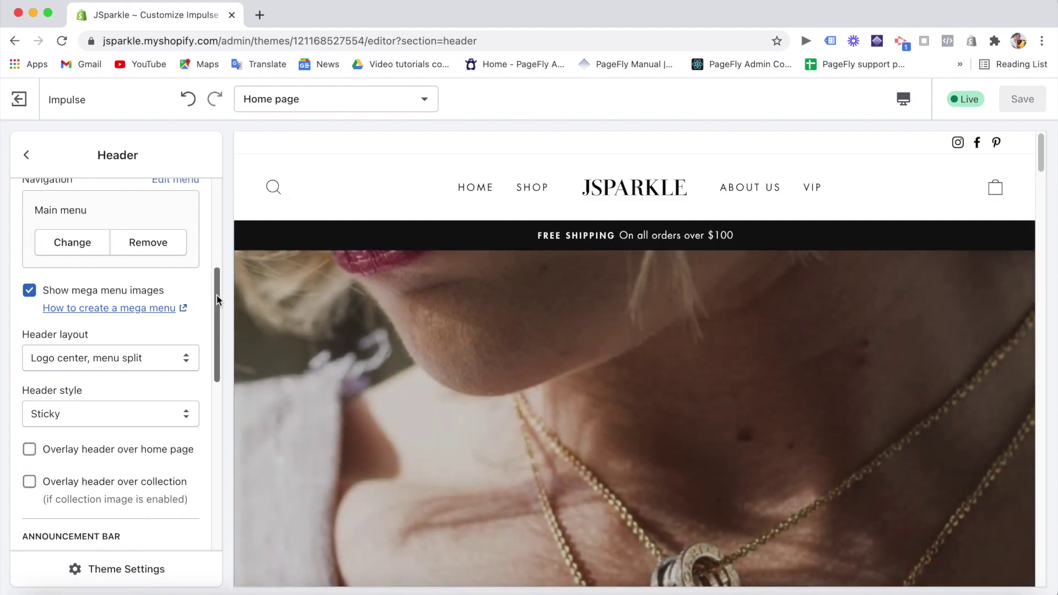
drag(216, 295, 218, 213)
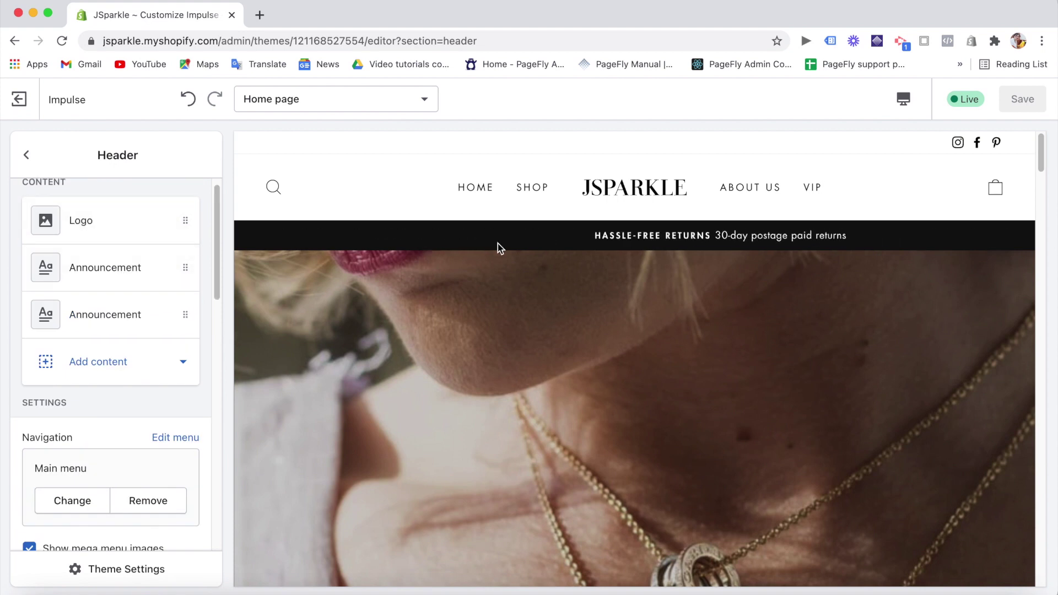
drag(216, 264, 220, 524)
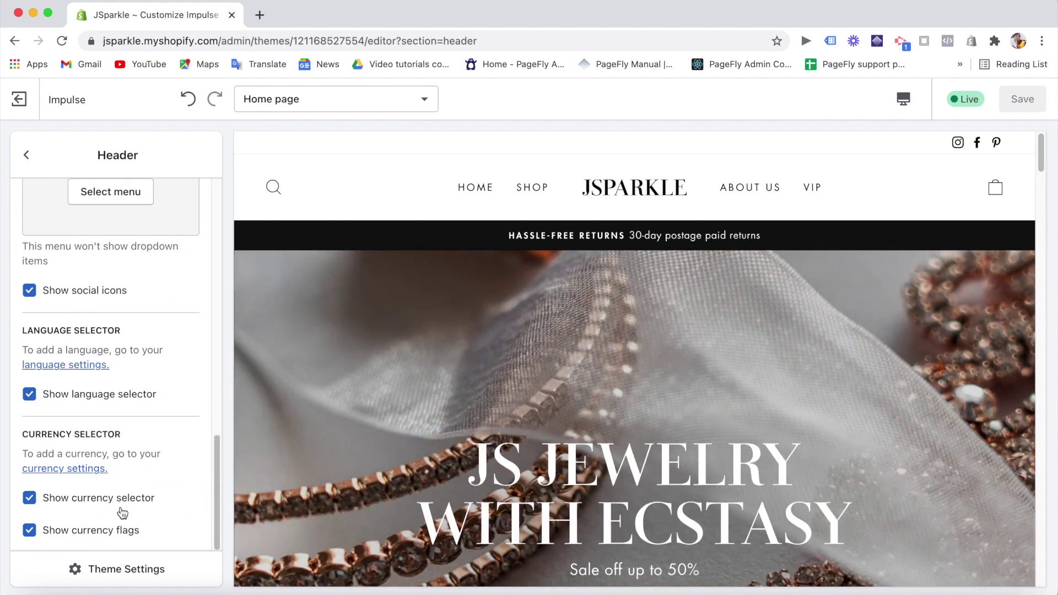
drag(215, 523, 233, 375)
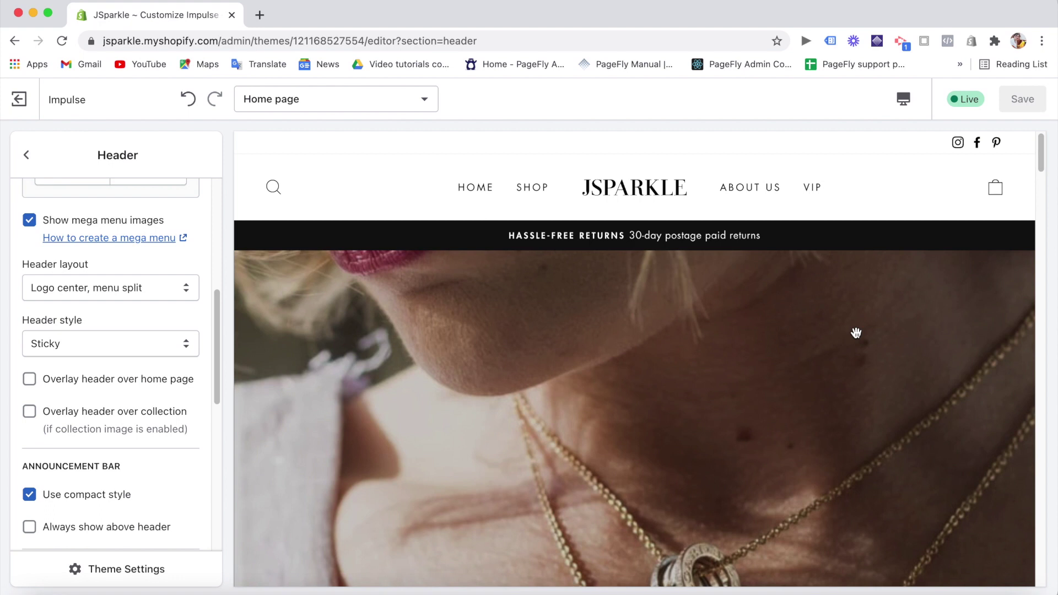
scroll(856, 333, down, 5)
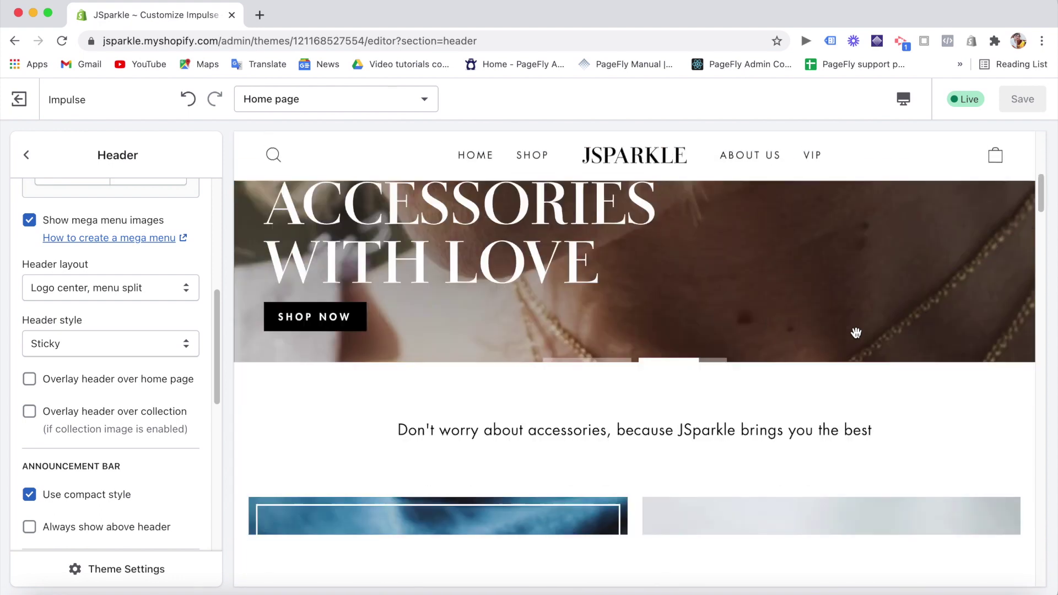
scroll(856, 332, down, 10)
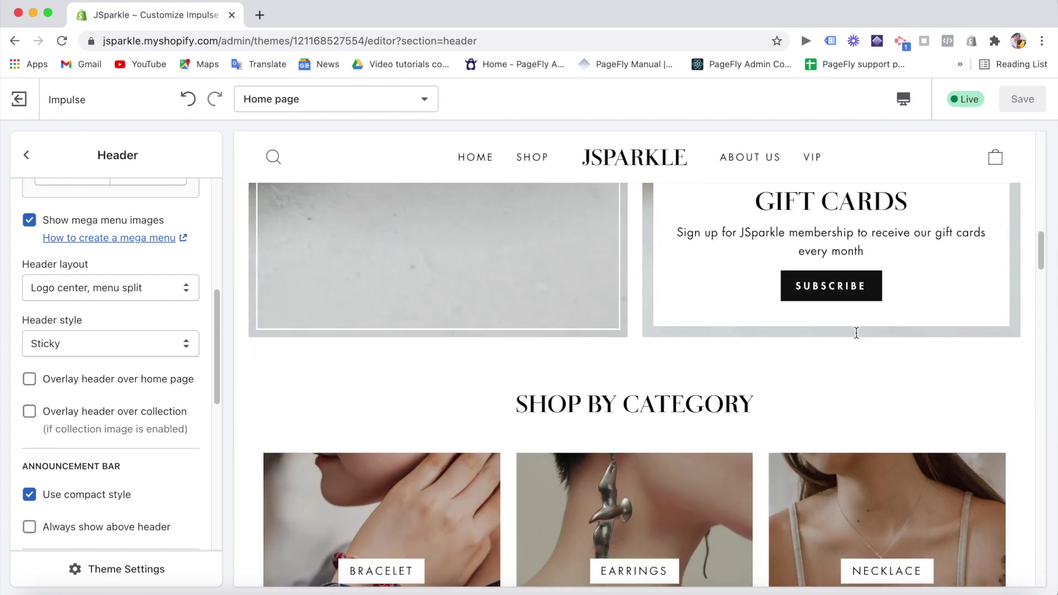
scroll(856, 332, down, 5)
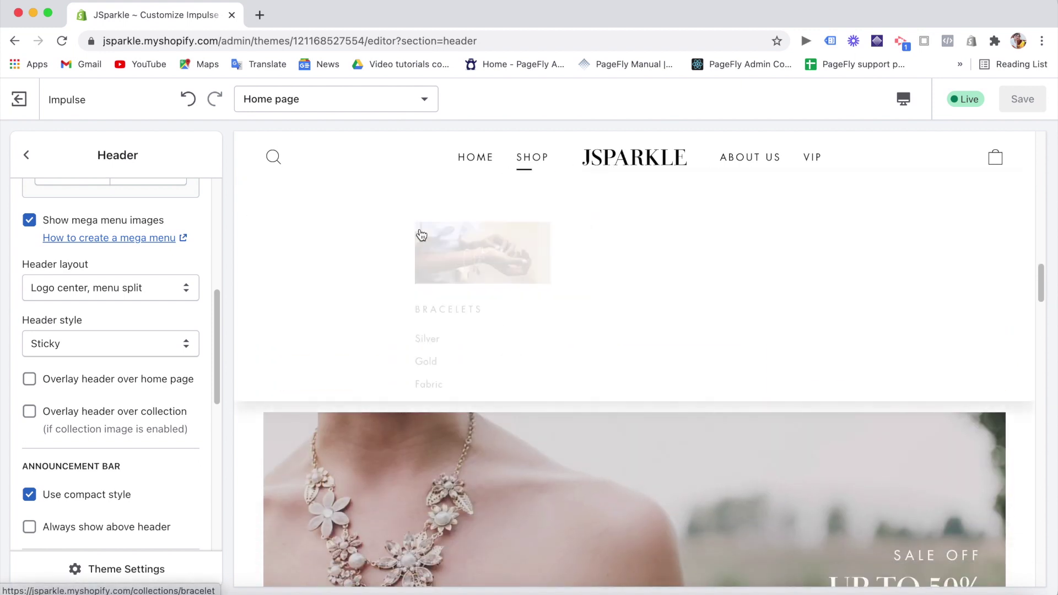
scroll(110, 449, down, 2)
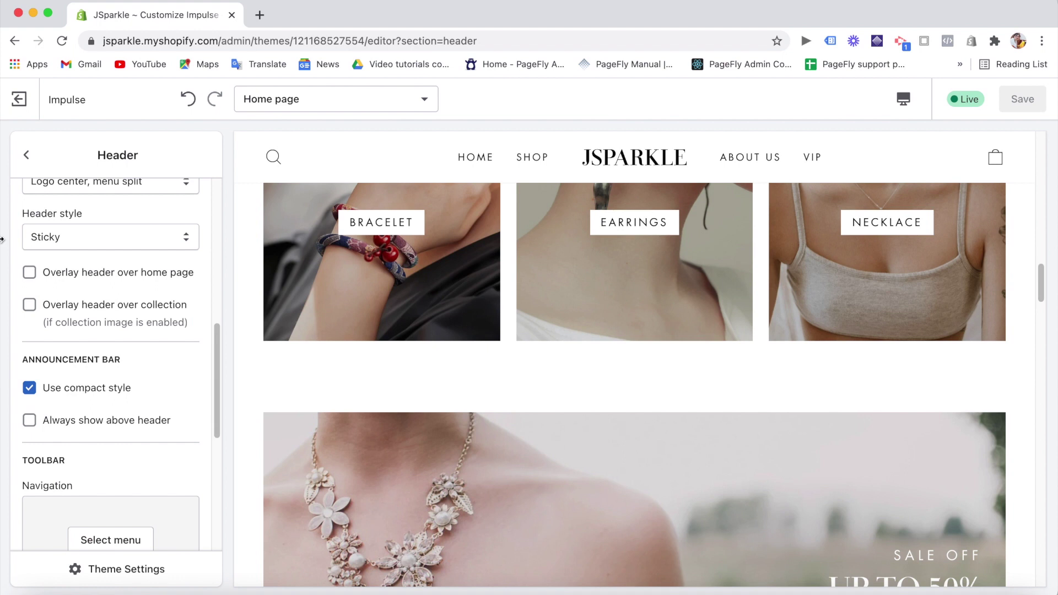
Step: Check the Footer section, then review the three Footer promotions blocks
click(27, 156)
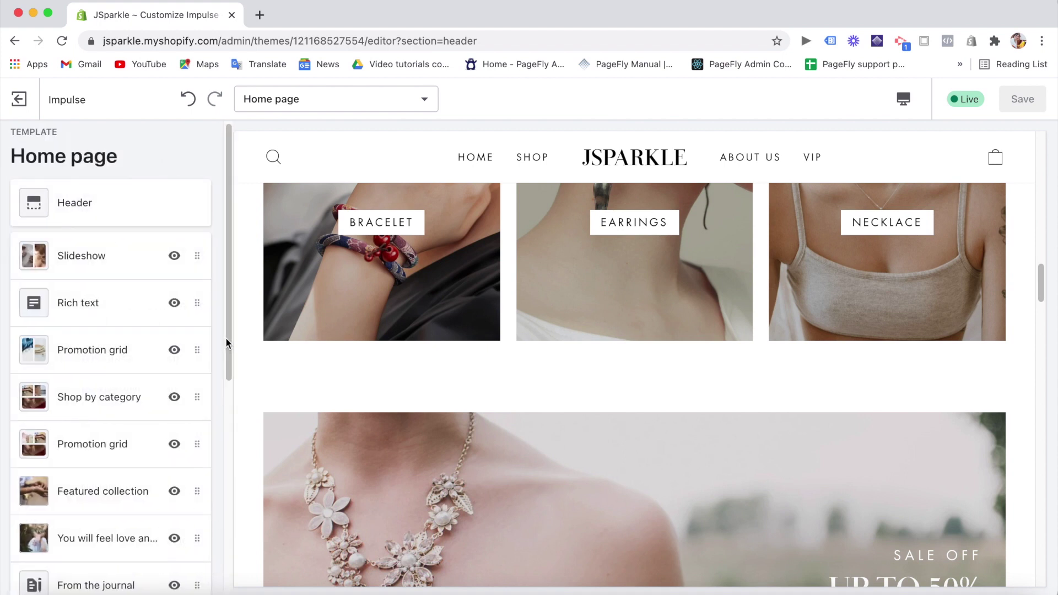
scroll(222, 441, down, 5)
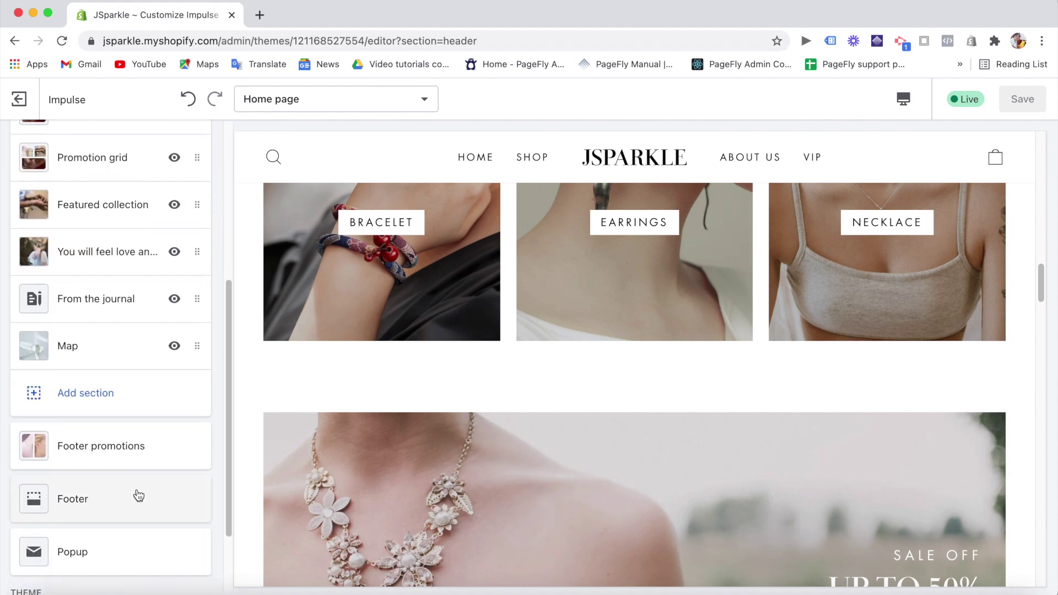
click(139, 496)
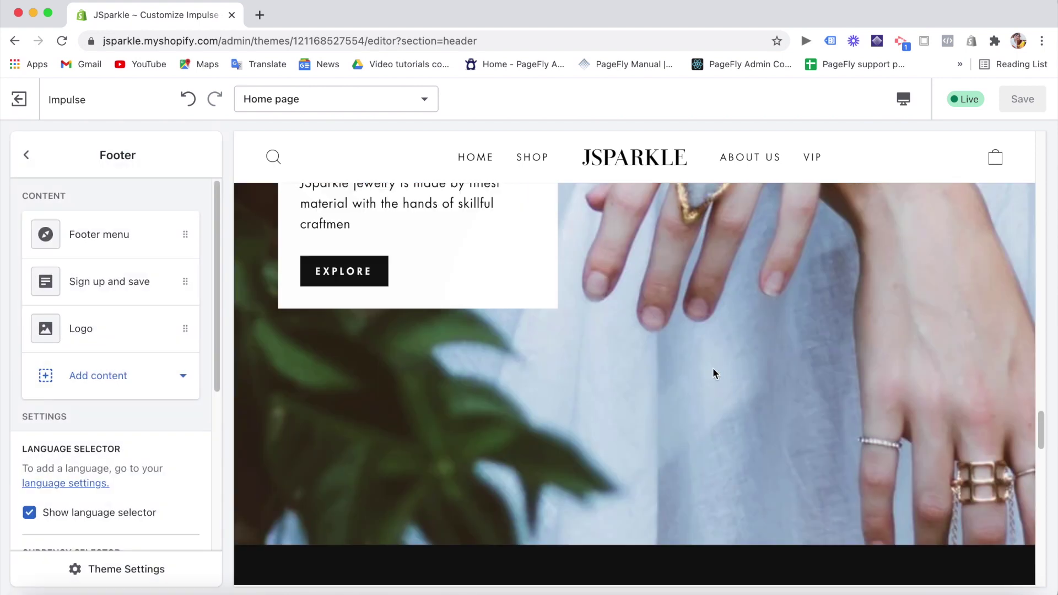
key(Escape)
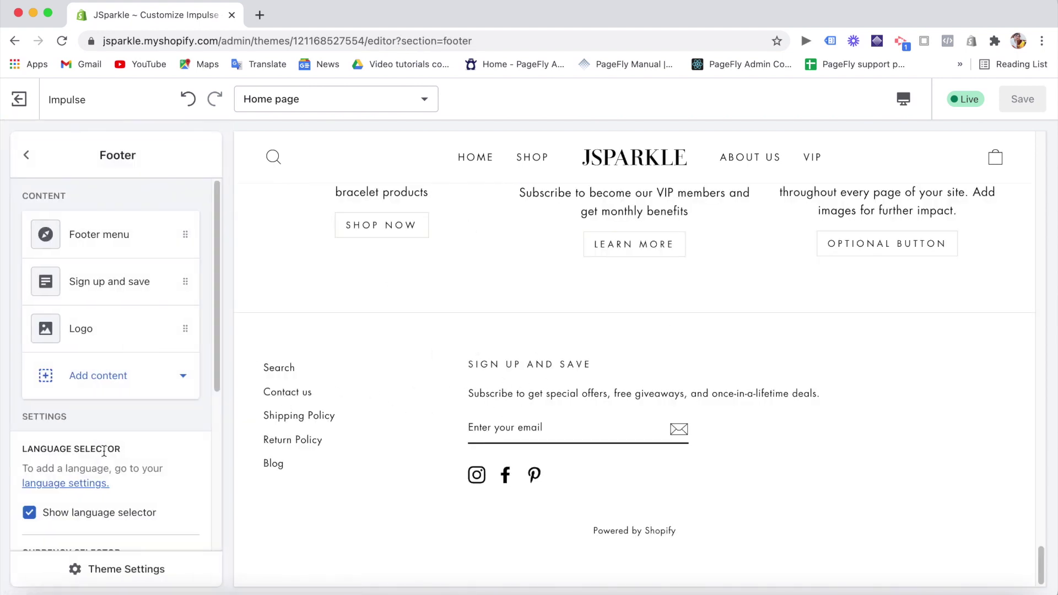
click(119, 459)
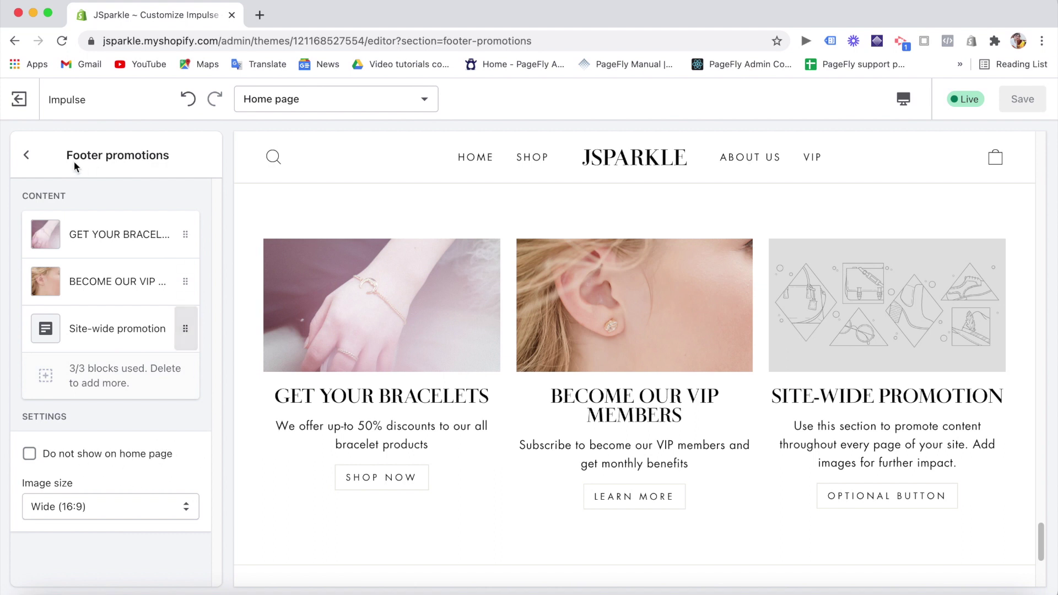
click(25, 155)
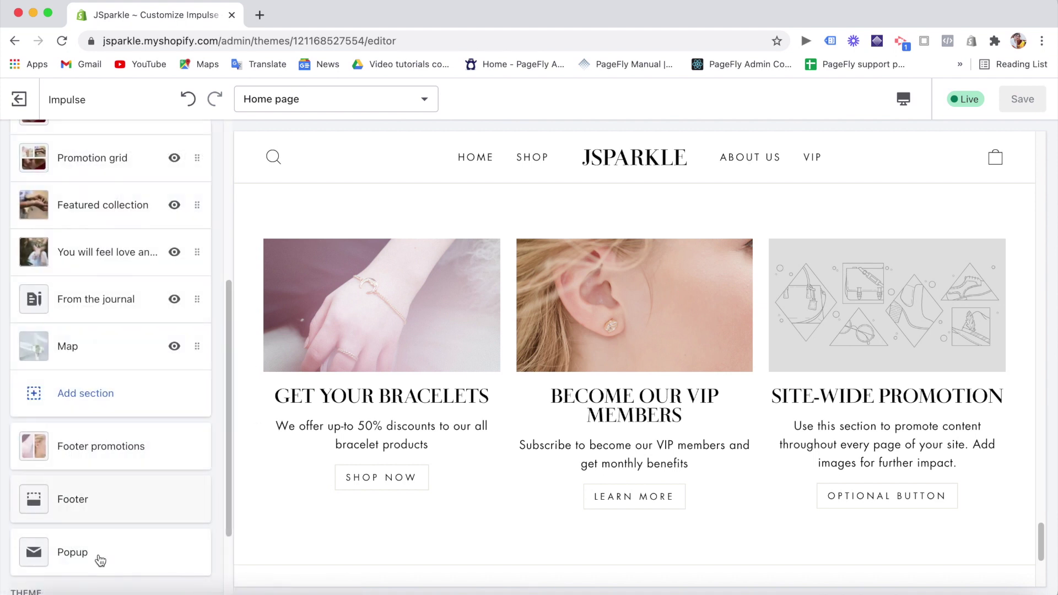
Step: Set the Popup display mode to Enabled to preview the newsletter popup, then dismiss it
click(99, 561)
click(122, 248)
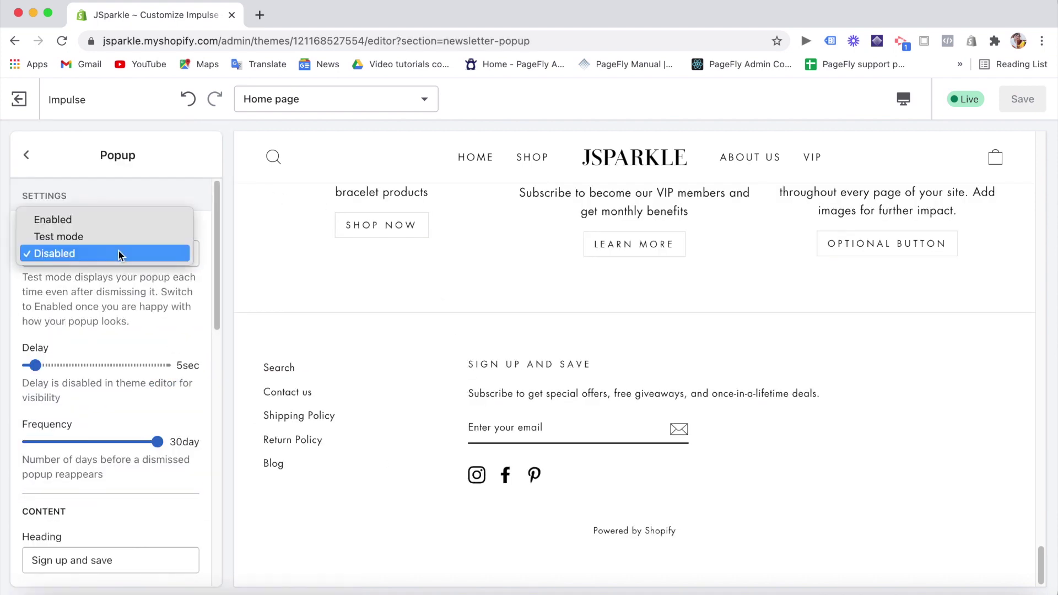
click(120, 220)
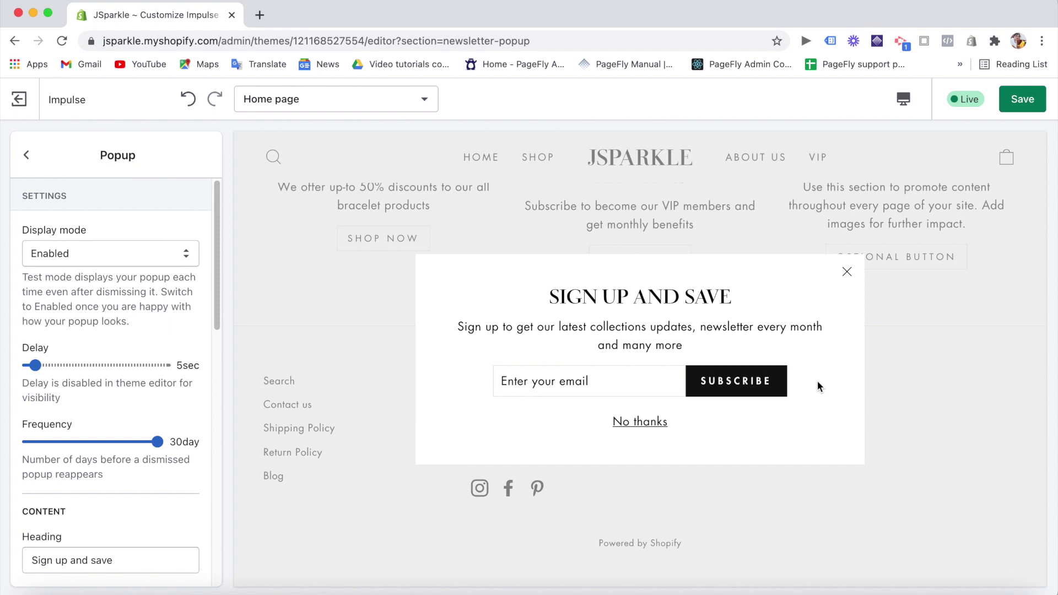
click(849, 272)
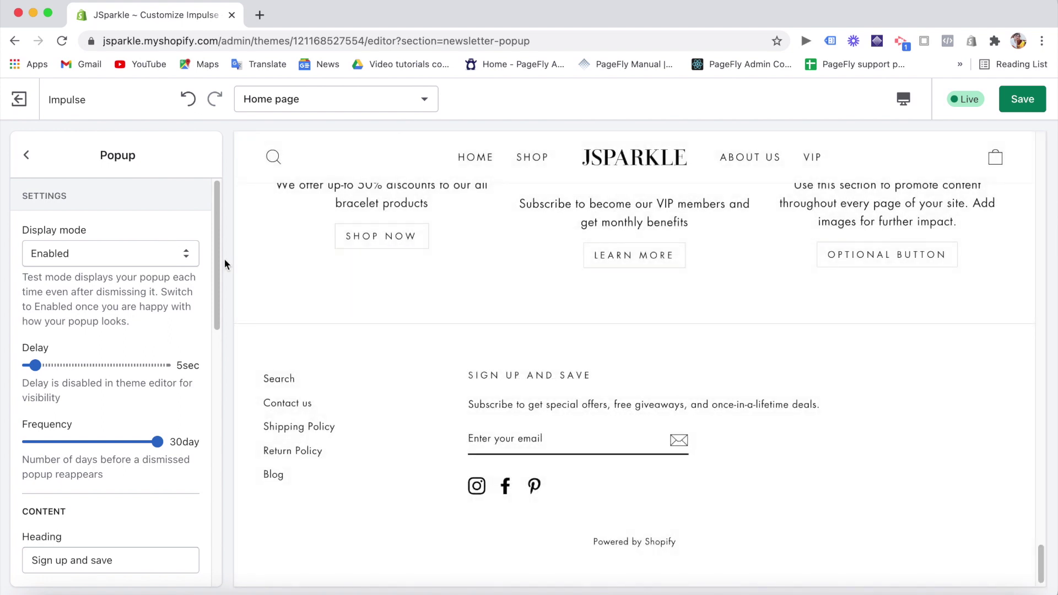
Step: Set the Popup display mode back to Disabled and return to the home page section list
scroll(218, 276, down, 5)
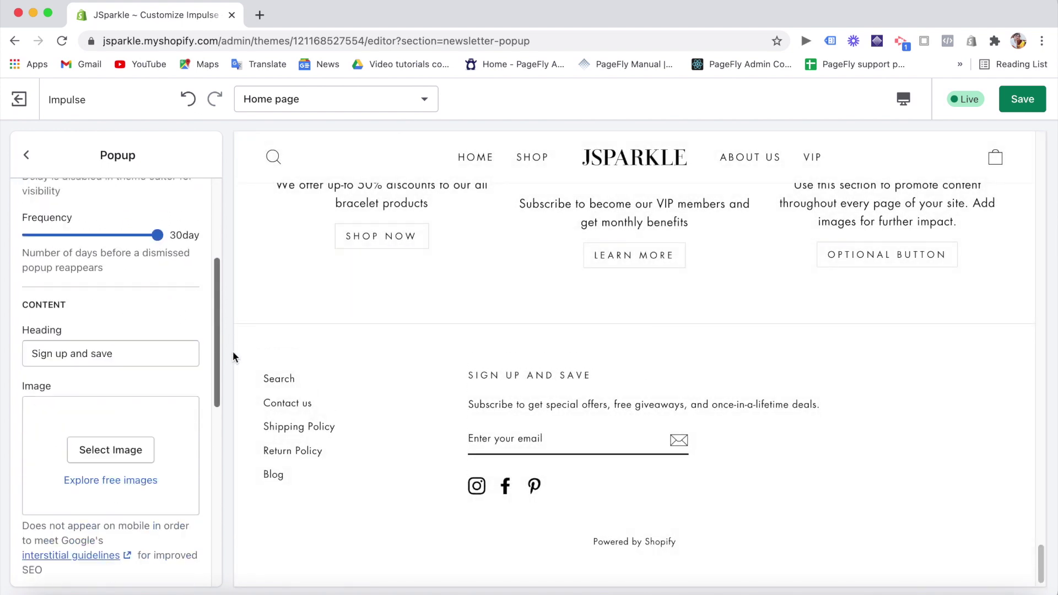
drag(232, 357, 227, 516)
scroll(161, 265, up, 15)
click(152, 253)
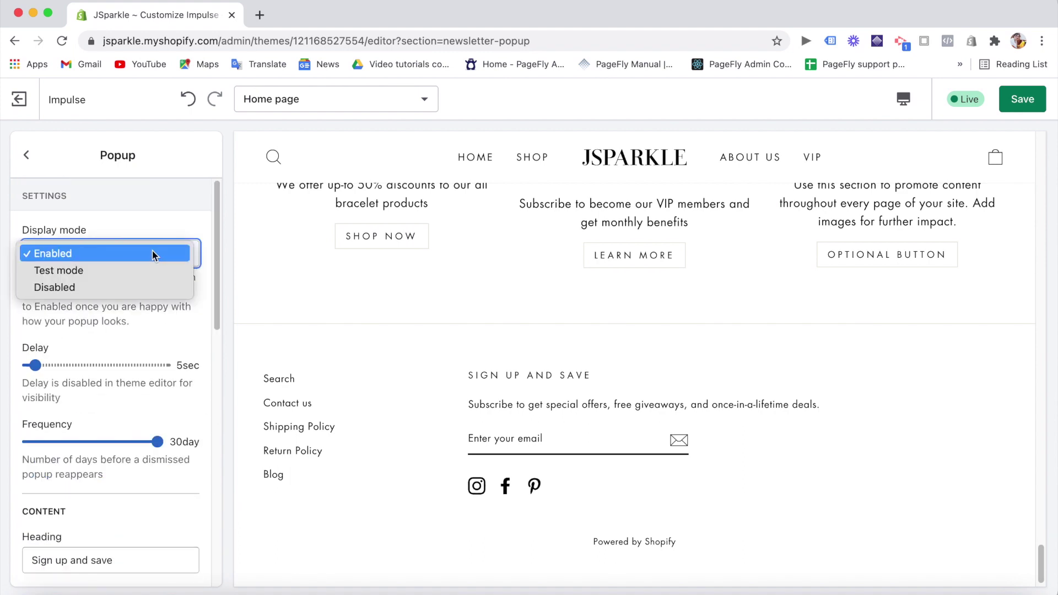
click(140, 283)
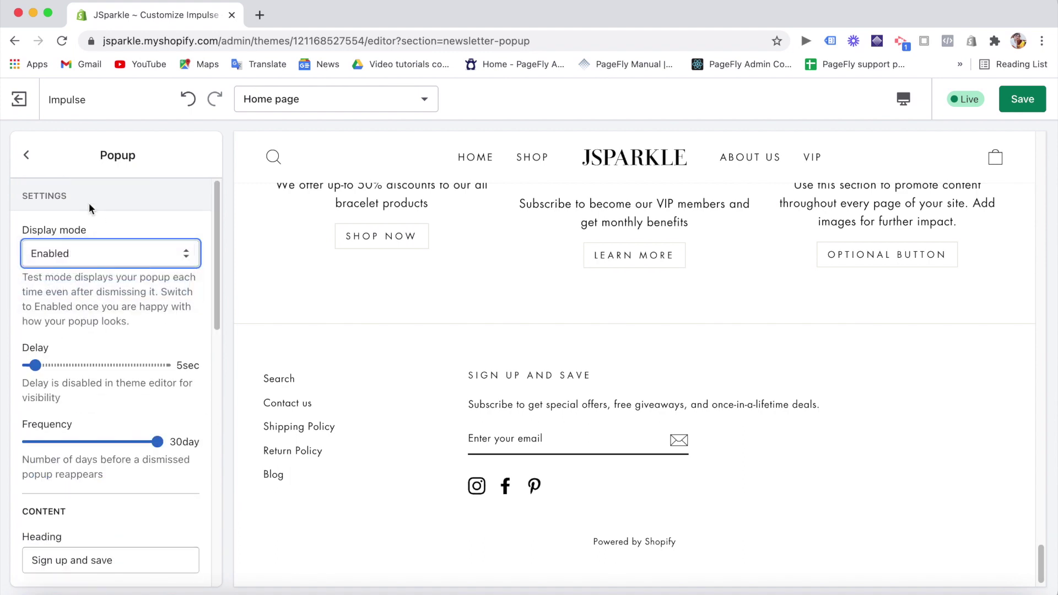
click(26, 155)
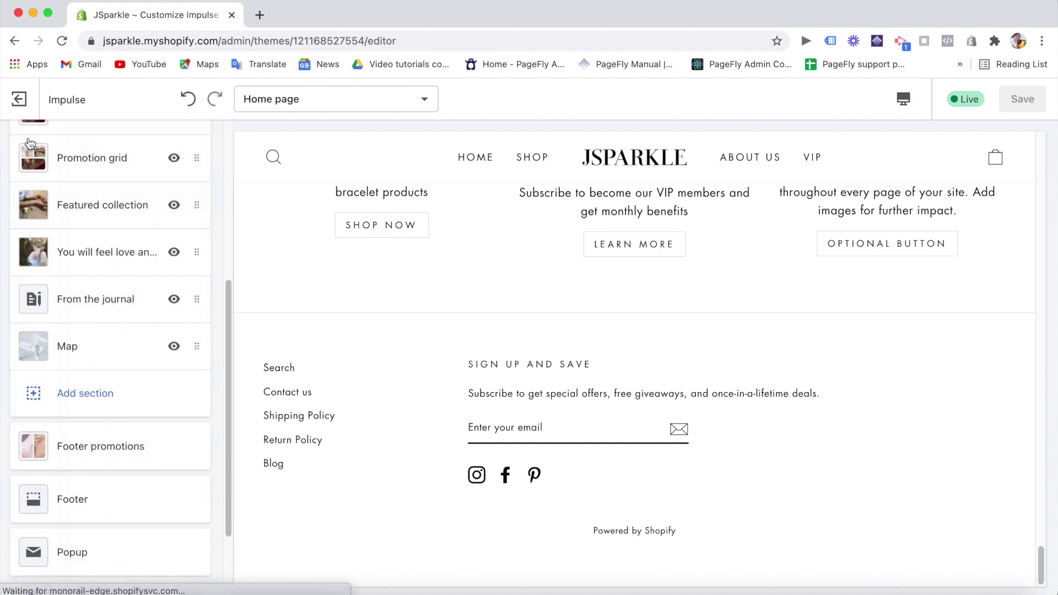
click(111, 167)
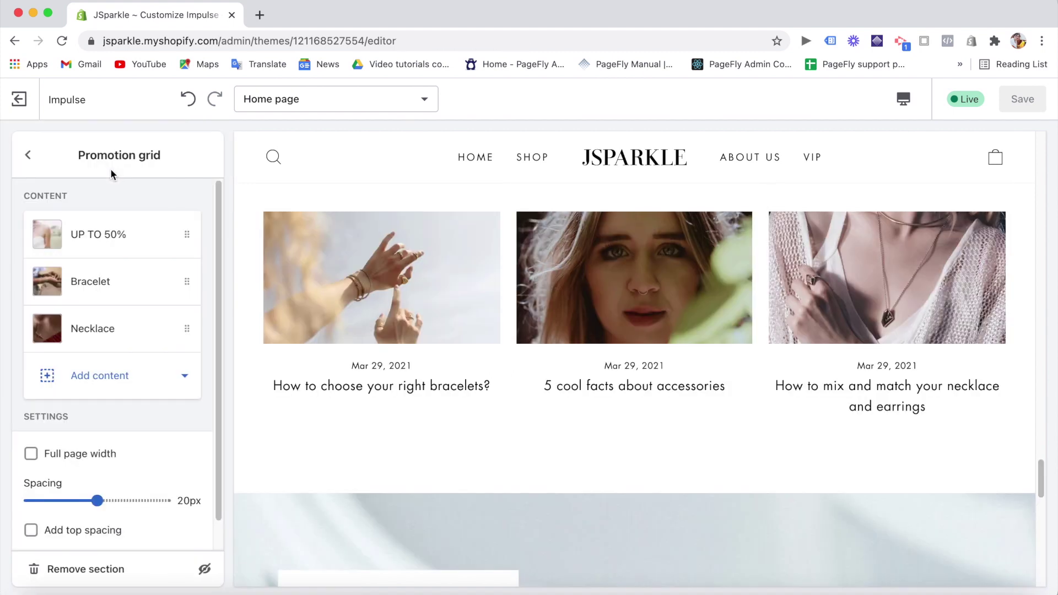
click(27, 155)
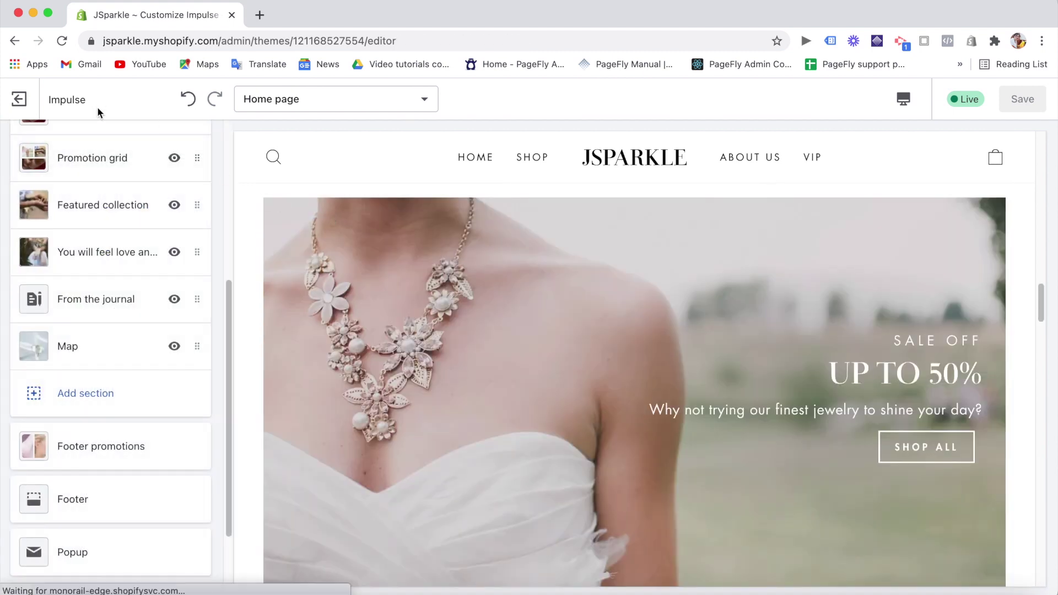
Step: Scroll through the settings of the JS jewelry With ecstasy slide
drag(227, 306, 193, 167)
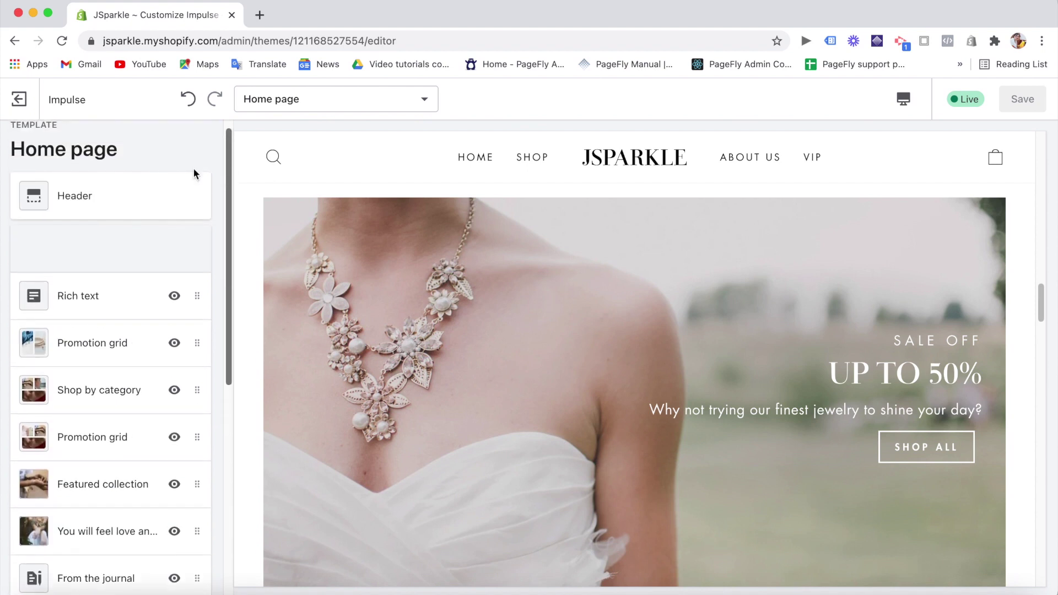
click(106, 205)
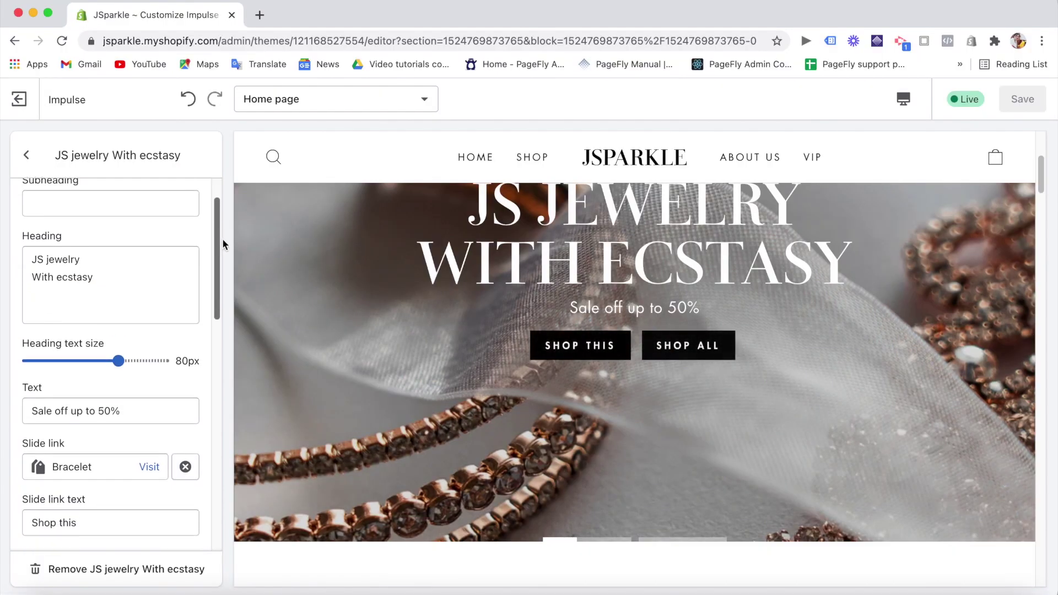
scroll(222, 240, down, 8)
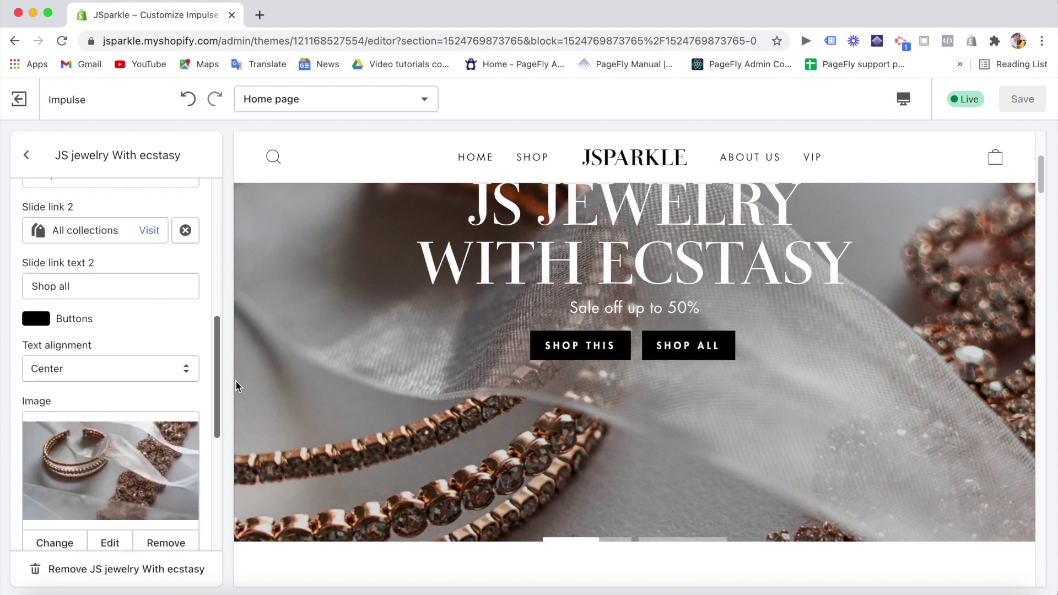
scroll(236, 386, down, 3)
scroll(216, 408, down, 3)
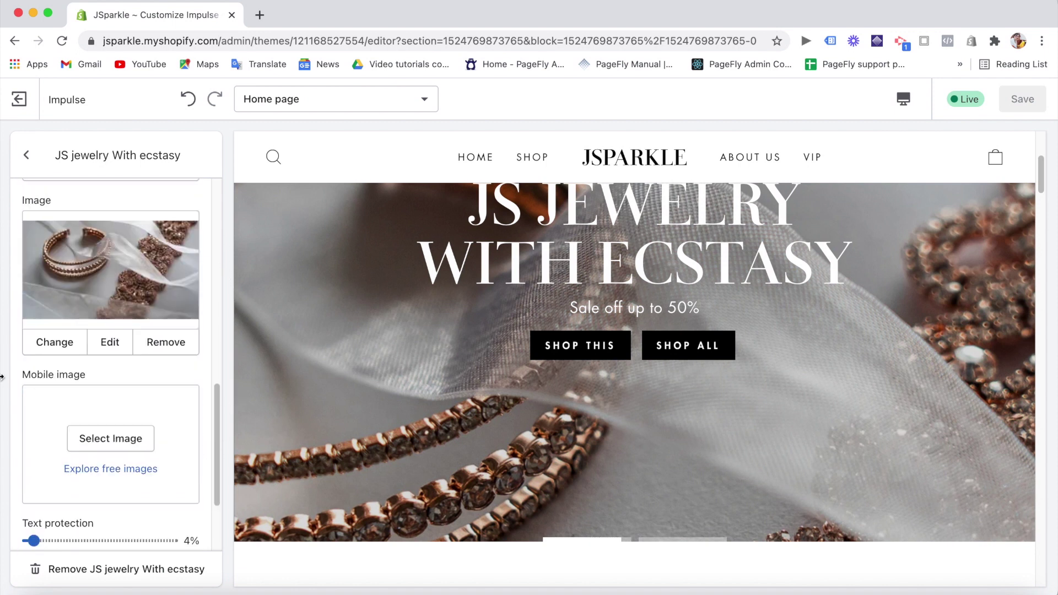
Step: Return to the Slideshow settings (750px desktop height) and preview the store at mobile width
click(26, 155)
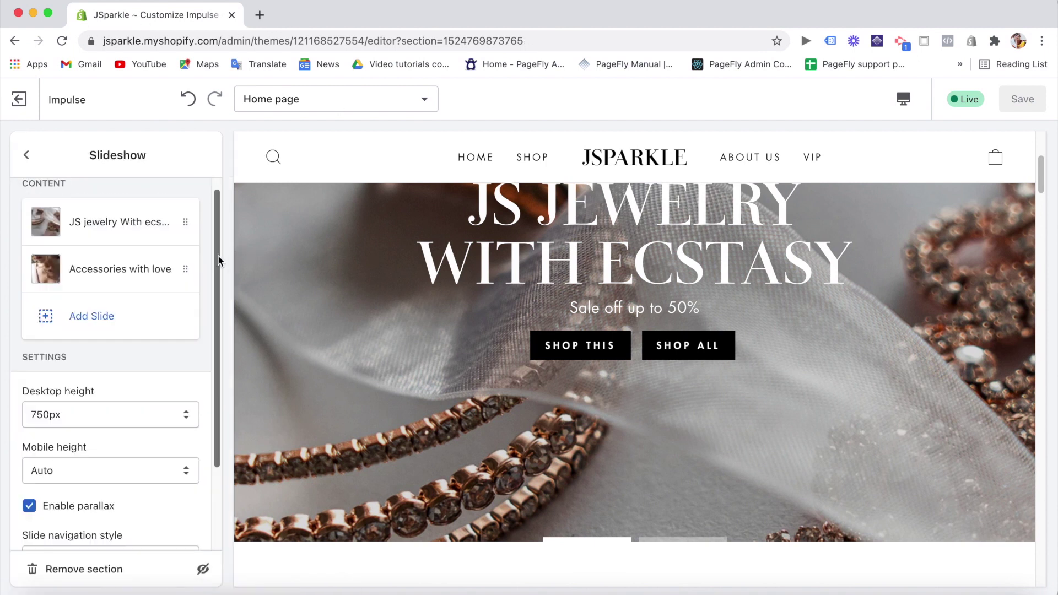
drag(218, 261, 224, 320)
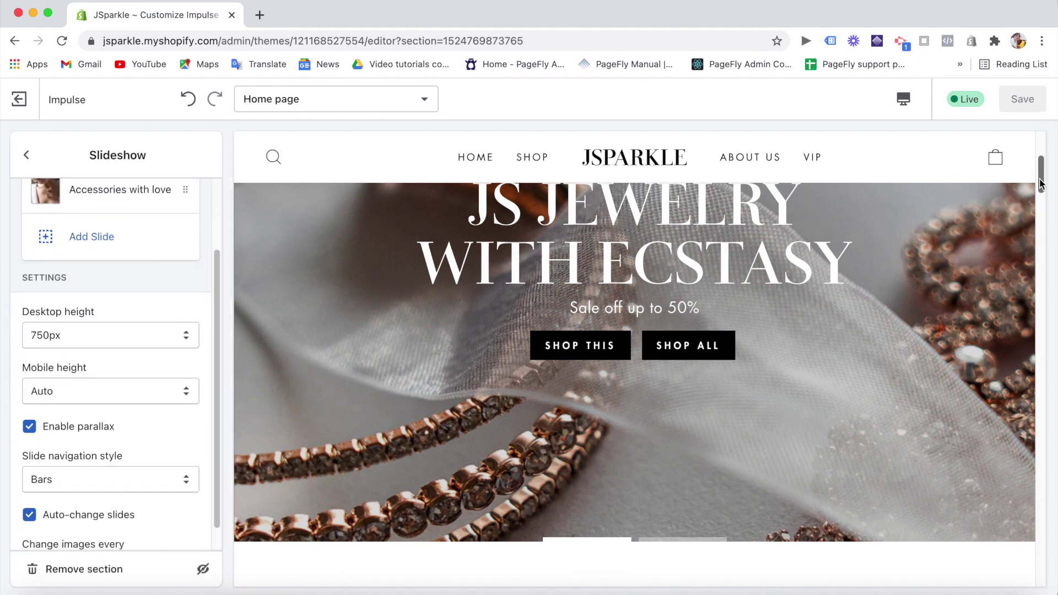
drag(1041, 183, 1039, 182)
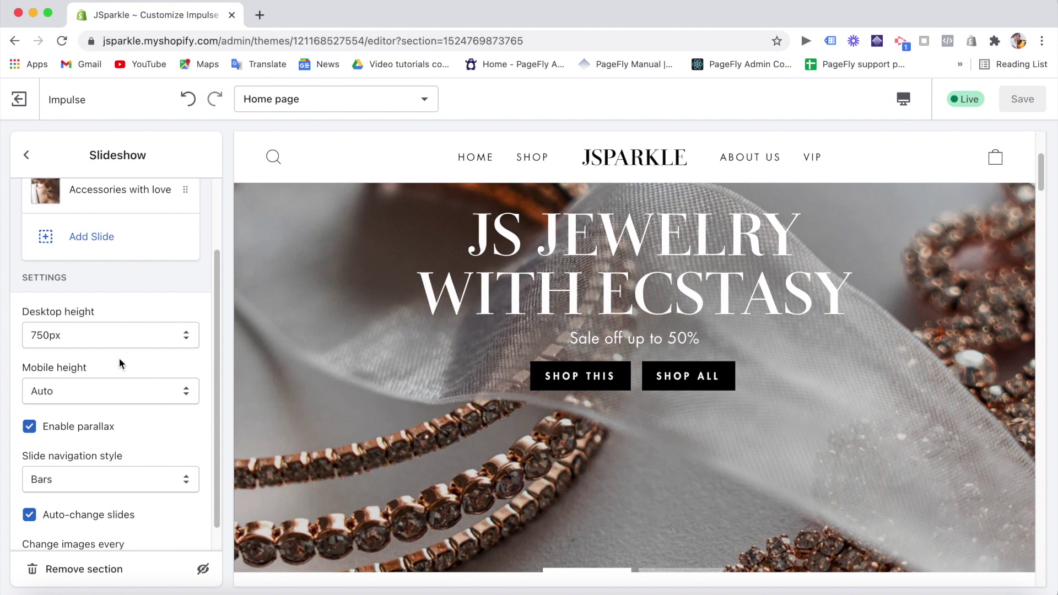
click(903, 99)
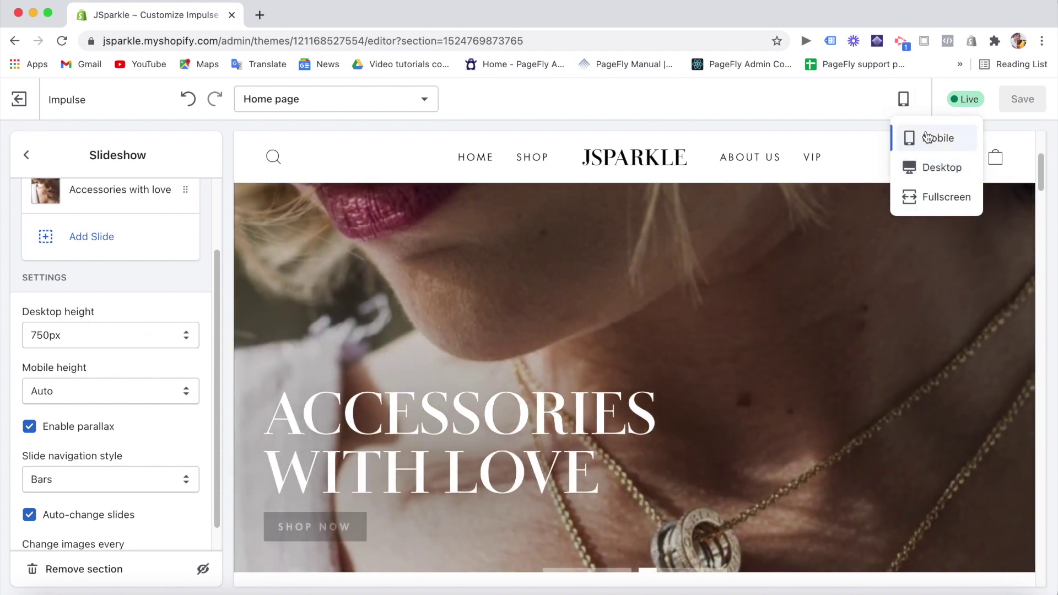
click(927, 137)
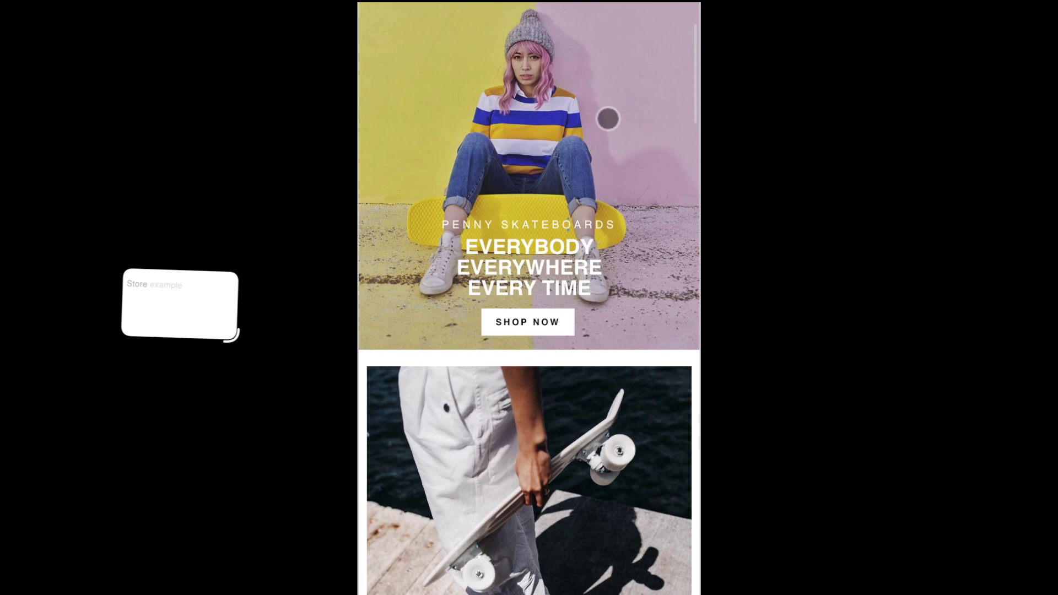
Step: Scroll the mobile-width preview, then switch the preview back to Desktop
scroll(607, 116, down, 10)
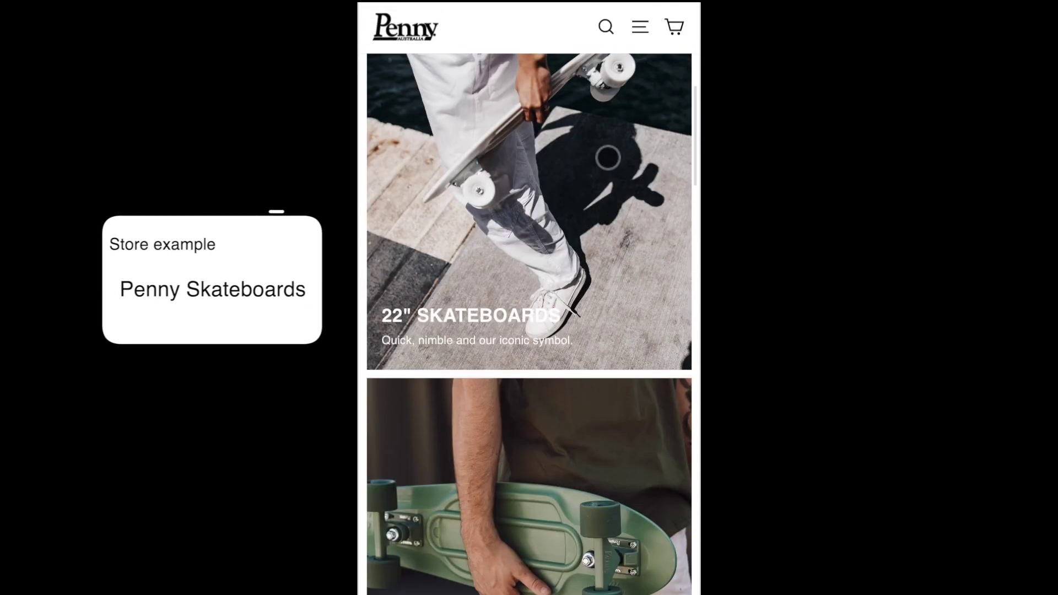
scroll(608, 157, down, 15)
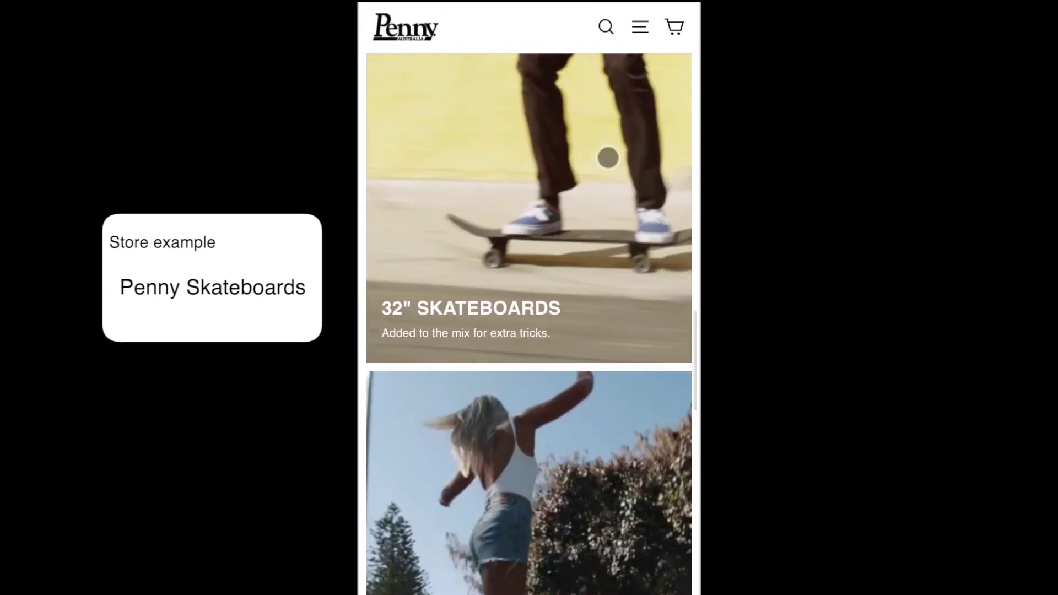
scroll(608, 158, up, 2)
scroll(607, 156, down, 5)
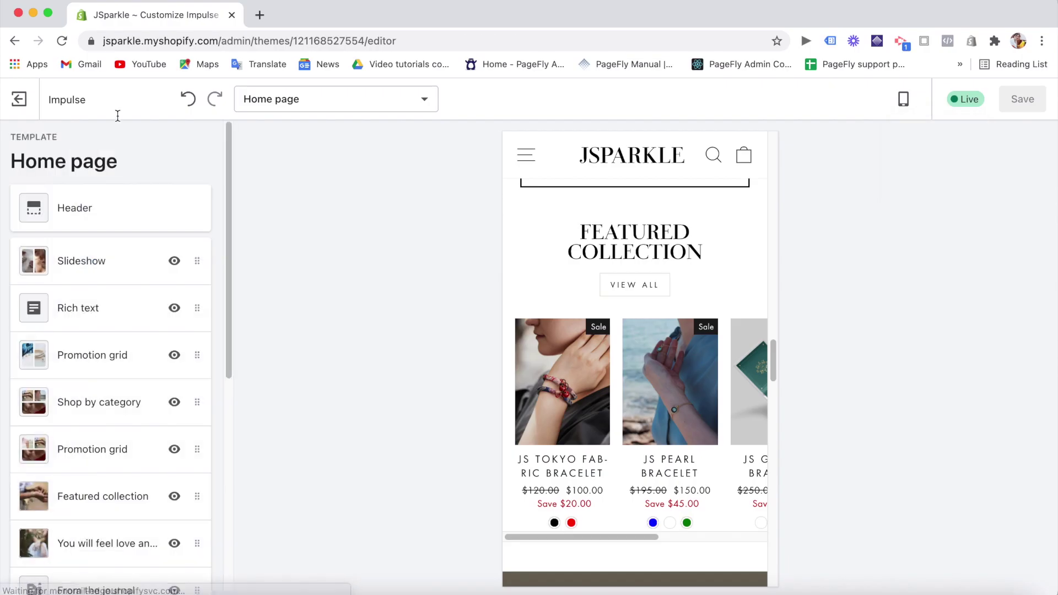
click(907, 102)
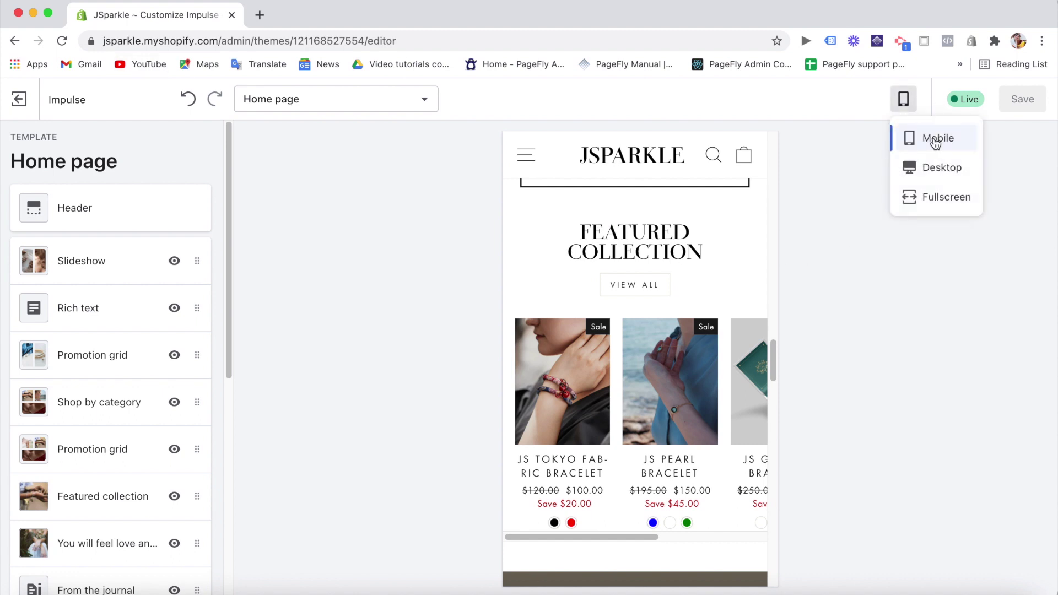
click(936, 167)
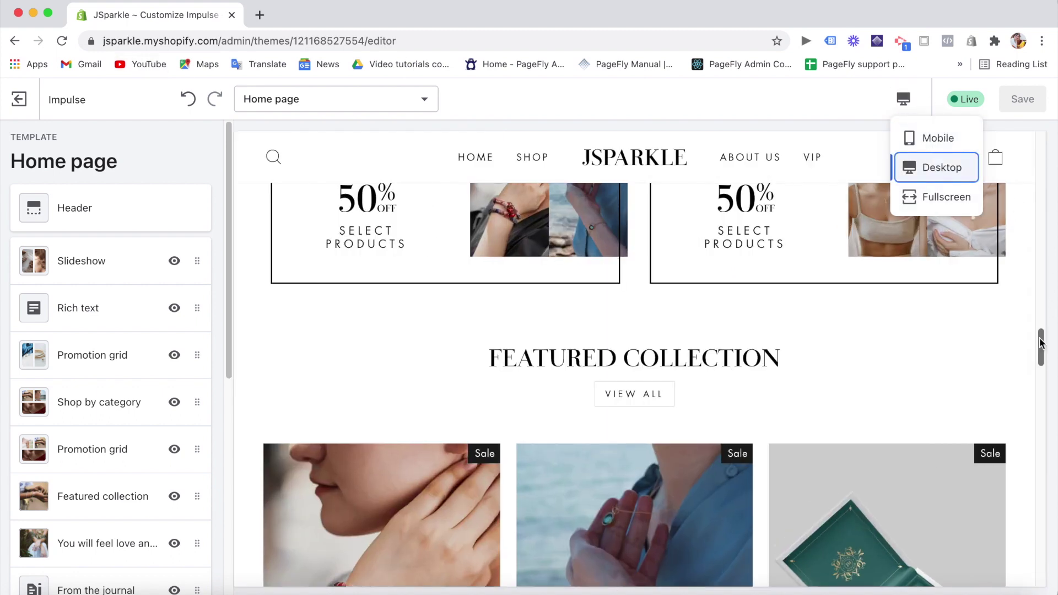
drag(1041, 342, 1042, 167)
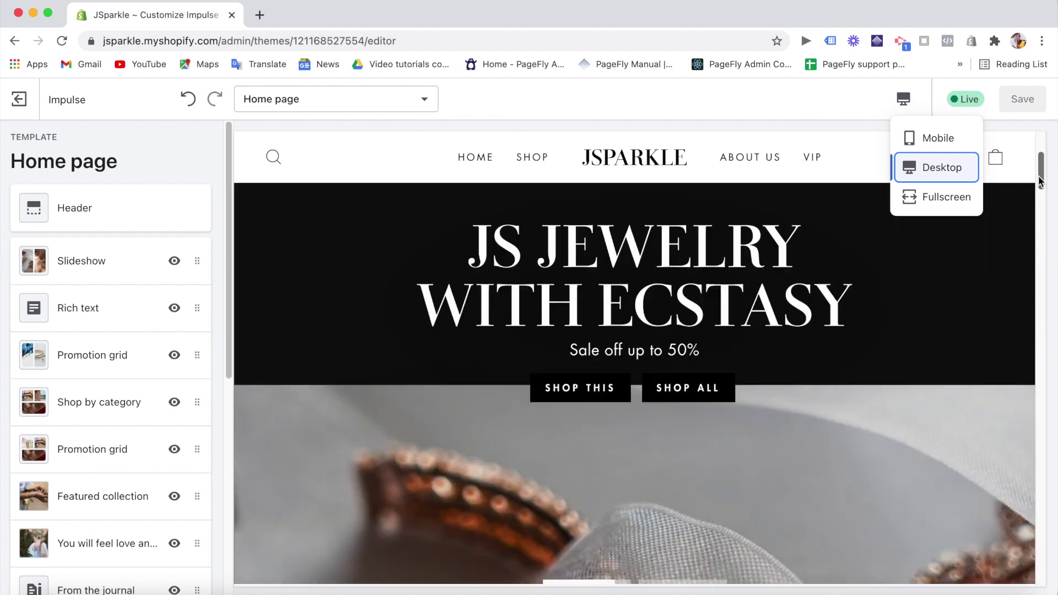
drag(1041, 182, 1042, 174)
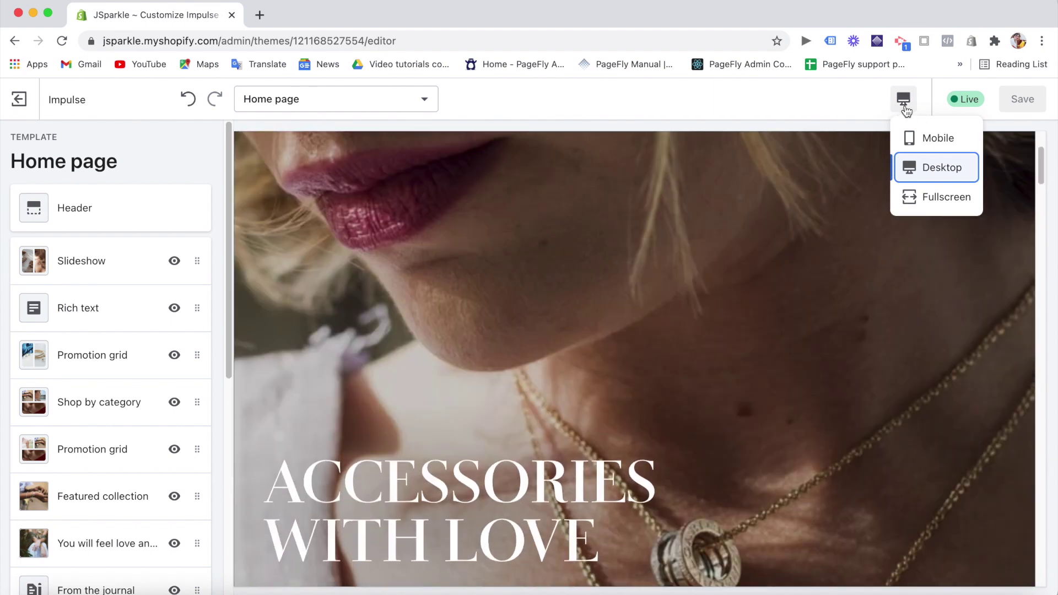
click(905, 102)
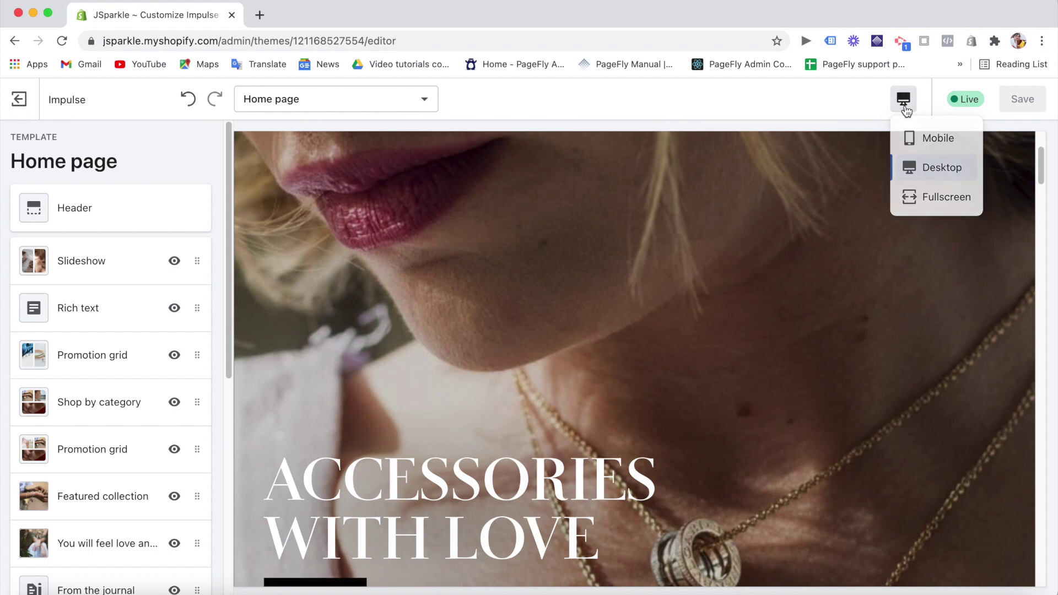
scroll(228, 298, down, 3)
Step: Look at the Rich text section settings and return to the section list
scroll(228, 314, up, 1)
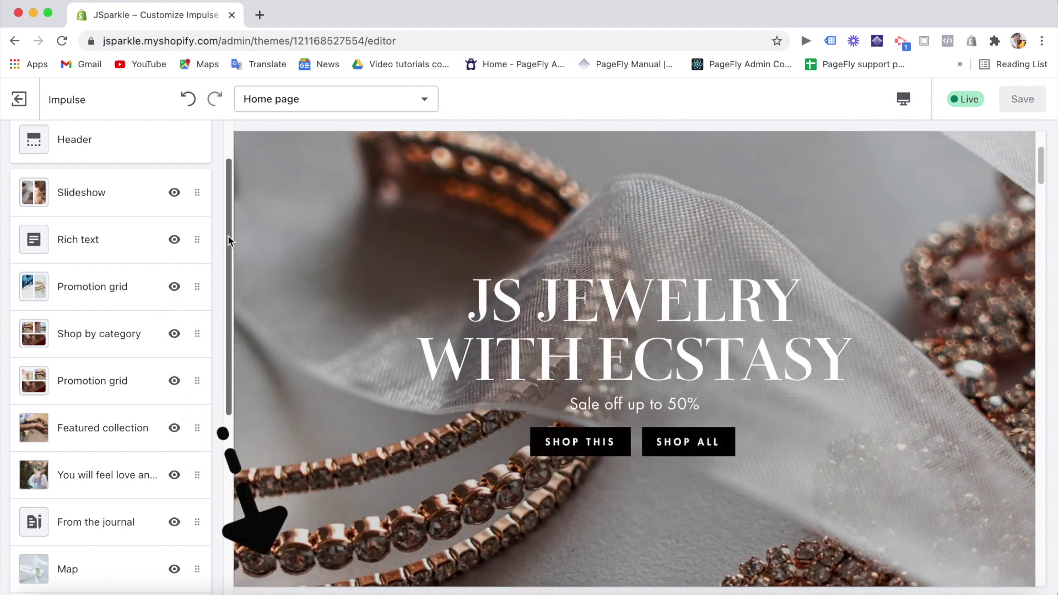
scroll(227, 231, up, 2)
scroll(230, 239, down, 5)
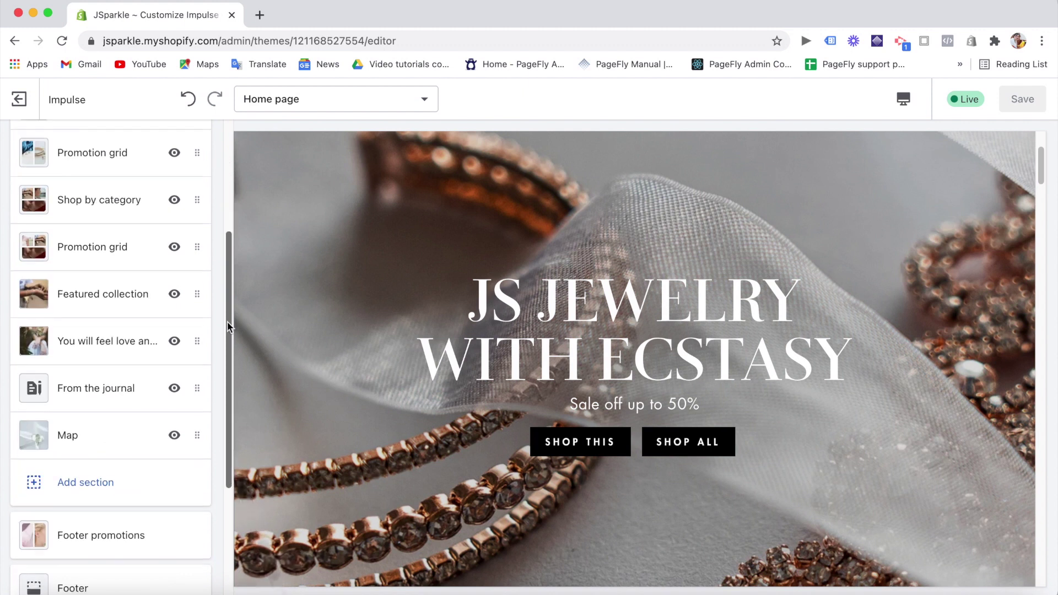
drag(227, 331, 230, 282)
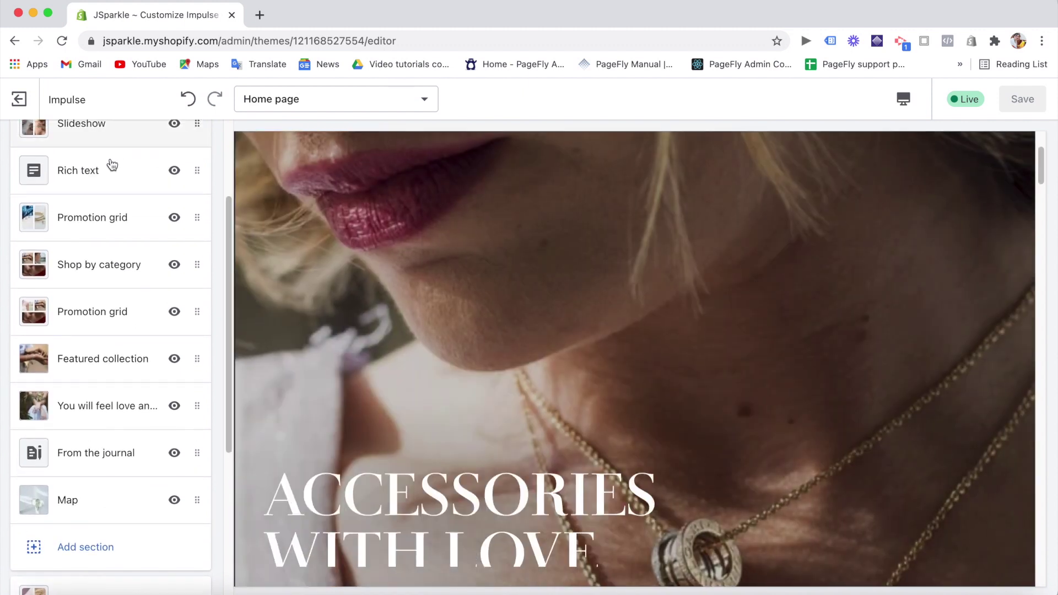
click(111, 161)
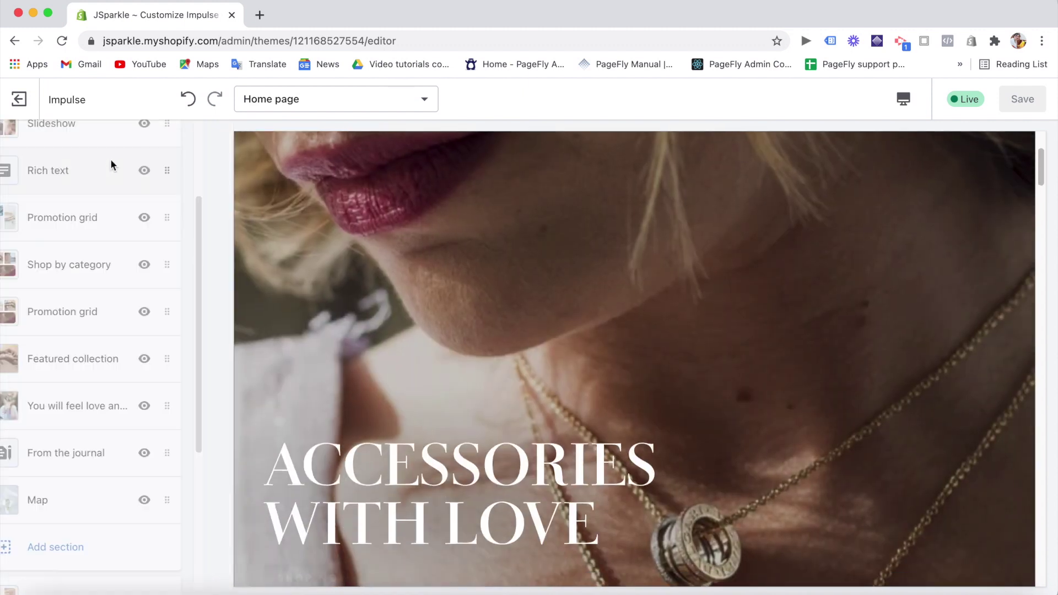
click(25, 152)
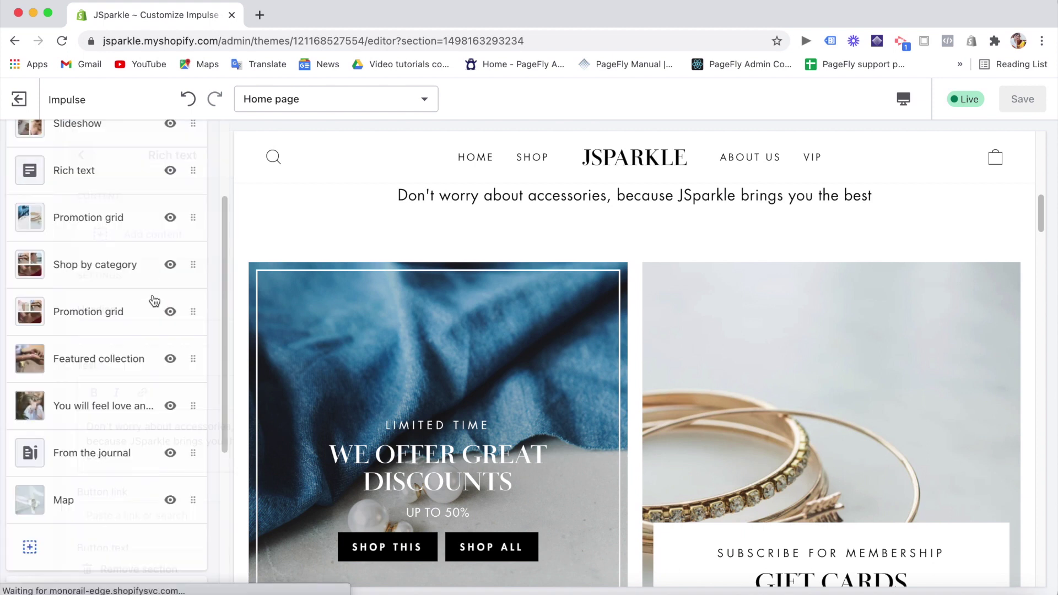
Step: View the Shop by category blocks, then browse the addable section types
click(130, 273)
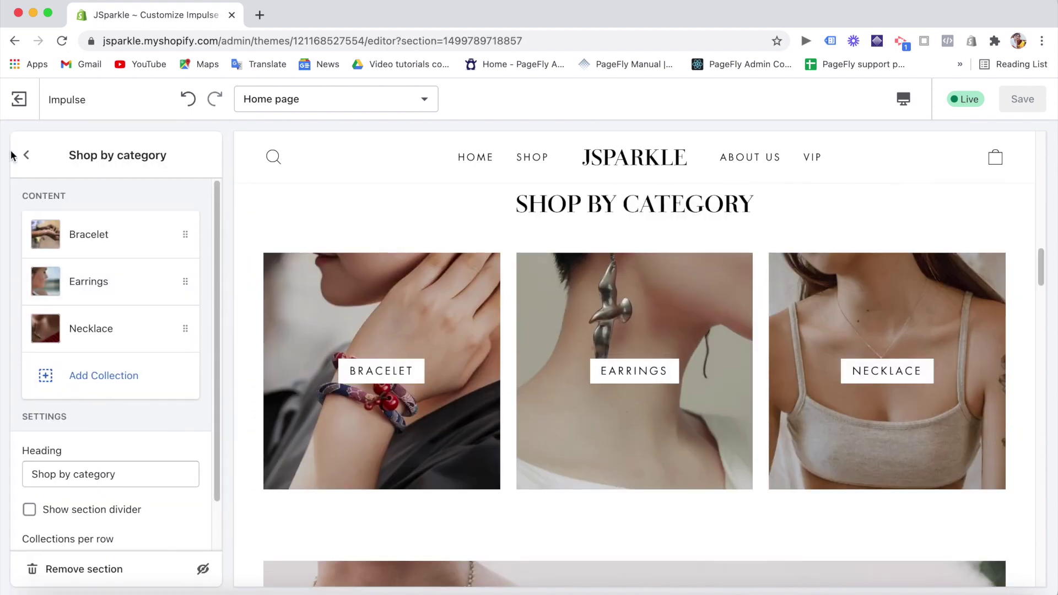
click(26, 156)
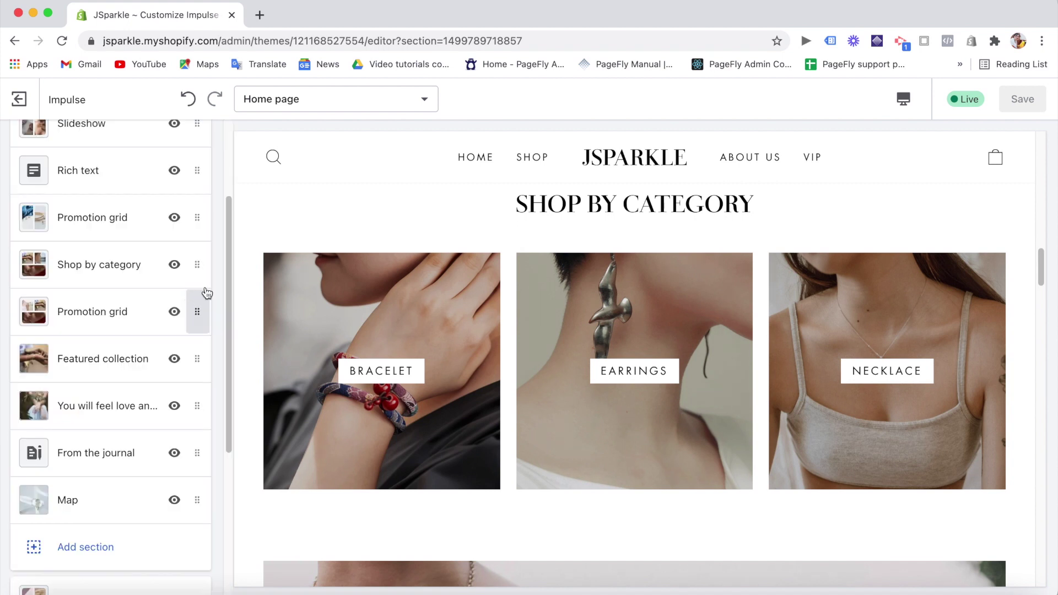
scroll(226, 369, down, 2)
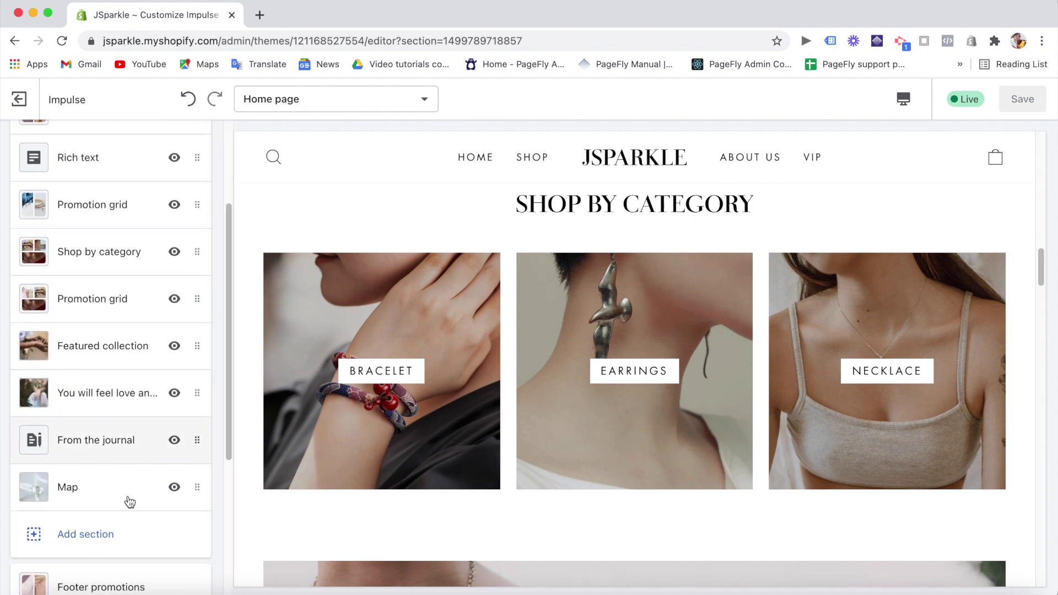
click(122, 526)
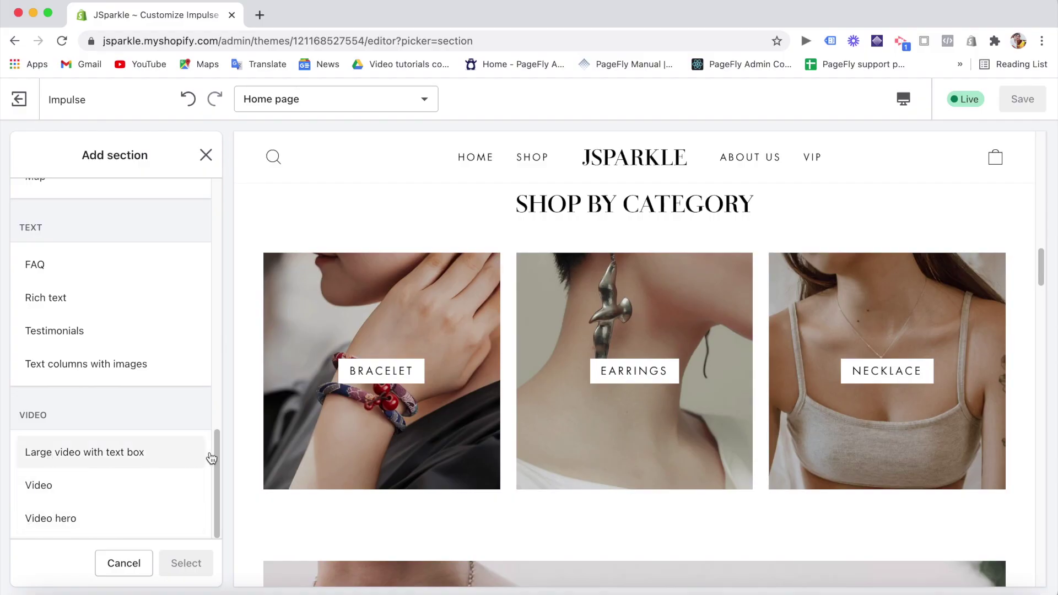
click(206, 157)
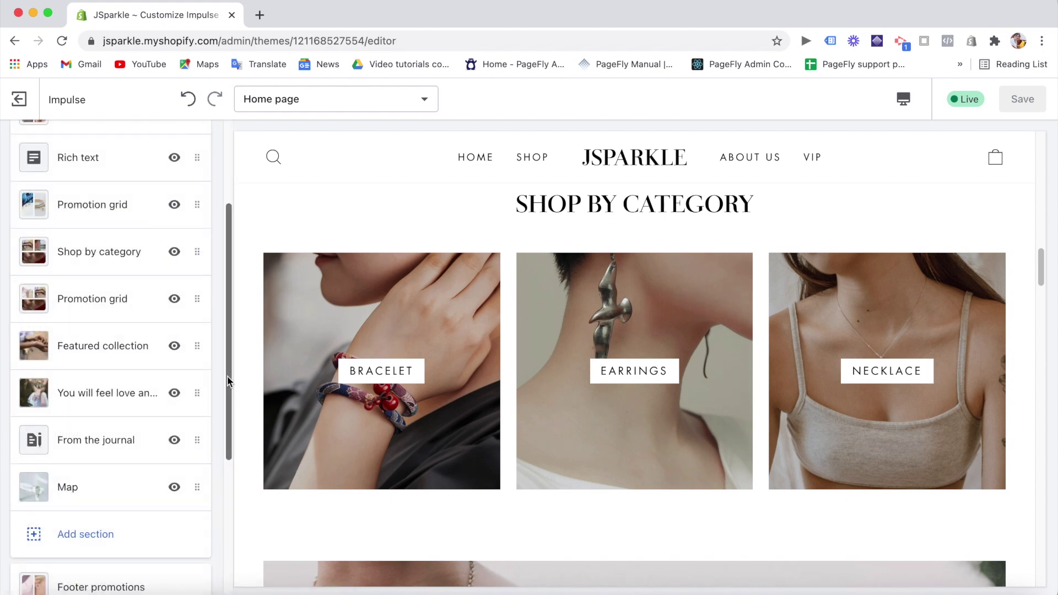
mouse_move(227, 376)
mouse_down()
mouse_move(226, 414)
mouse_move(226, 368)
mouse_up()
Step: Open the first Promotion grid, showing its discounts and GIFT CARDS blocks and the addable block types
drag(1044, 284, 1053, 238)
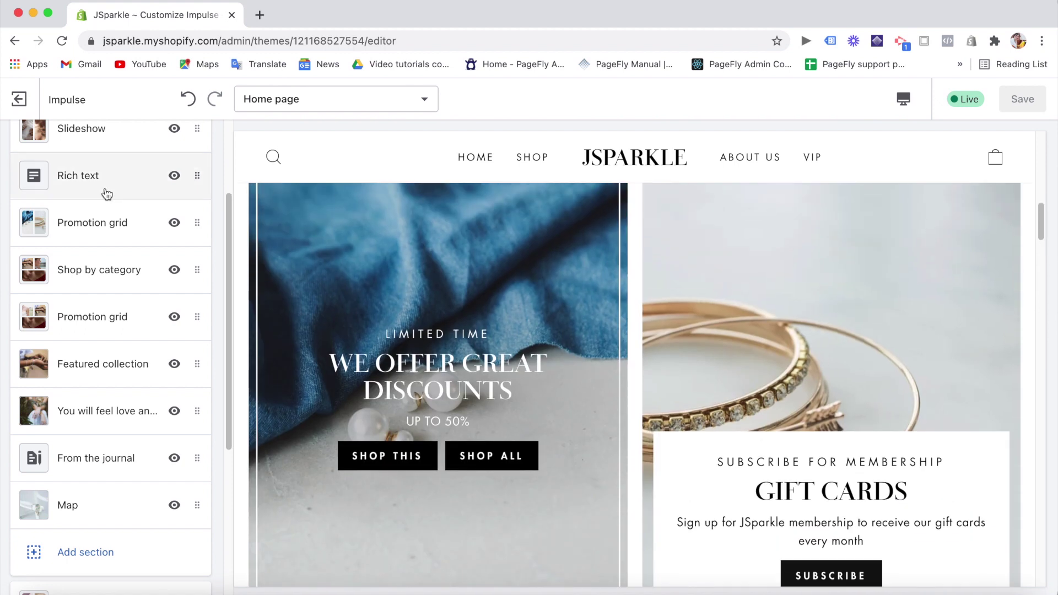
click(133, 230)
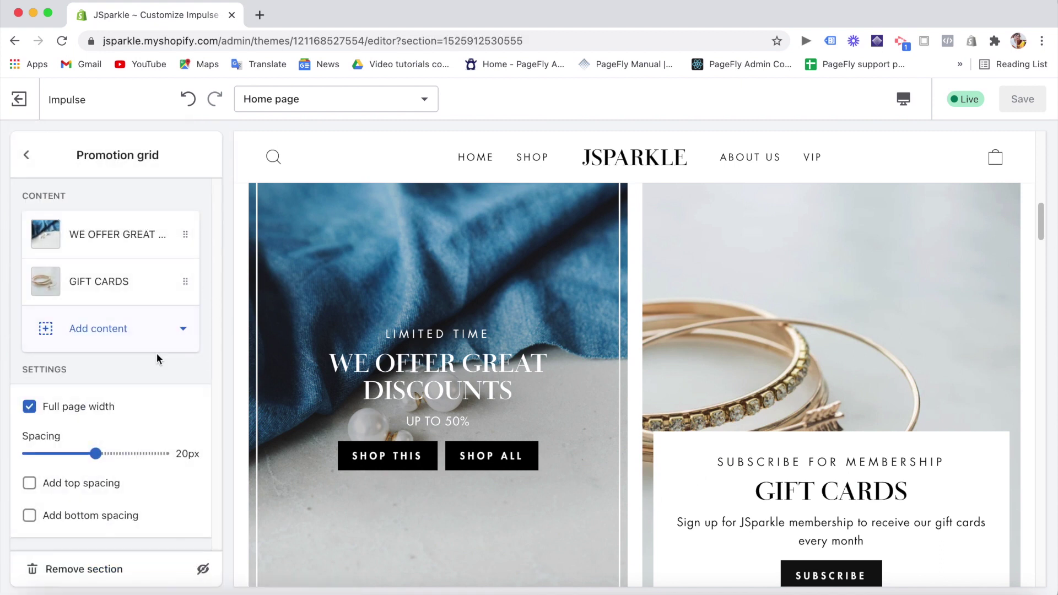
click(176, 333)
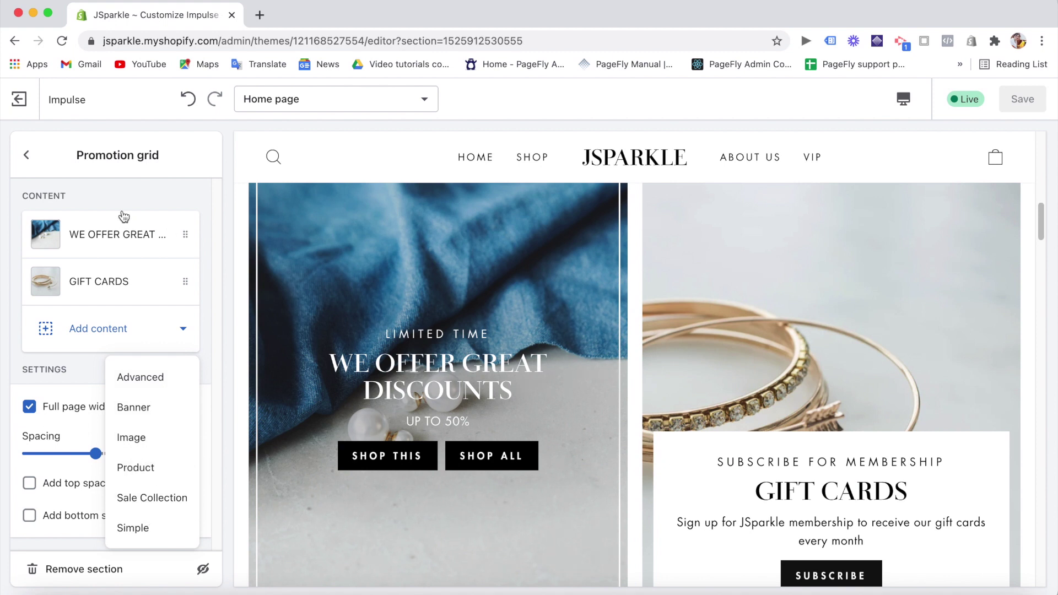
click(26, 159)
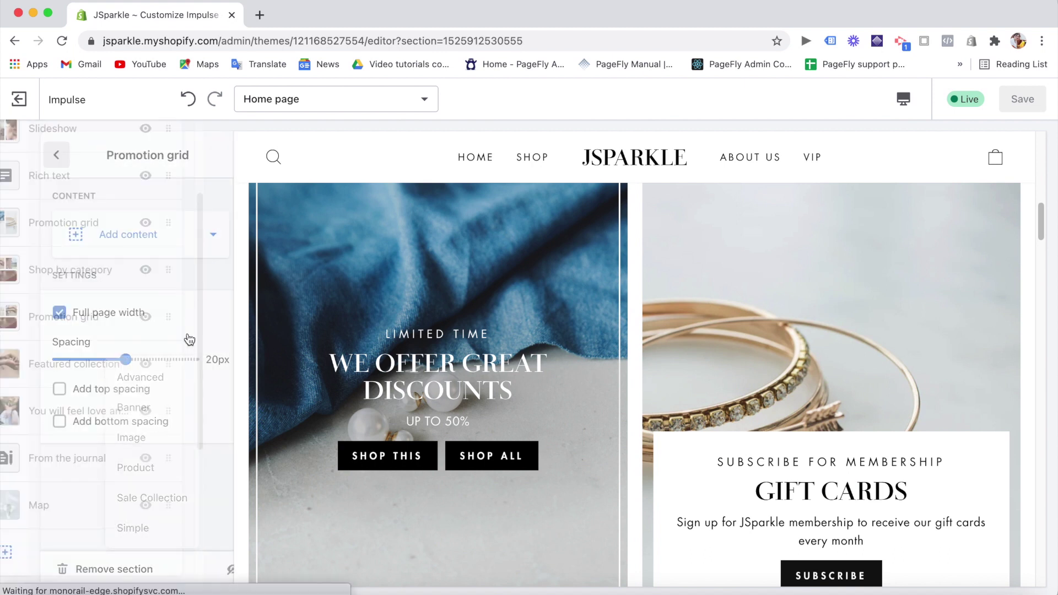
Step: Open the second Promotion grid (UP TO 50%, Bracelet, Necklace) and check it at mobile, then desktop width
click(105, 325)
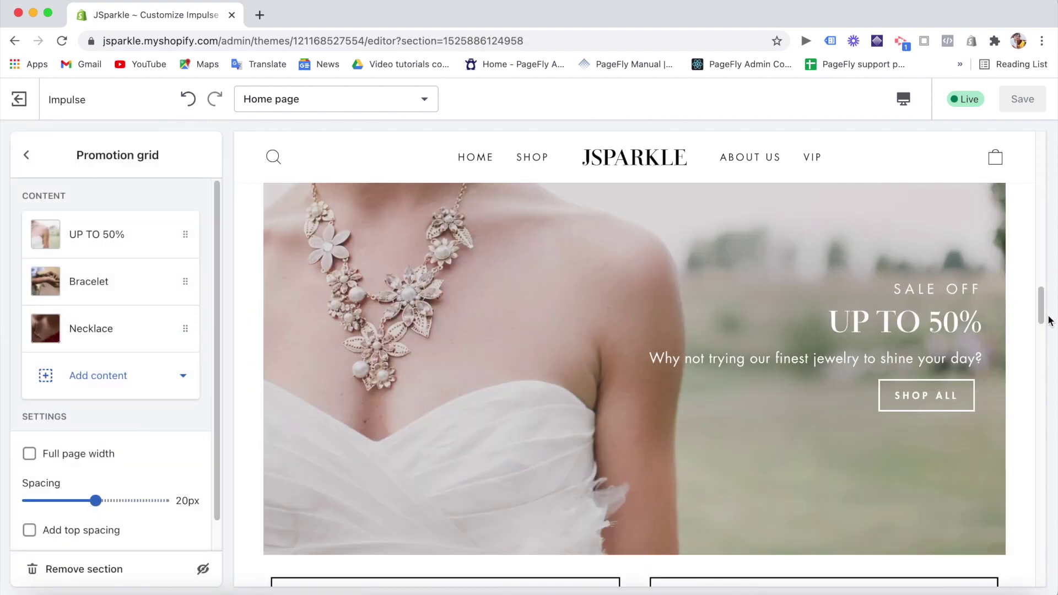
mouse_move(1042, 320)
mouse_down()
mouse_move(1041, 303)
mouse_move(1044, 337)
mouse_up()
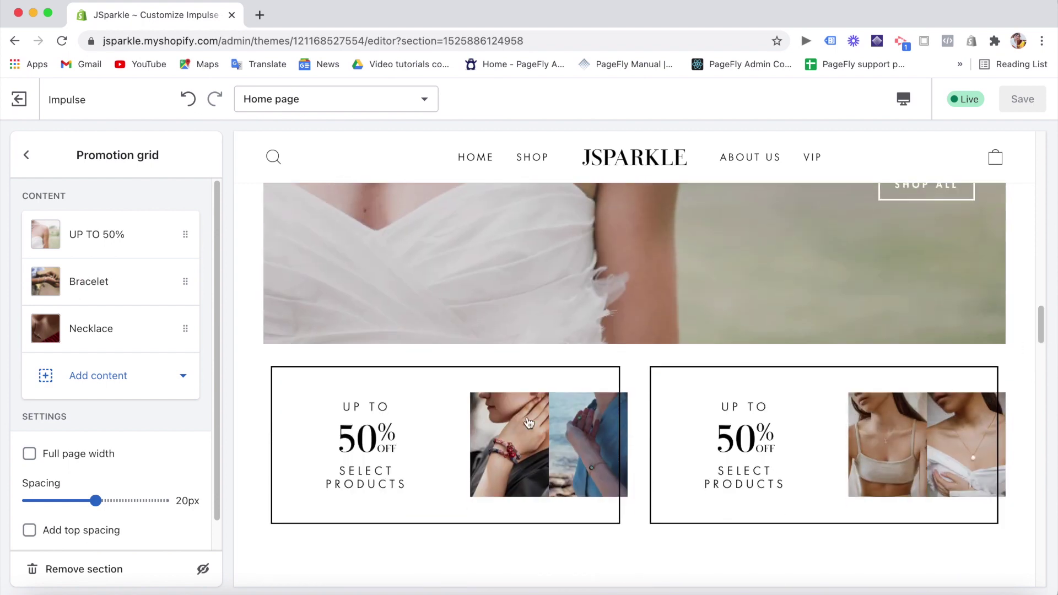
drag(1049, 336, 1034, 310)
scroll(942, 147, up, 10)
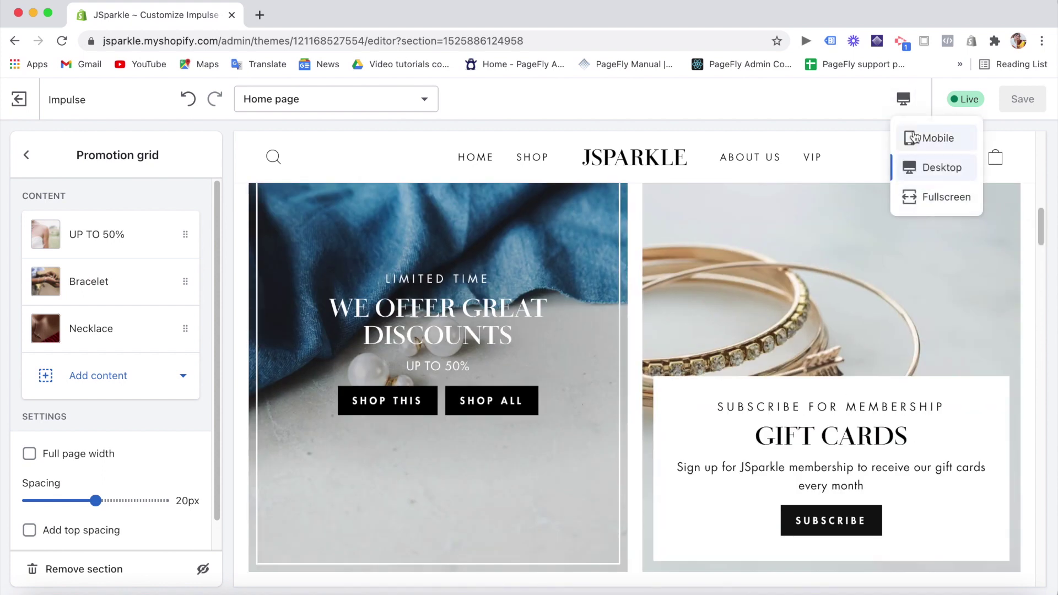
click(915, 138)
drag(772, 249, 788, 318)
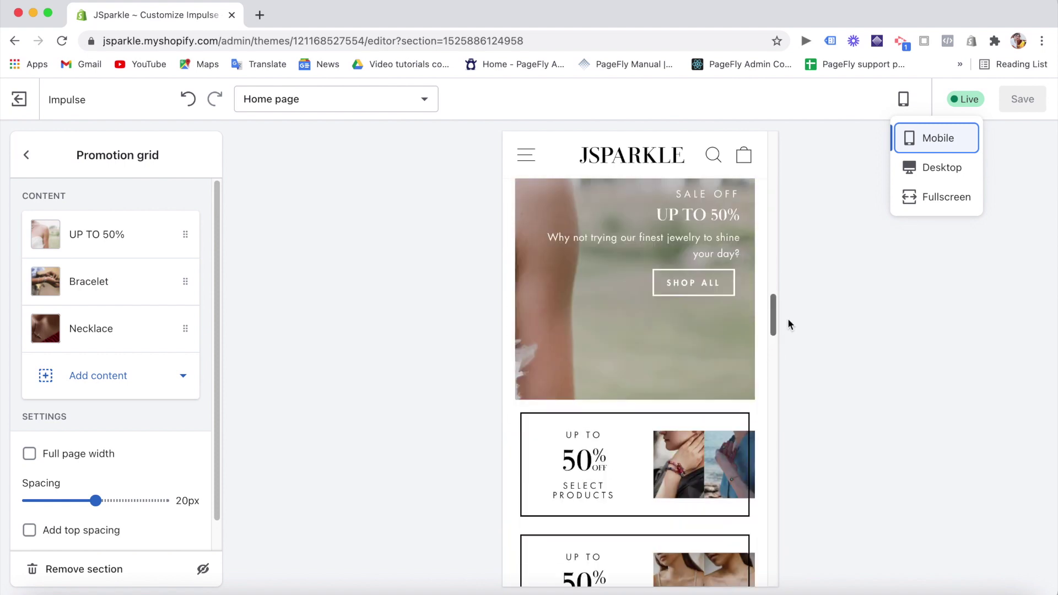
click(926, 170)
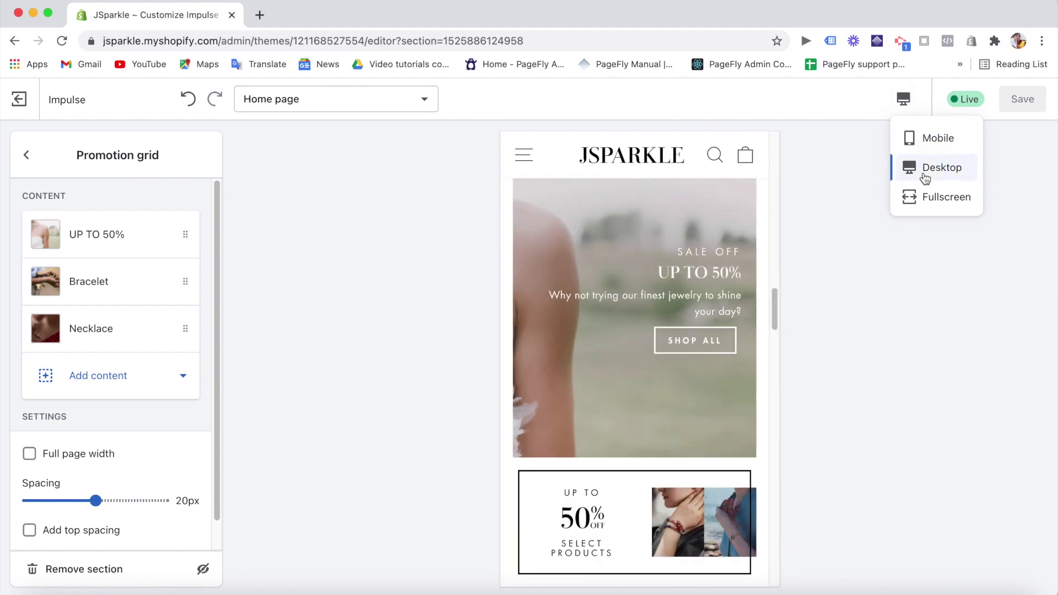
click(904, 100)
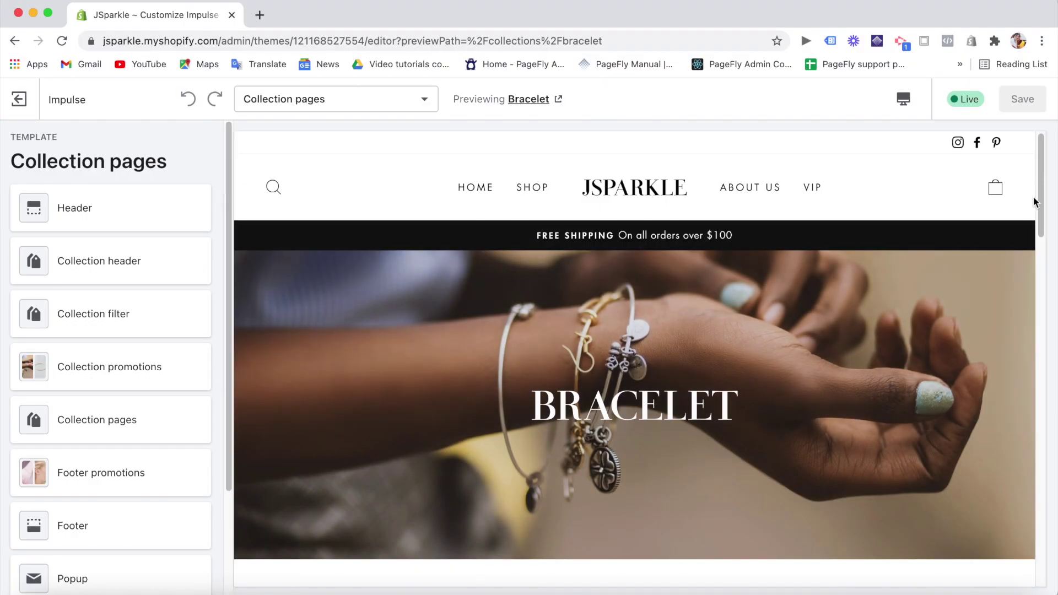
Step: Scroll through the Bracelet collection preview, its filters and three sale bracelets
drag(1041, 193, 1050, 270)
scroll(1050, 270, down, 7)
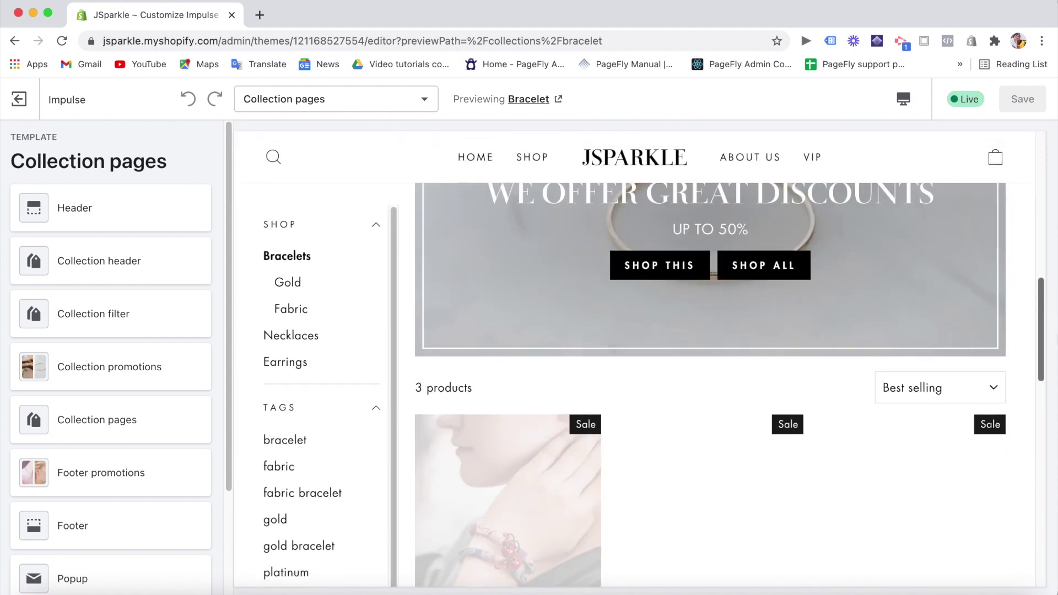
scroll(640, 386, down, 10)
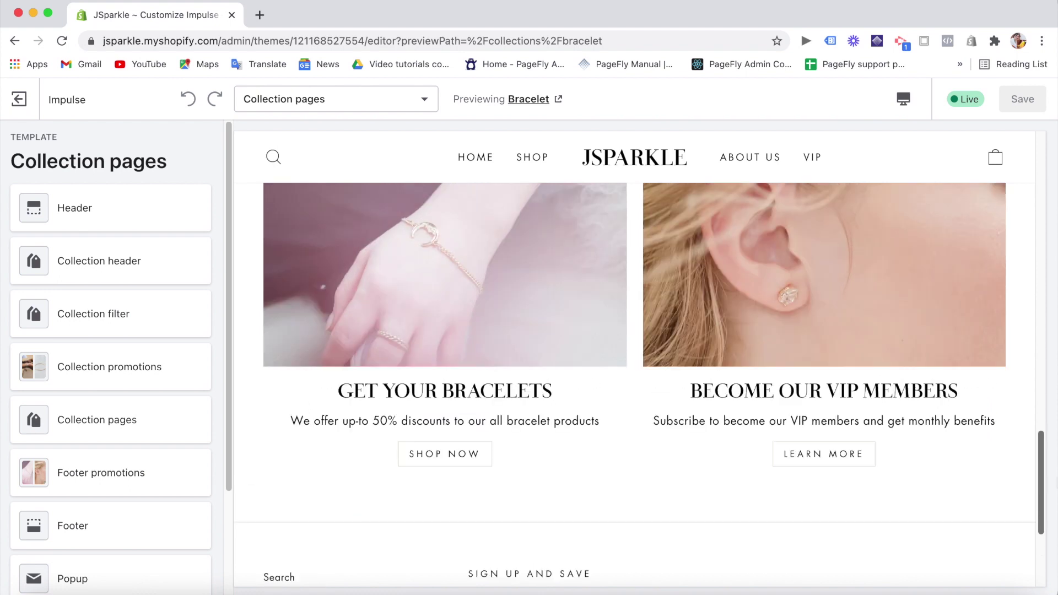
drag(1055, 524, 1057, 245)
scroll(1041, 237, up, 5)
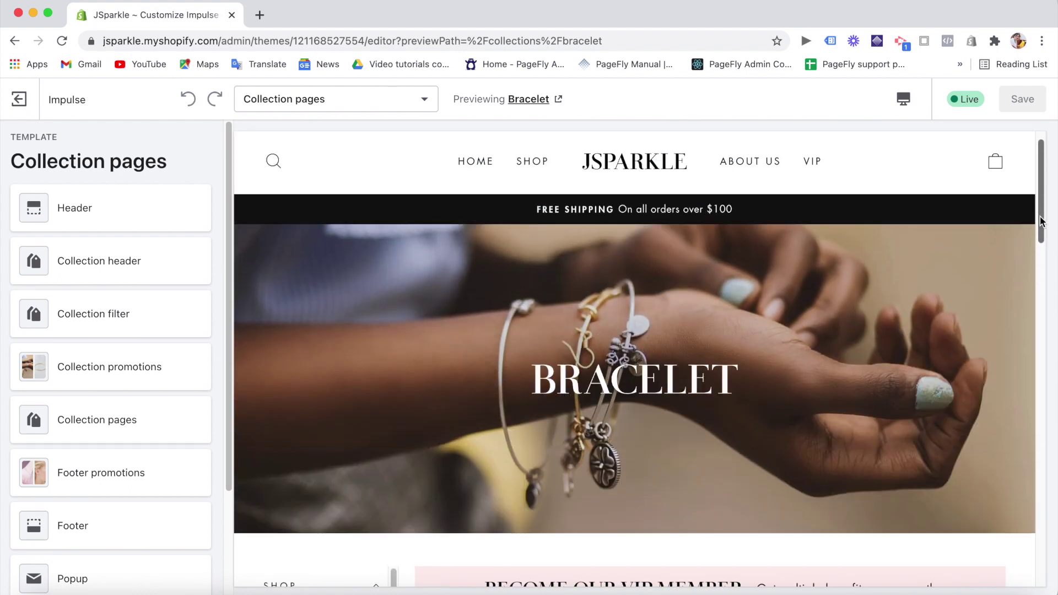
scroll(1042, 237, down, 10)
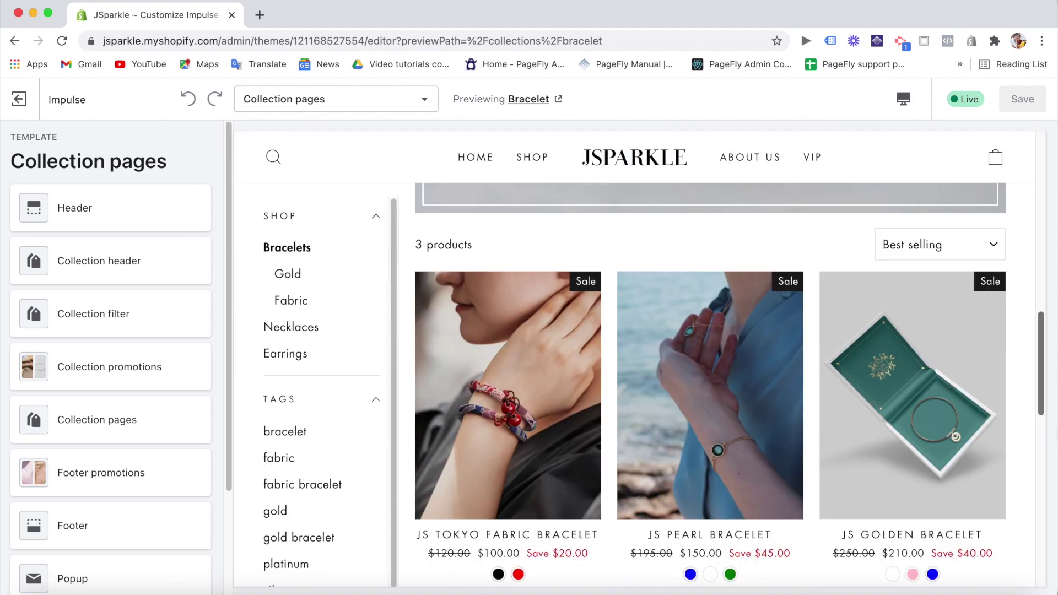
drag(1049, 391, 1049, 227)
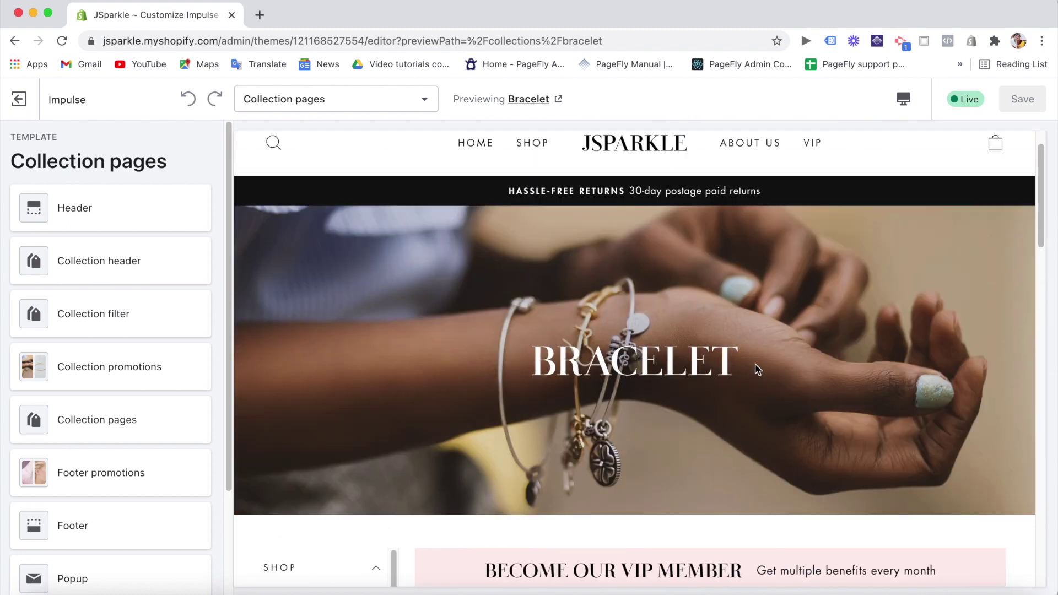
drag(1047, 207, 1050, 369)
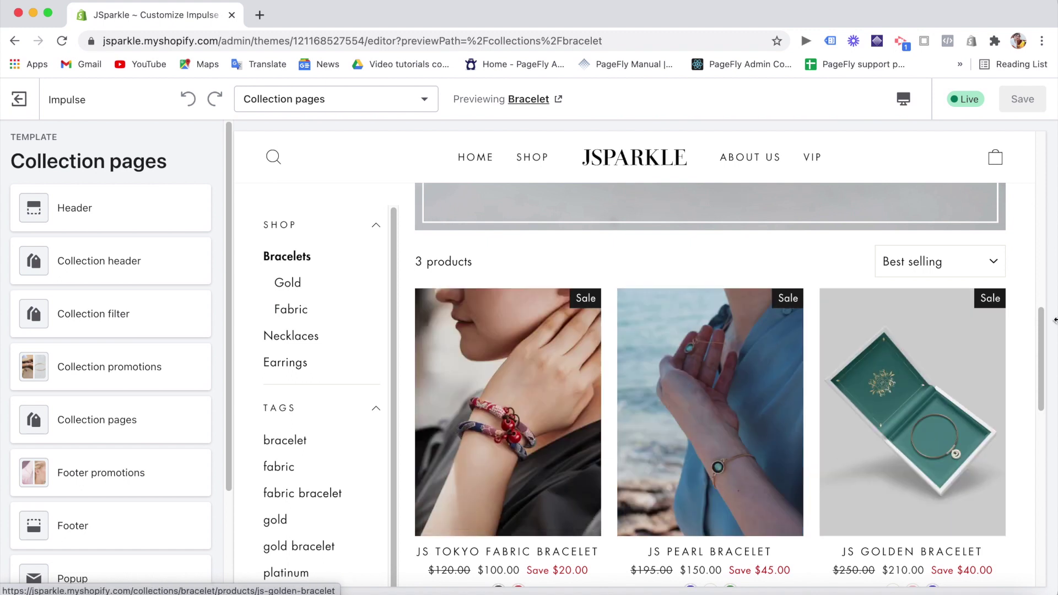
drag(1039, 343, 1039, 348)
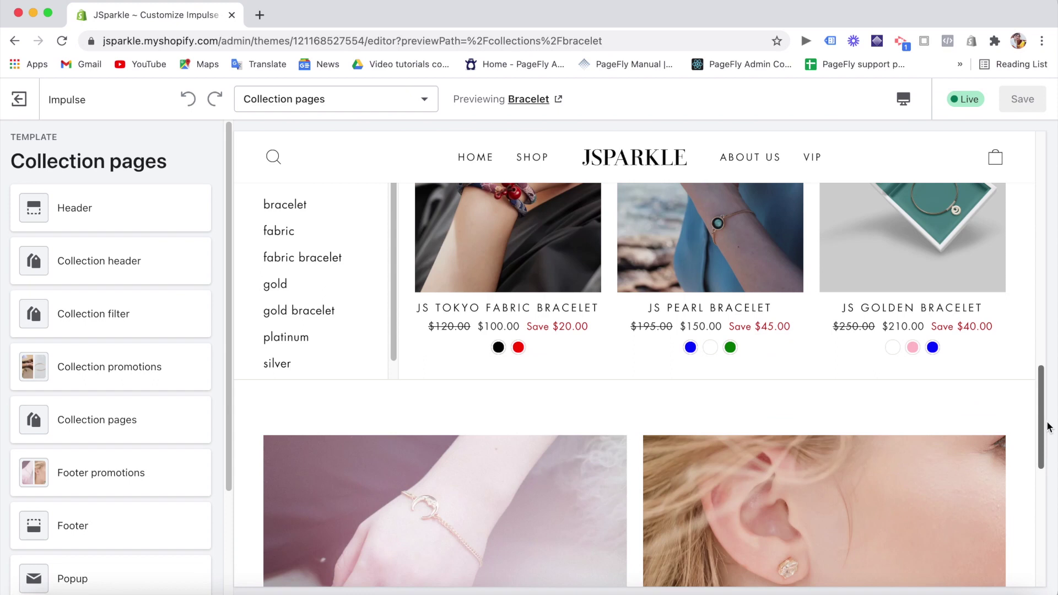
drag(1047, 408, 1049, 374)
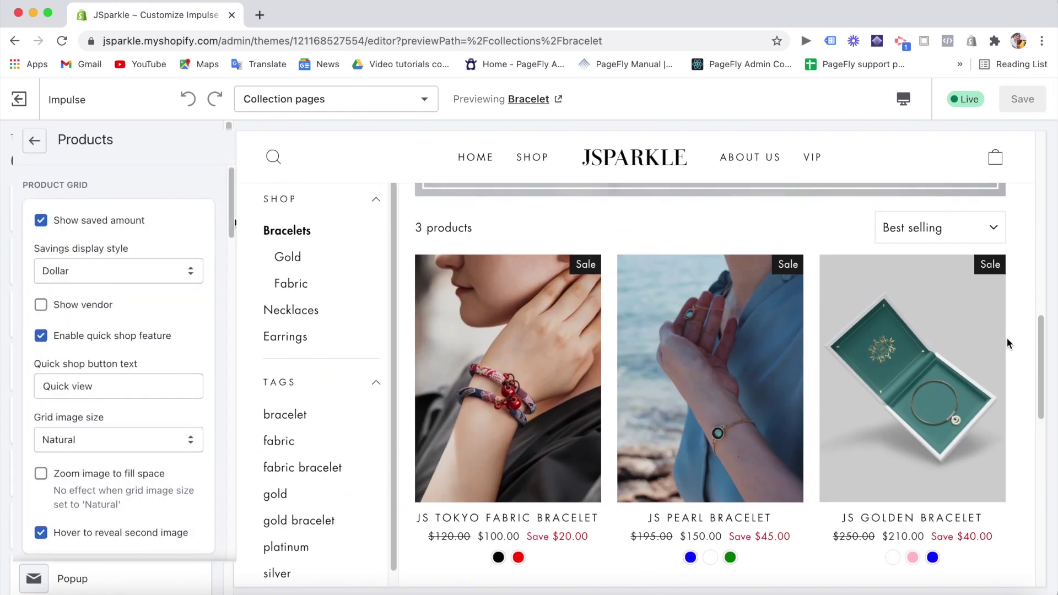
scroll(119, 342, down, 4)
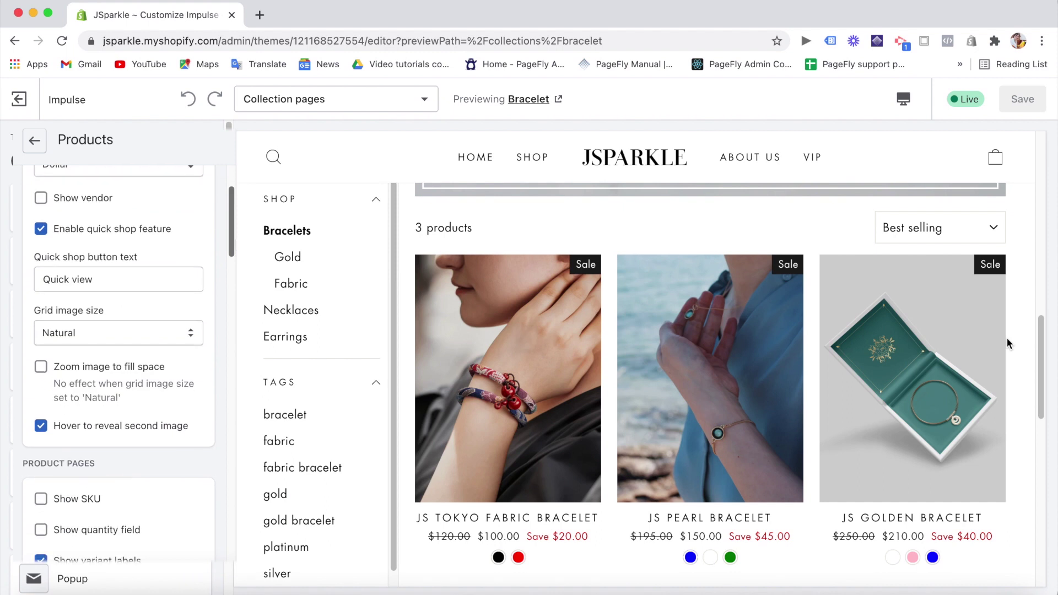
drag(1042, 376, 1042, 260)
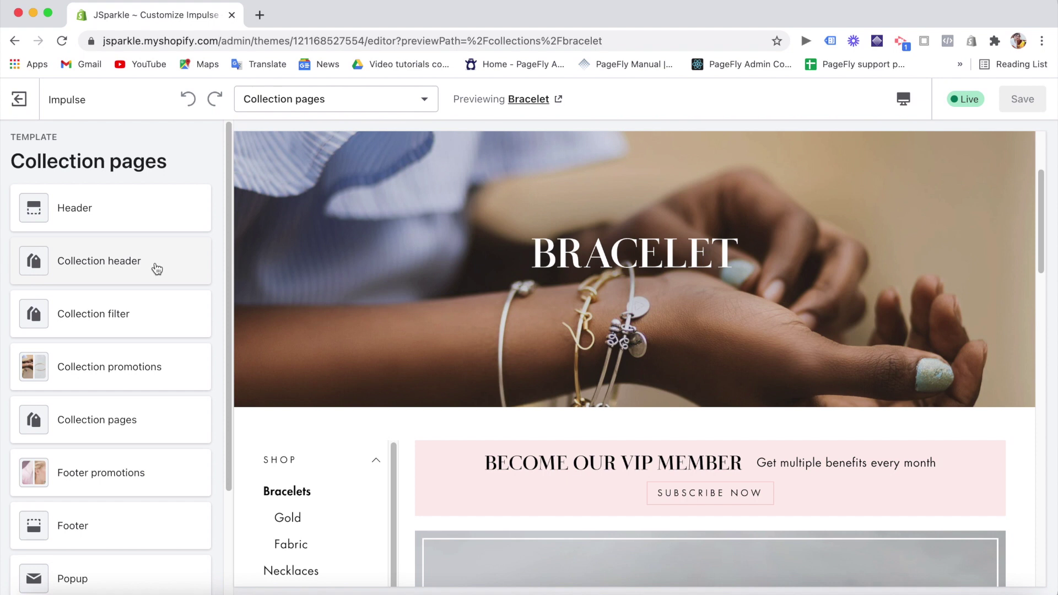
click(121, 375)
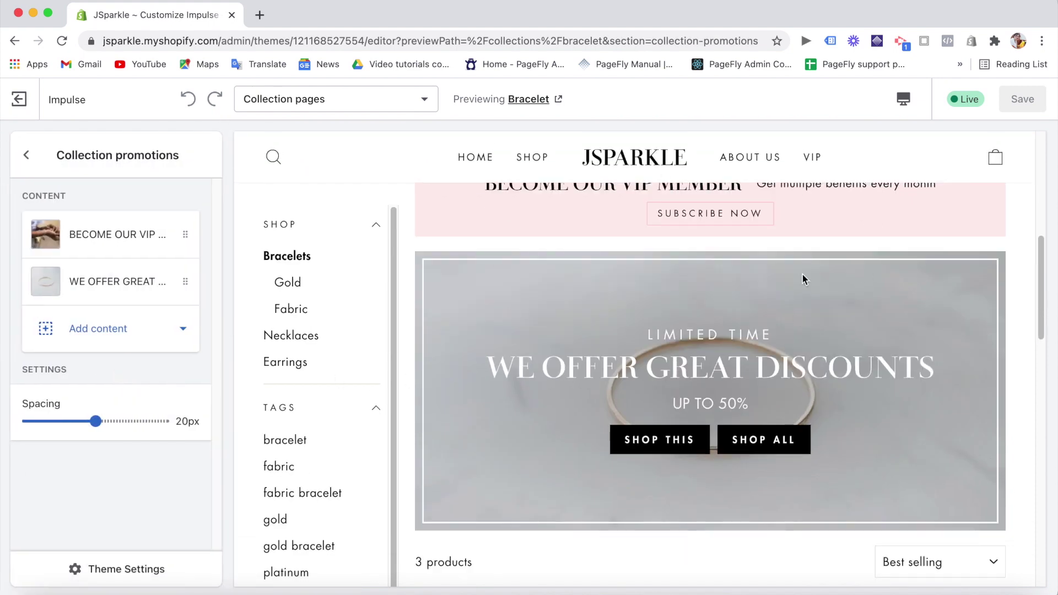
Step: Review the BECOME OUR VIP MEMBER promotion block settings and return to the block list
mouse_move(1044, 271)
mouse_down()
mouse_move(1042, 237)
mouse_move(1049, 267)
mouse_move(1052, 256)
mouse_up()
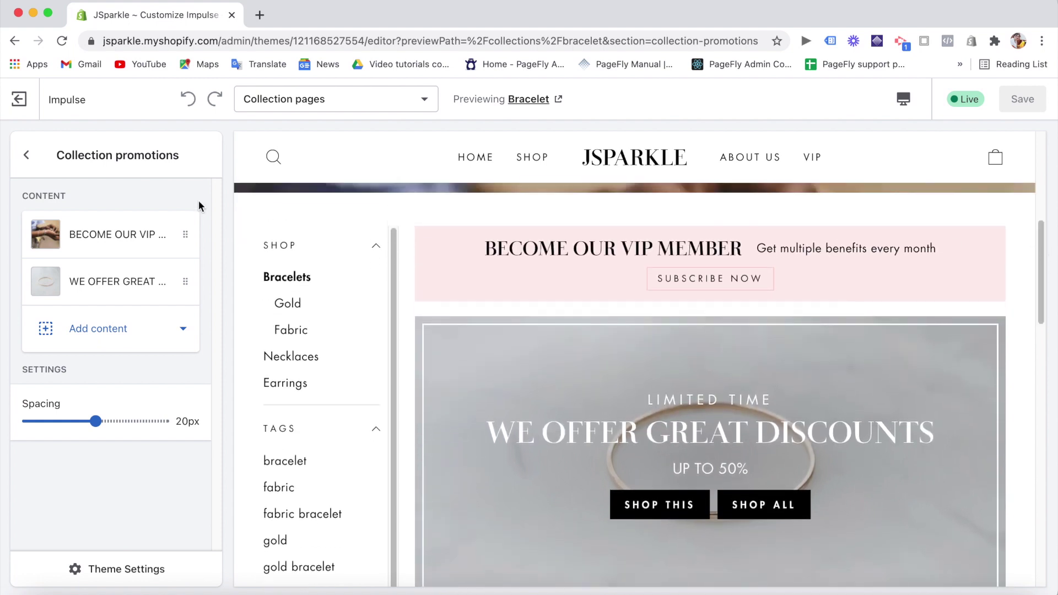
click(113, 237)
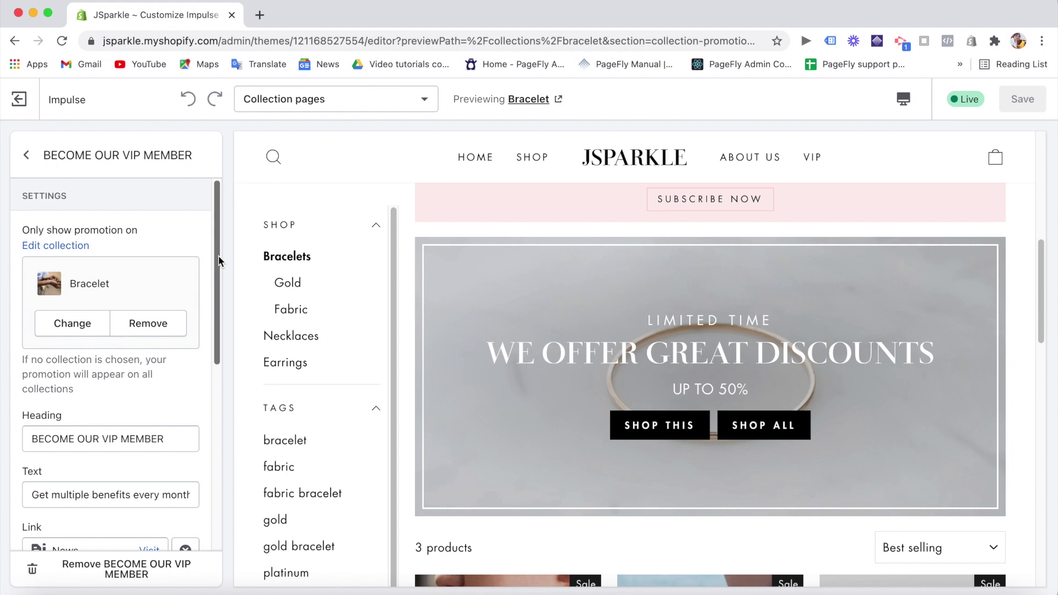
mouse_move(218, 256)
mouse_down()
mouse_move(228, 355)
mouse_move(220, 266)
mouse_up()
scroll(220, 266, up, 1)
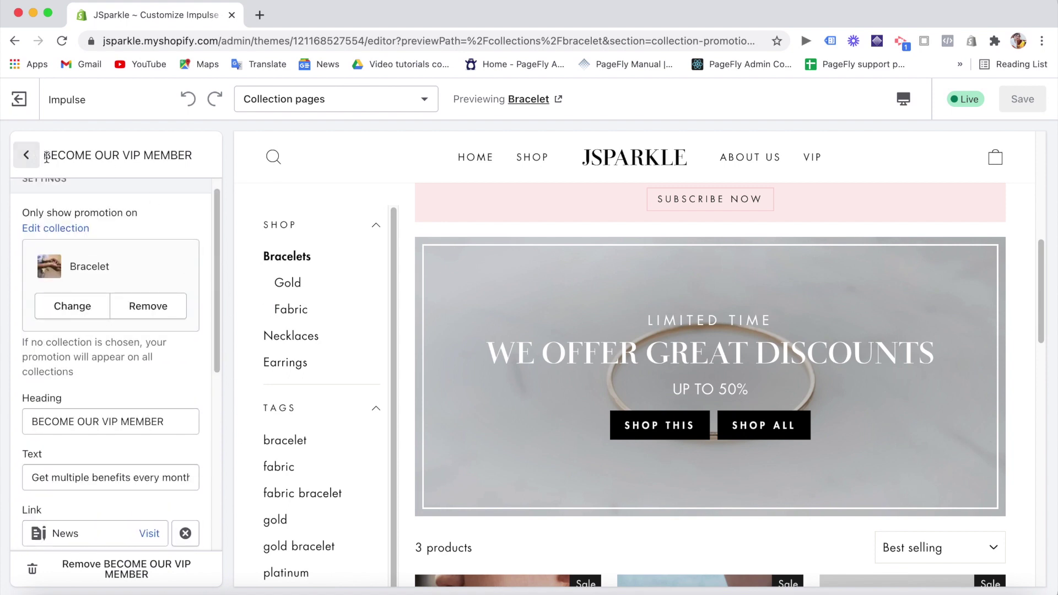
click(26, 155)
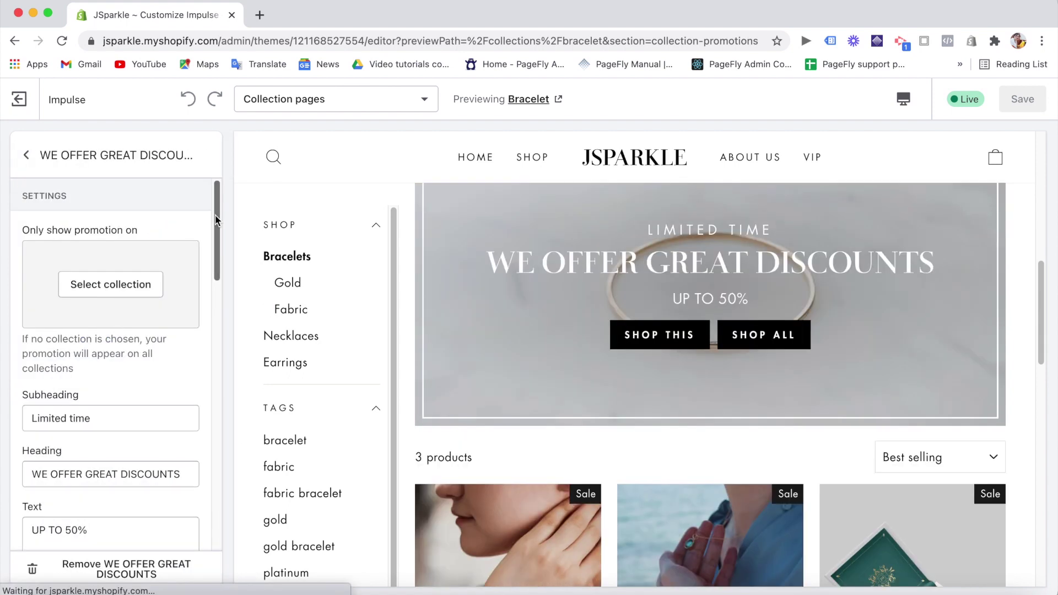
Step: Check the Add content options, then go back to the Collection pages section list
drag(218, 242, 217, 339)
click(29, 162)
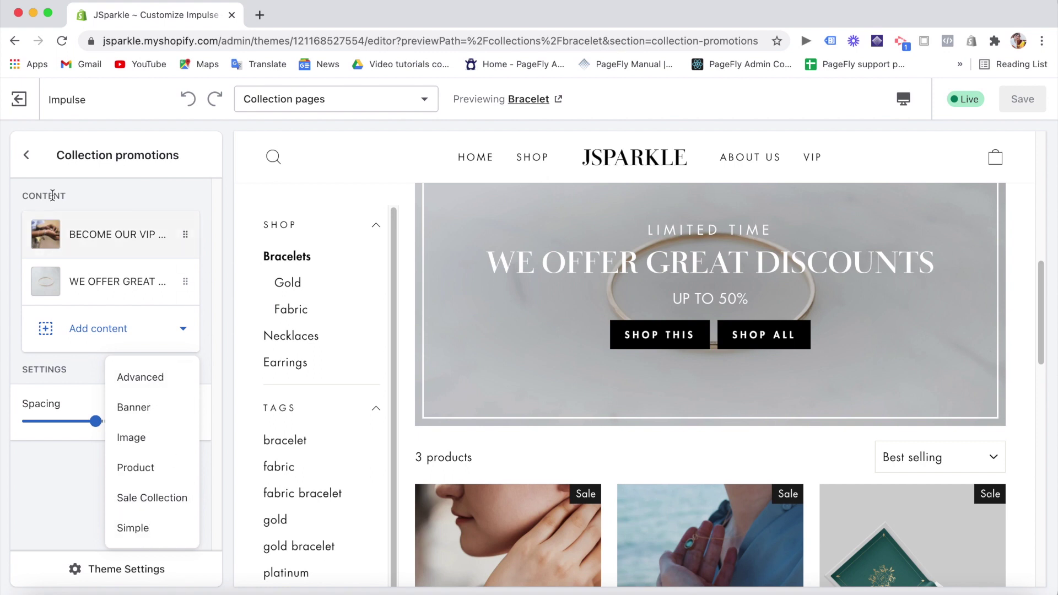
click(26, 157)
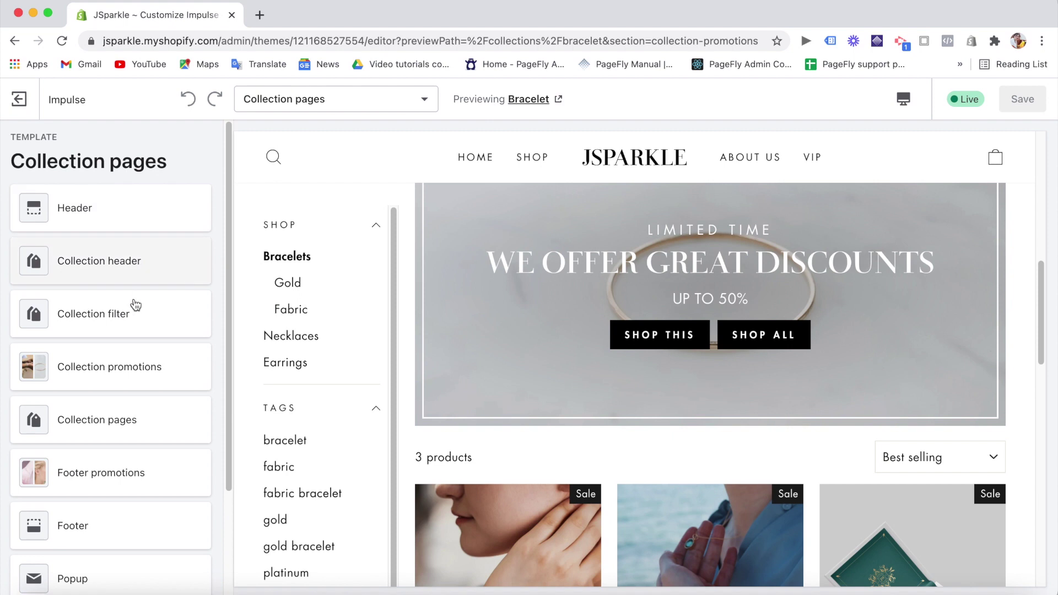
Step: Review the Collection filter settings and open a collection from the preview's SHOP mega menu
click(130, 315)
scroll(366, 321, down, 2)
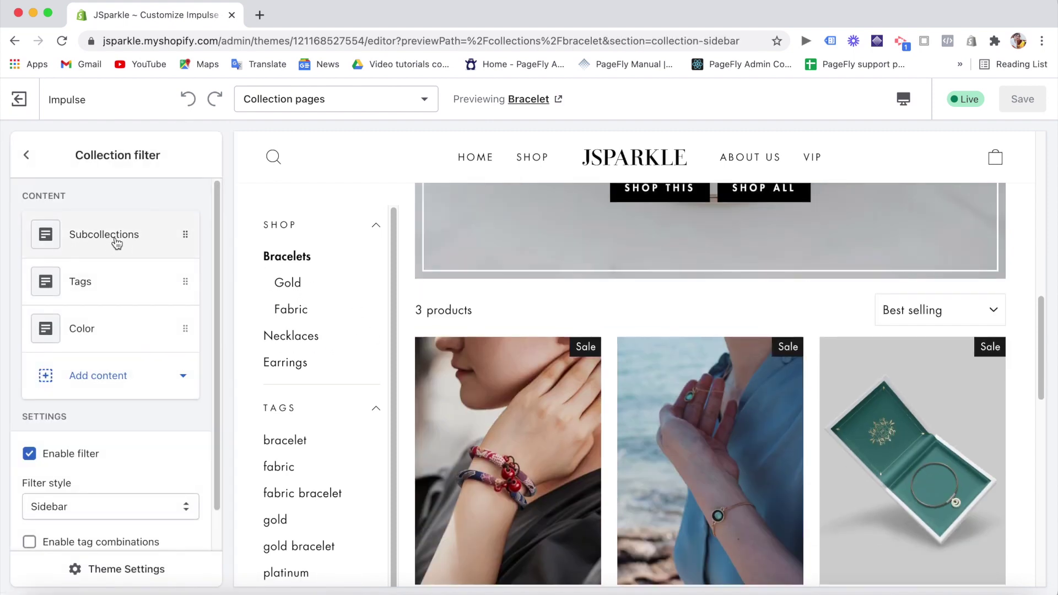
mouse_move(532, 161)
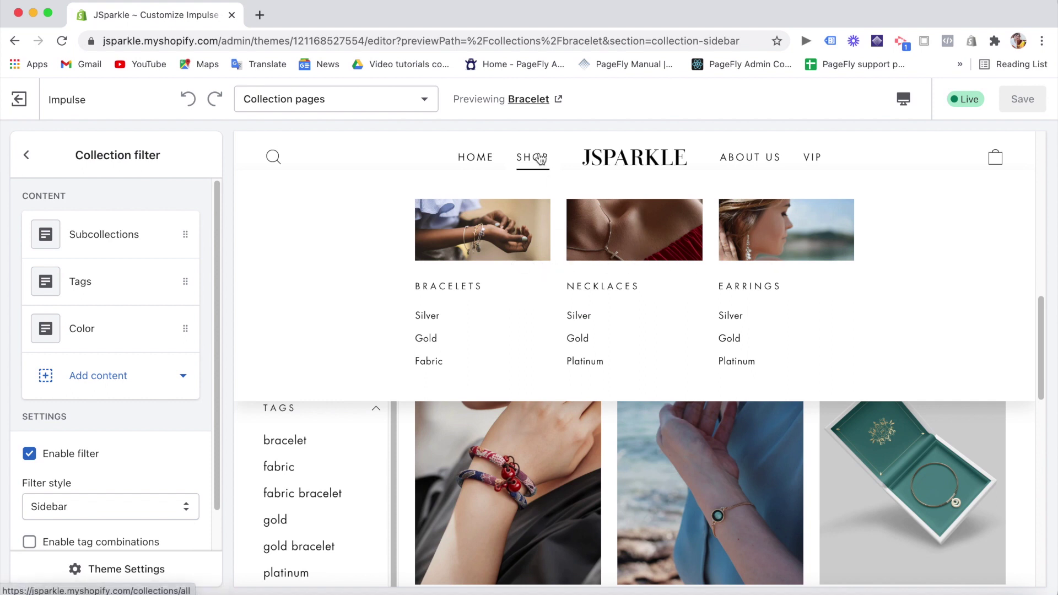
click(783, 248)
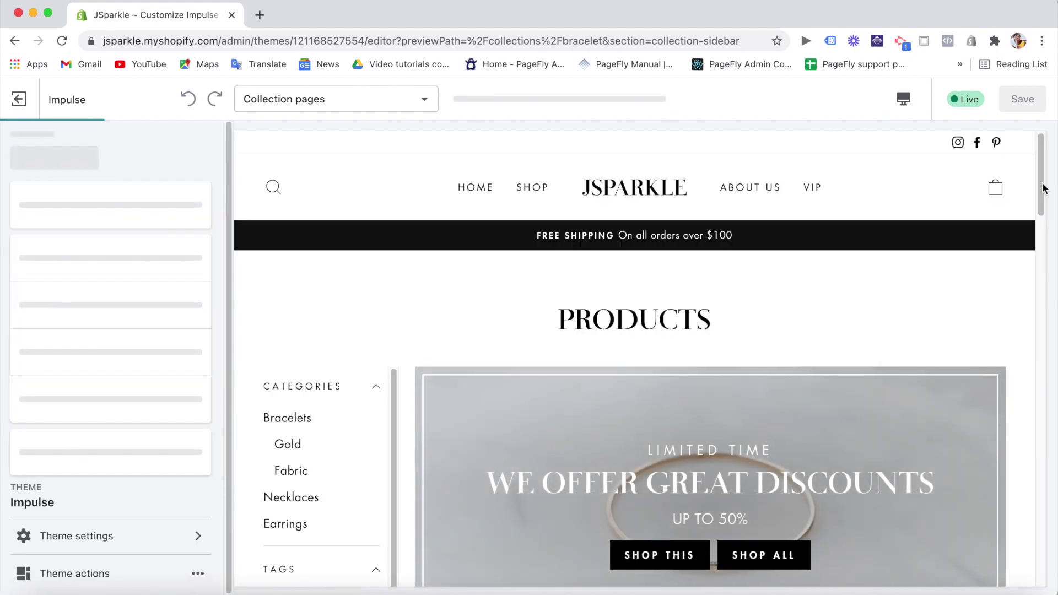
Step: Open the Kappa USA MENS page and view its All Mens, Spring 2021 and History tiles
drag(1043, 201, 1040, 273)
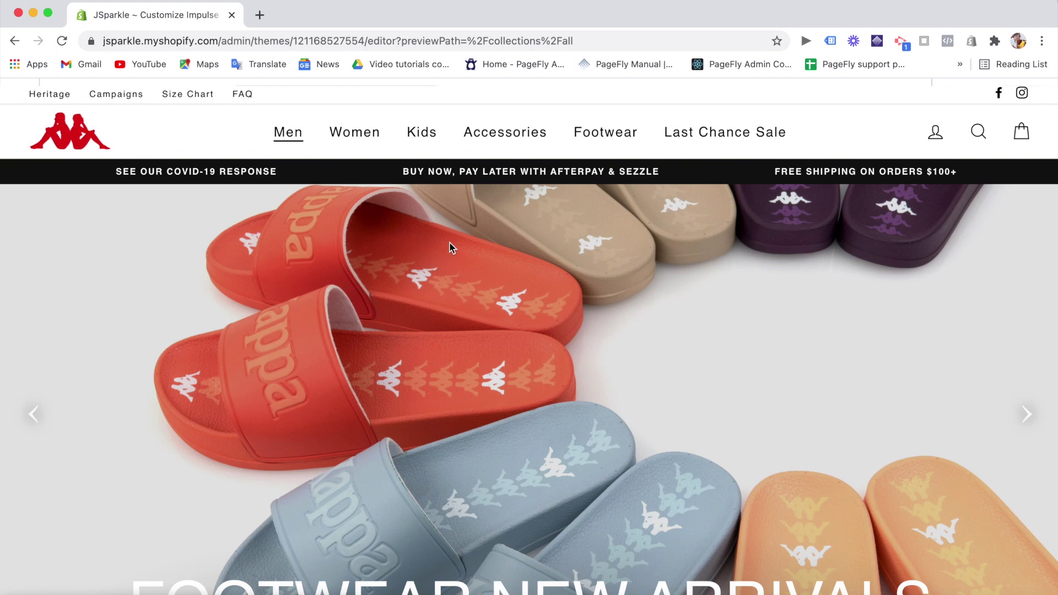
click(450, 247)
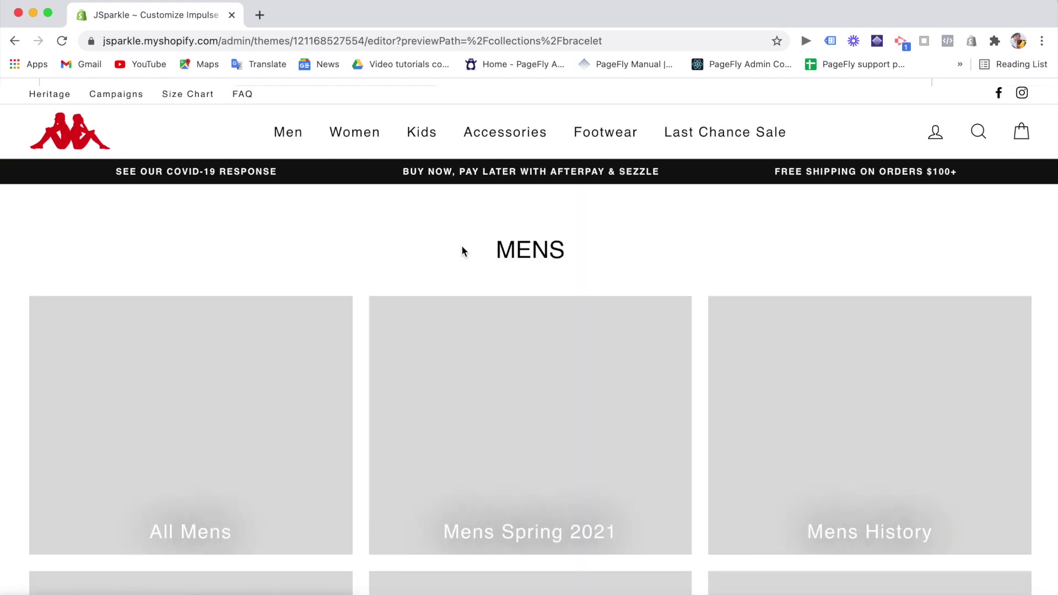
scroll(514, 350, down, 2)
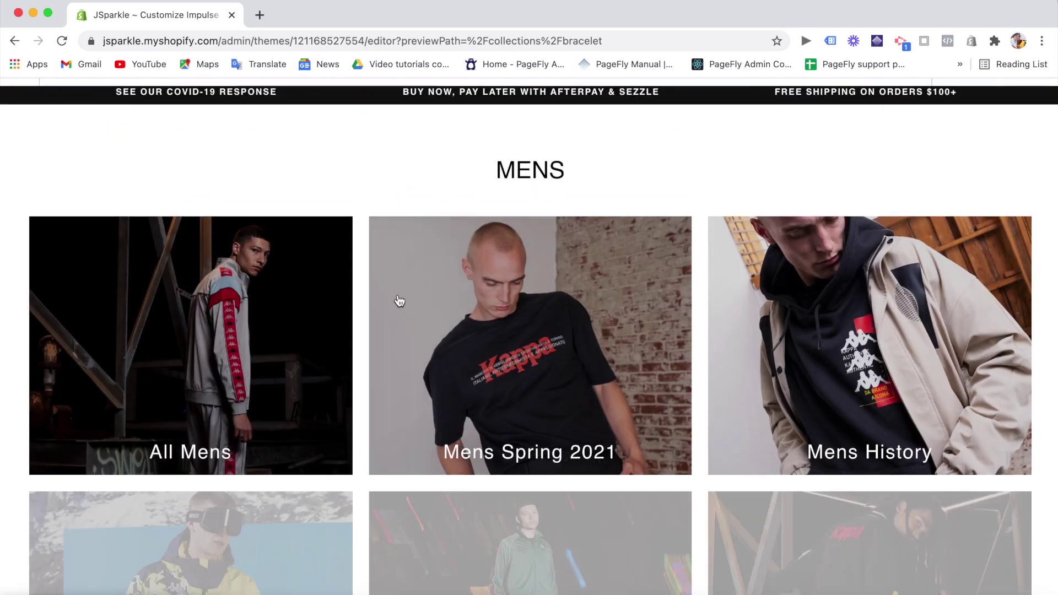
scroll(468, 510, down, 4)
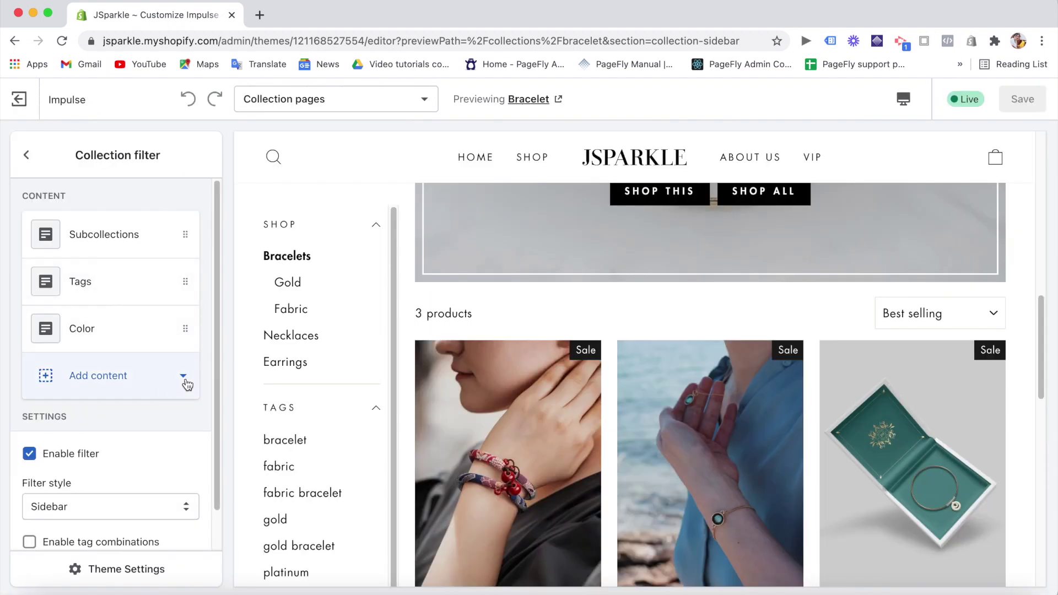
click(912, 93)
click(939, 142)
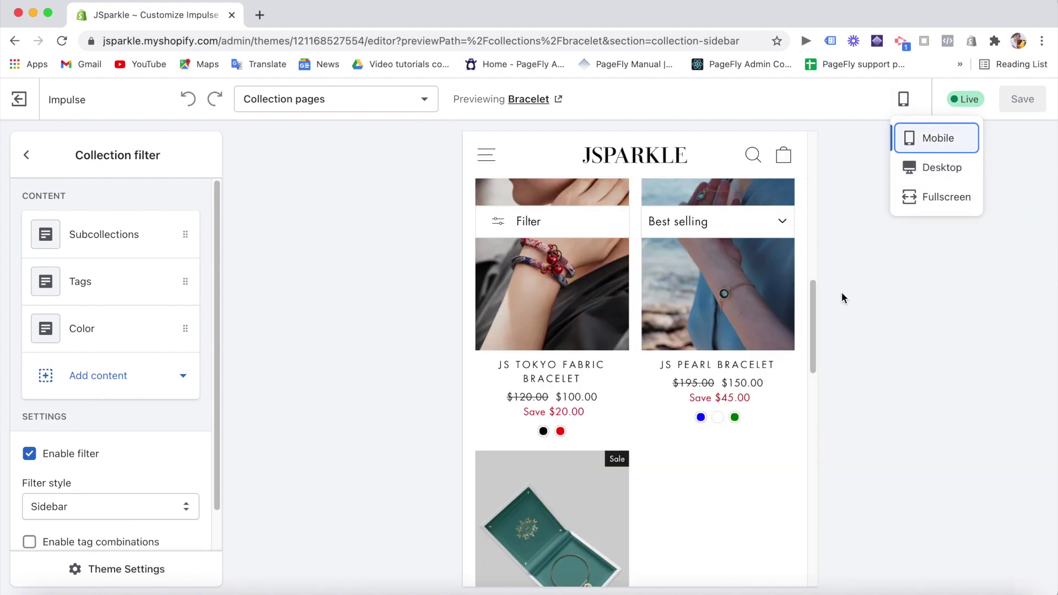
mouse_move(775, 342)
mouse_down()
mouse_move(771, 432)
mouse_move(758, 203)
mouse_move(762, 332)
mouse_up()
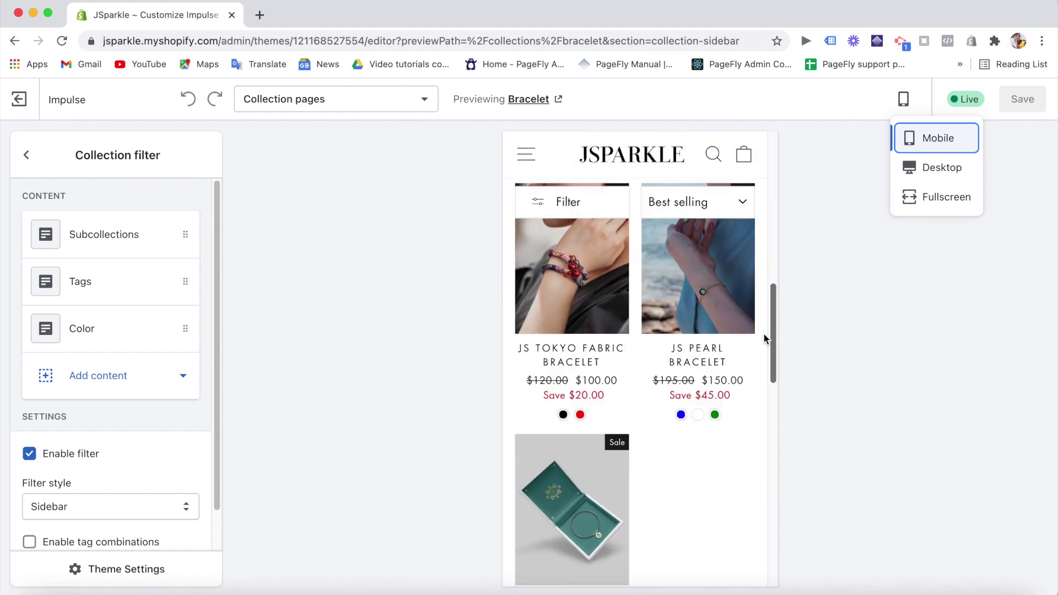
click(572, 317)
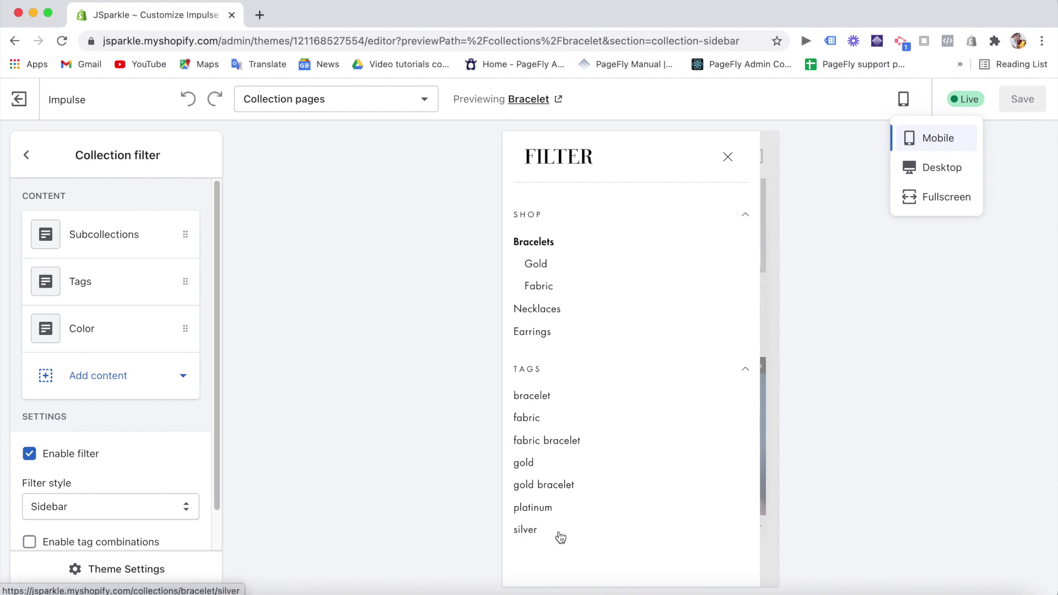
click(728, 157)
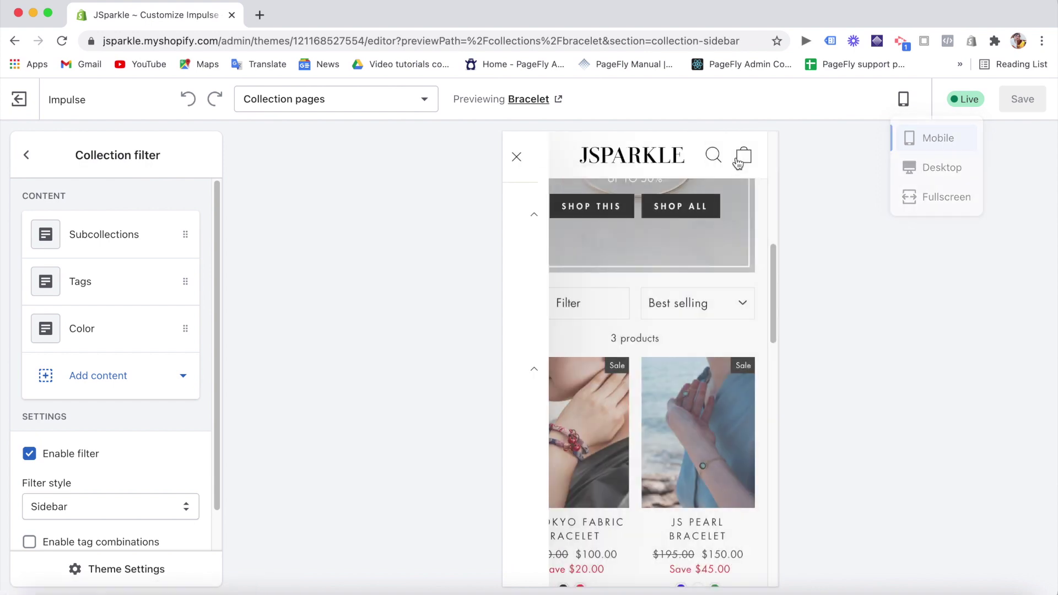
drag(775, 312, 782, 558)
click(903, 101)
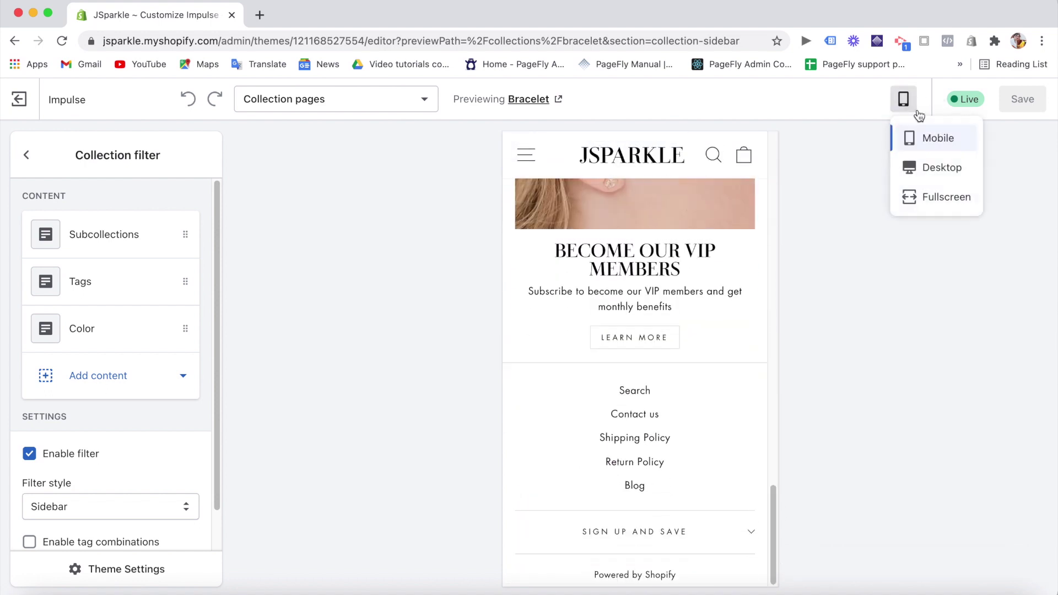
click(940, 170)
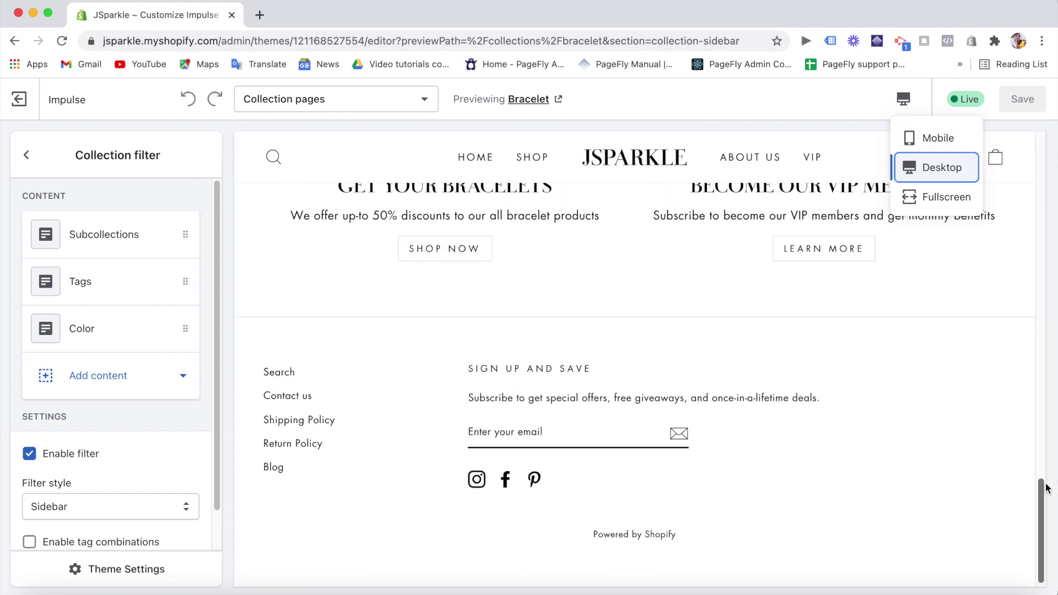
Step: Preview the Js golden bracelet in Pink and browse its product photos
drag(1047, 488, 1046, 158)
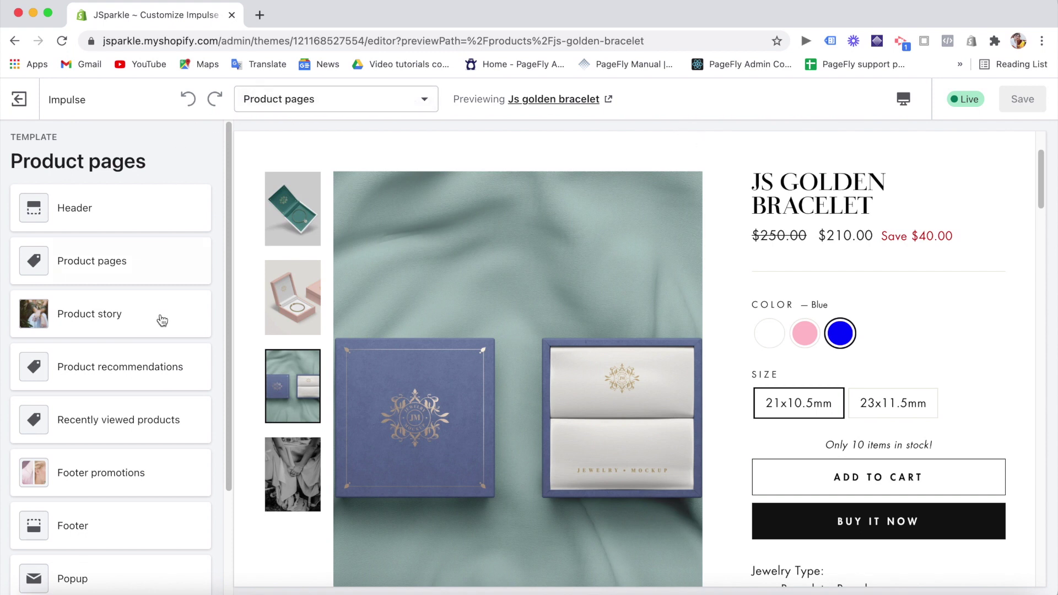
click(798, 342)
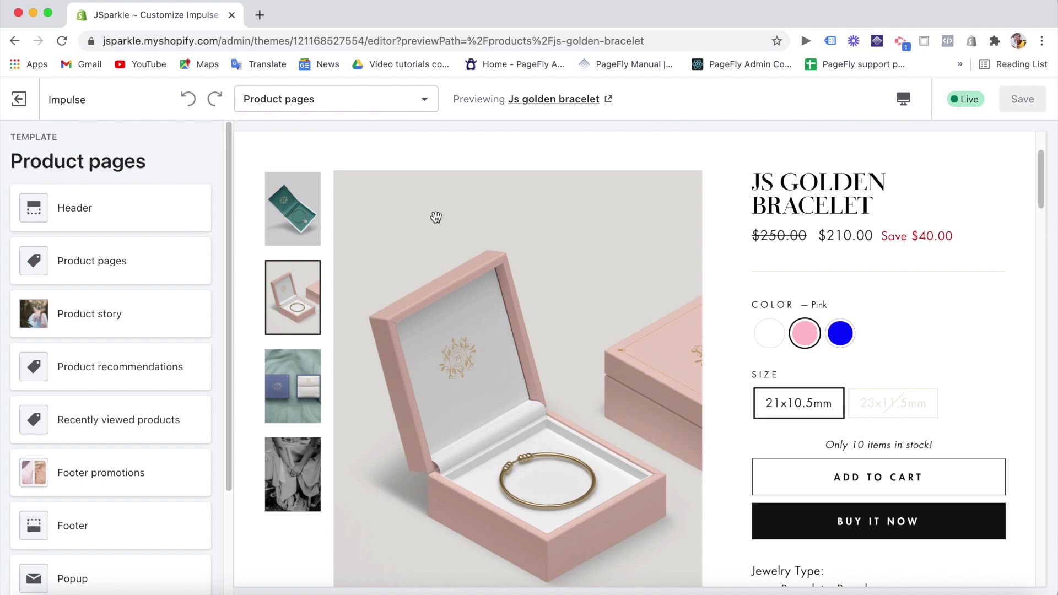
click(302, 207)
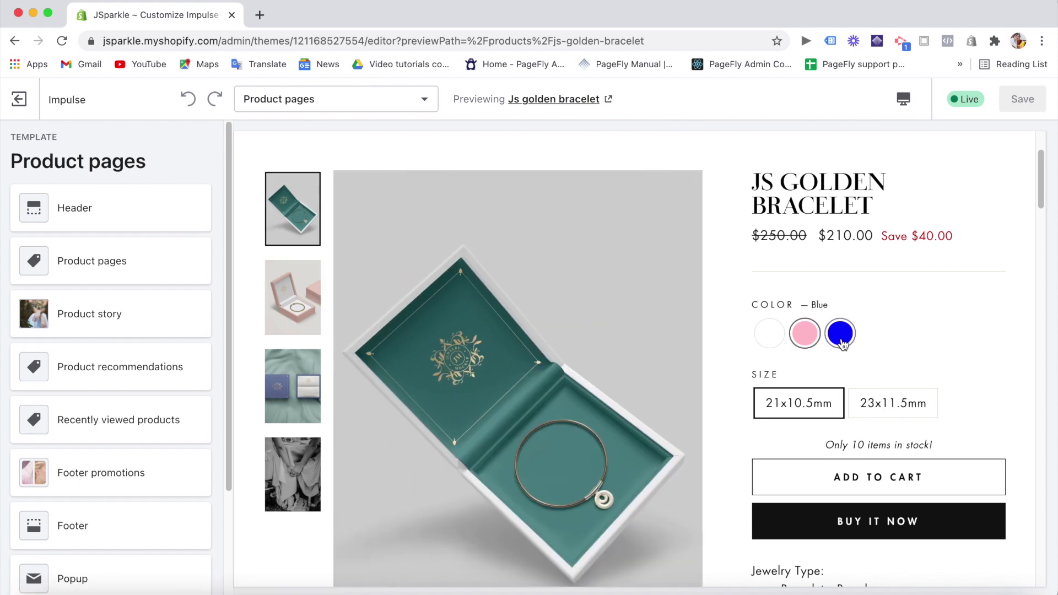
click(305, 384)
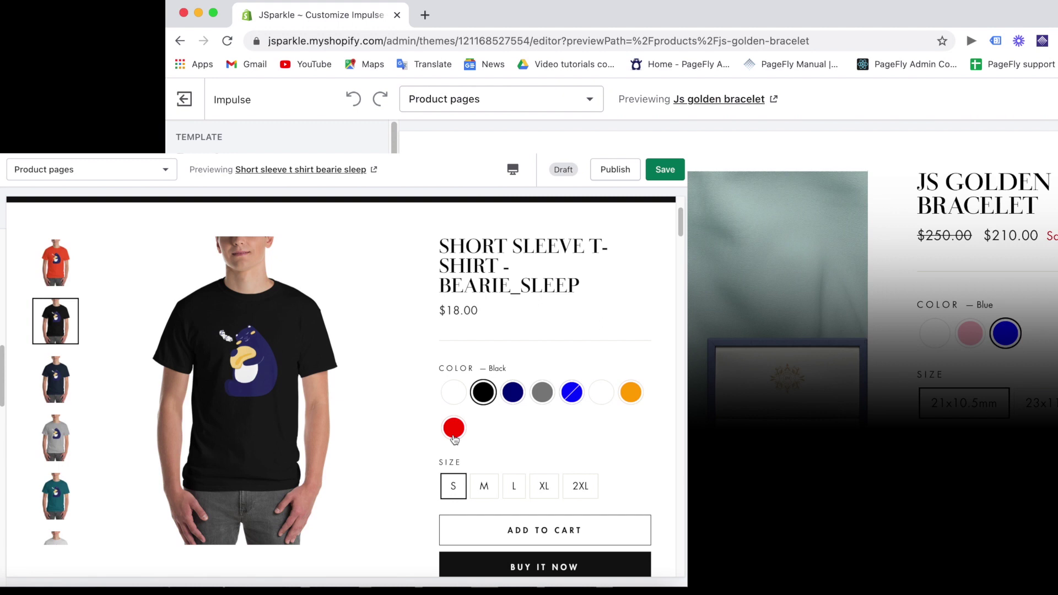
Step: Try the T-shirt colour swatches: Red, Galapagos Blue, Sport Grey, Orange and Navy
click(454, 434)
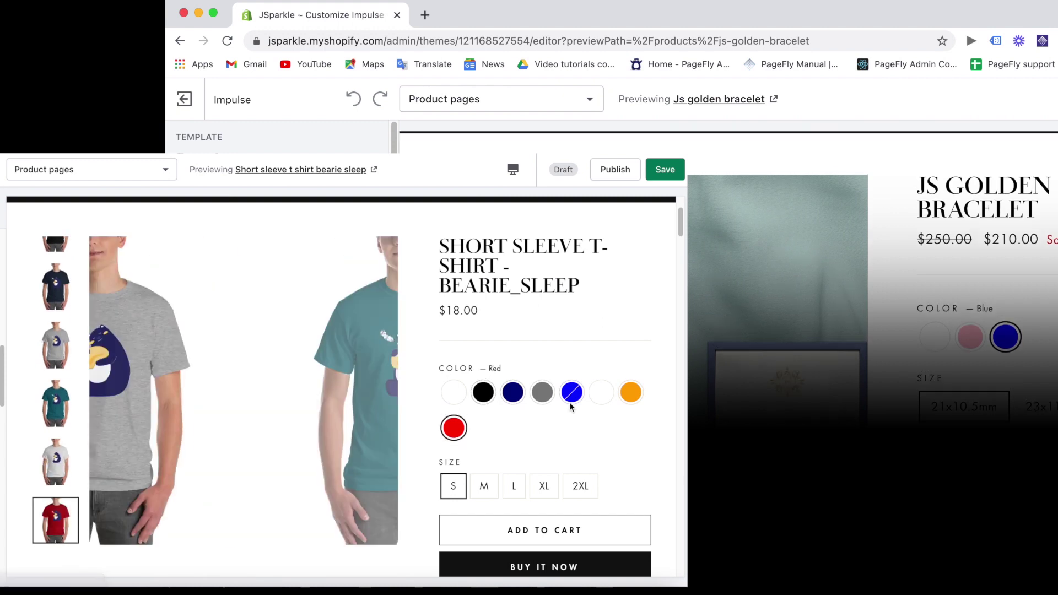
click(571, 392)
click(541, 393)
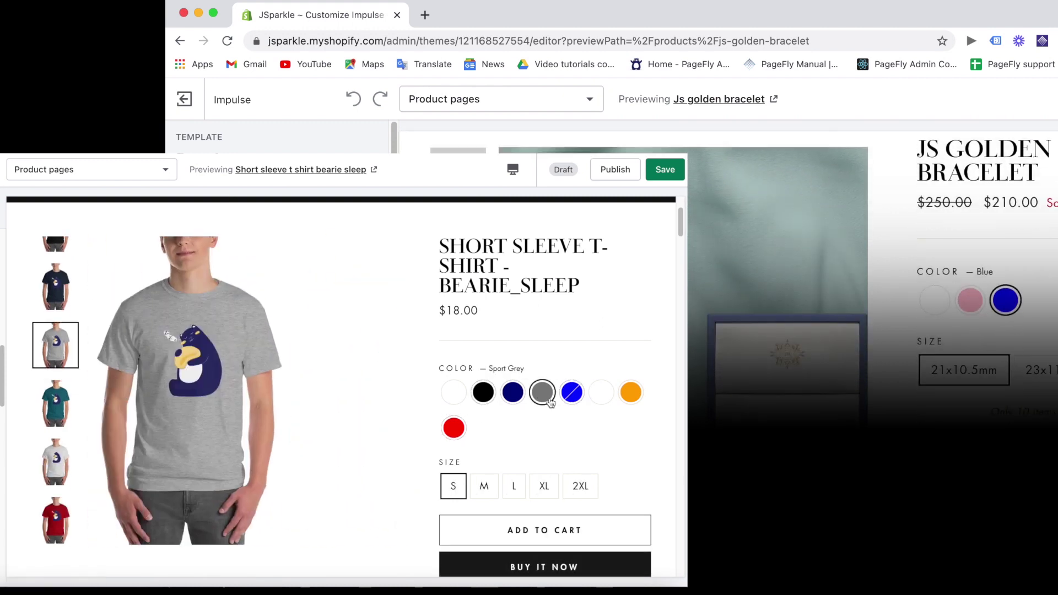
click(630, 392)
click(453, 429)
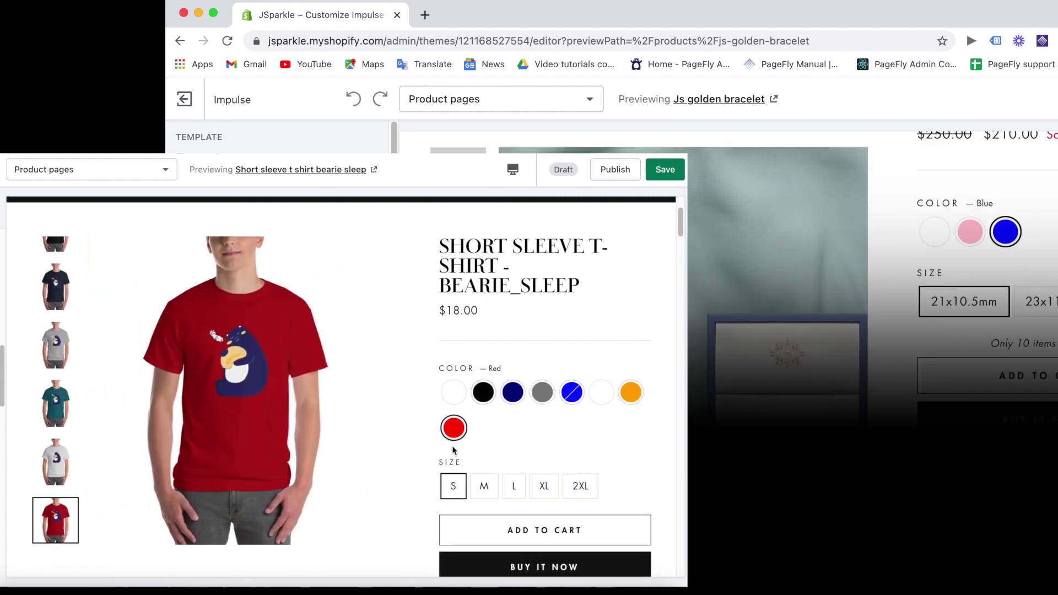
click(511, 392)
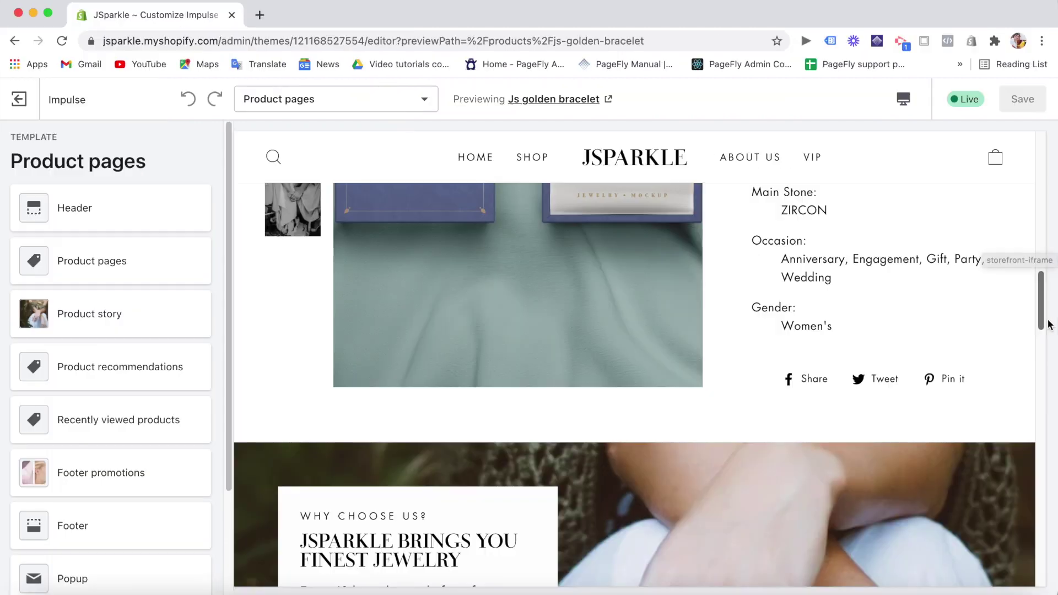
drag(1046, 318, 1049, 356)
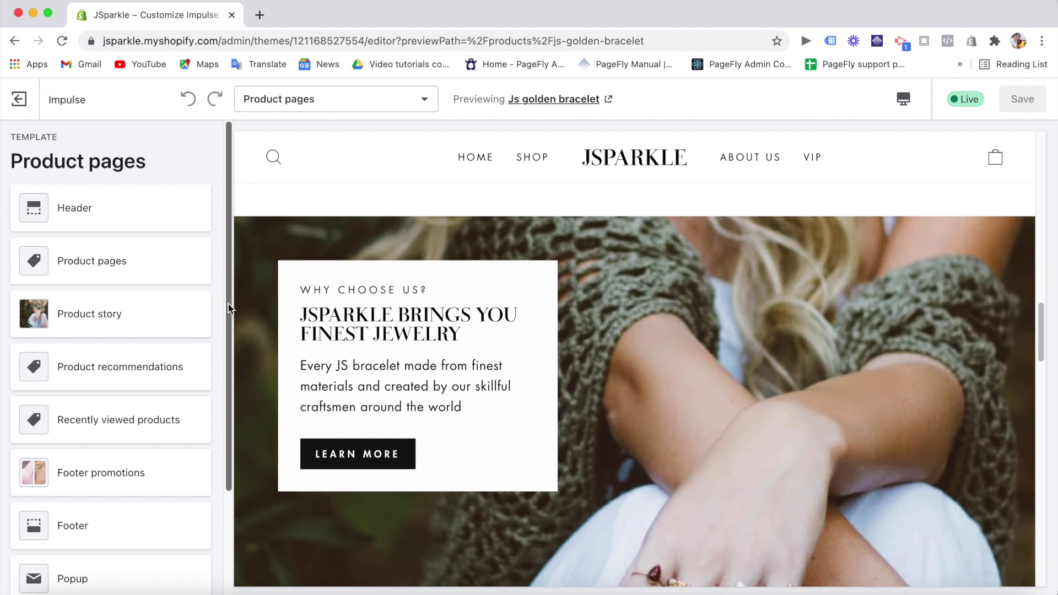
drag(230, 308, 231, 456)
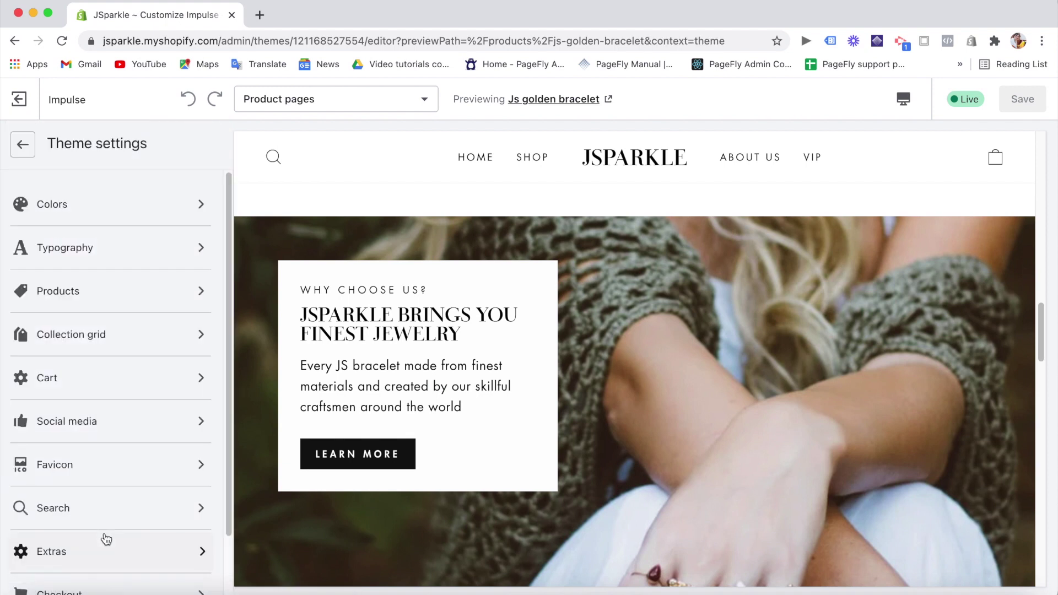
Step: Browse the Products theme settings, then return to the Product pages section list
click(144, 293)
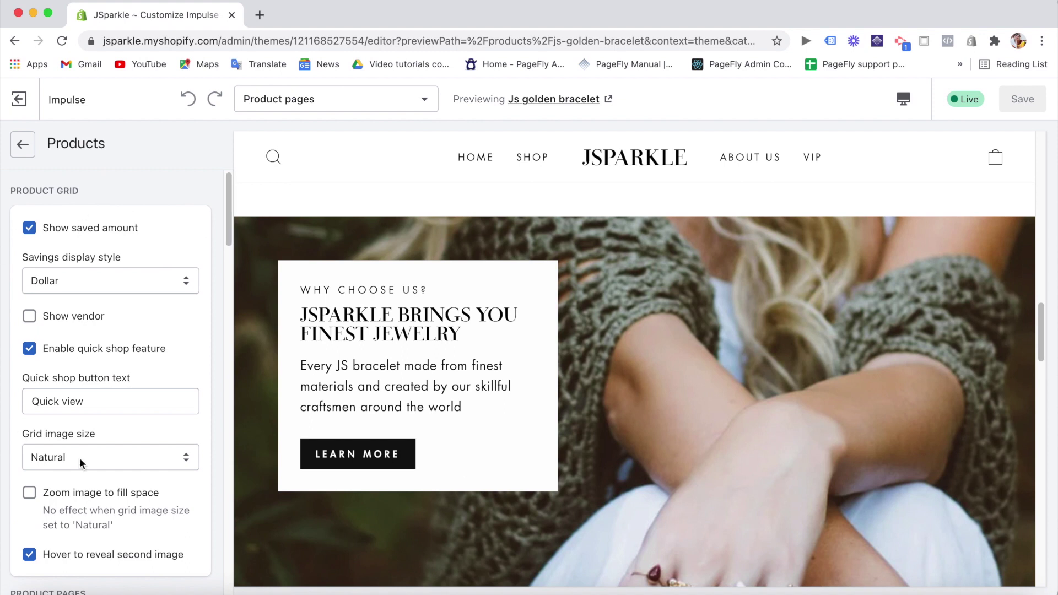
drag(231, 197, 242, 363)
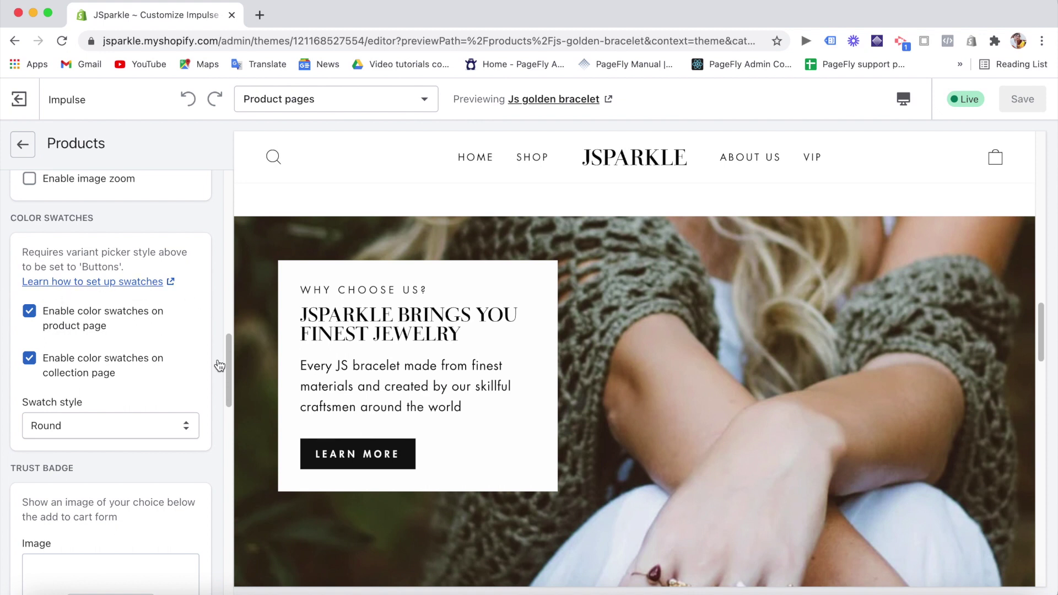
drag(228, 383, 230, 432)
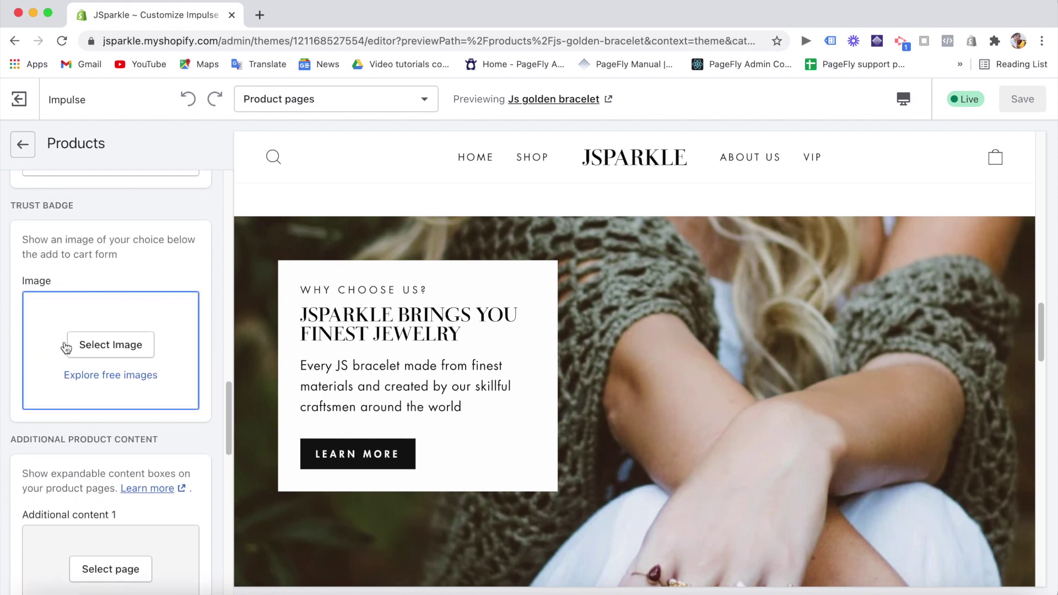
drag(229, 403, 34, 133)
click(29, 146)
click(28, 142)
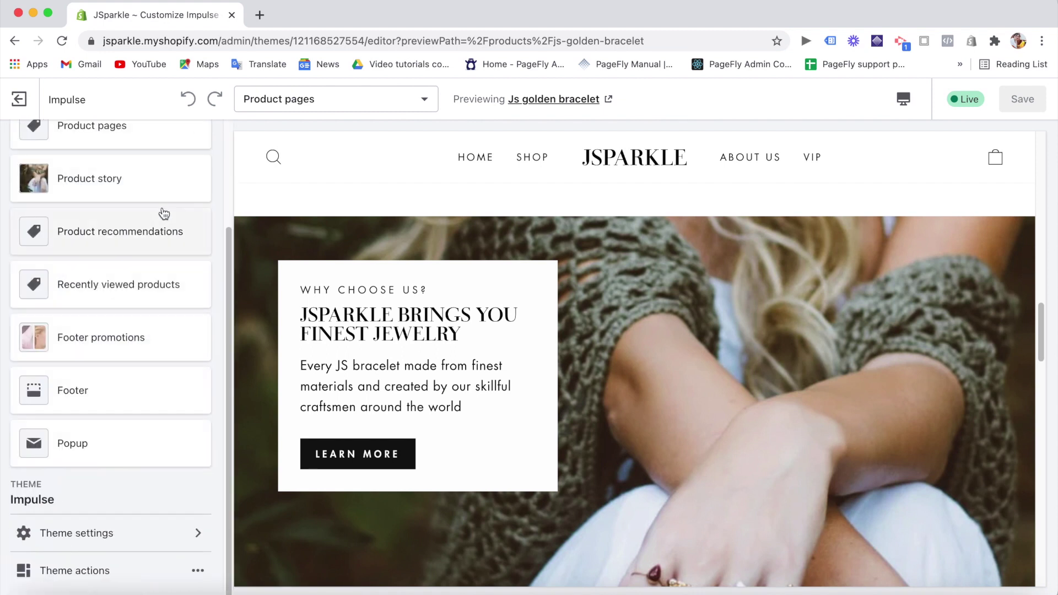
click(125, 191)
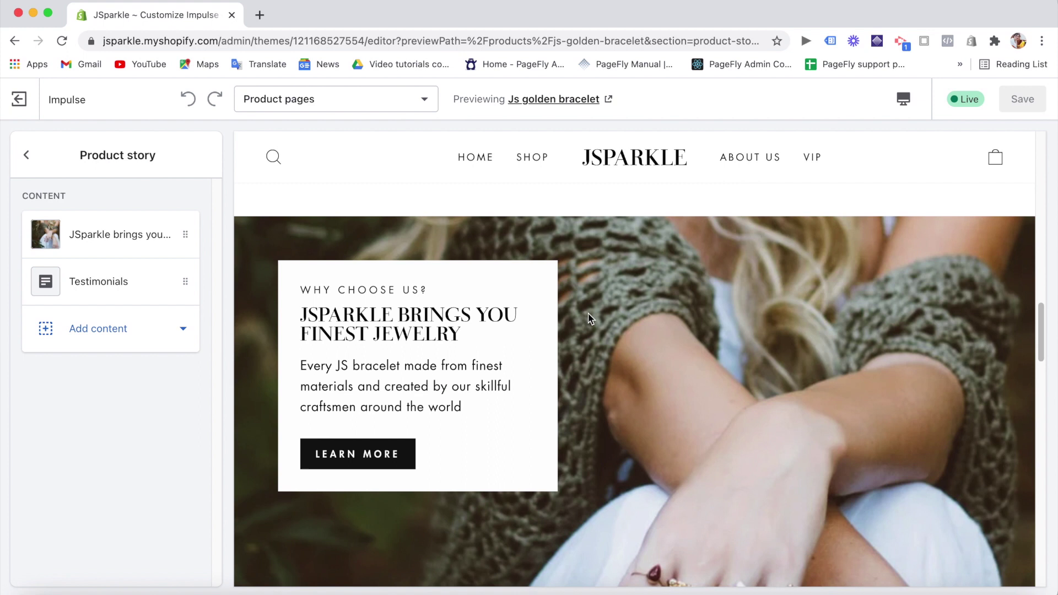
click(121, 343)
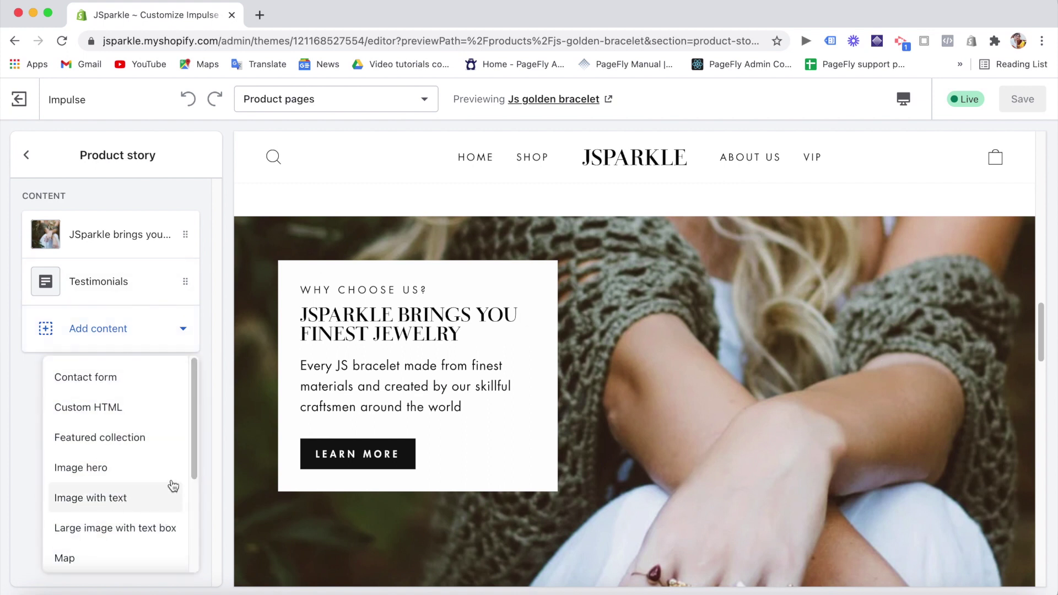
drag(194, 468, 192, 543)
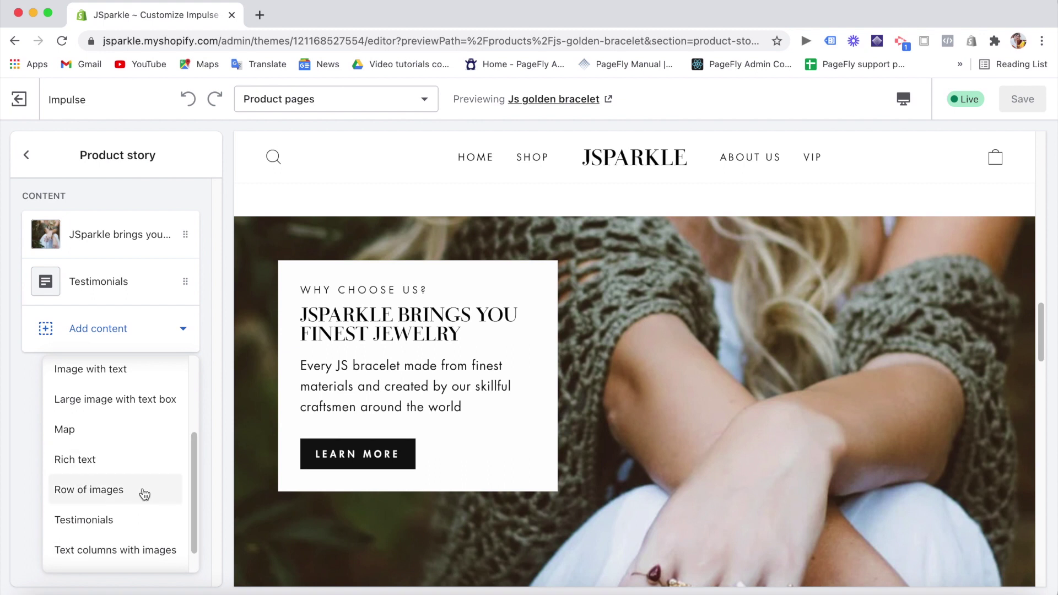
scroll(132, 543, down, 1)
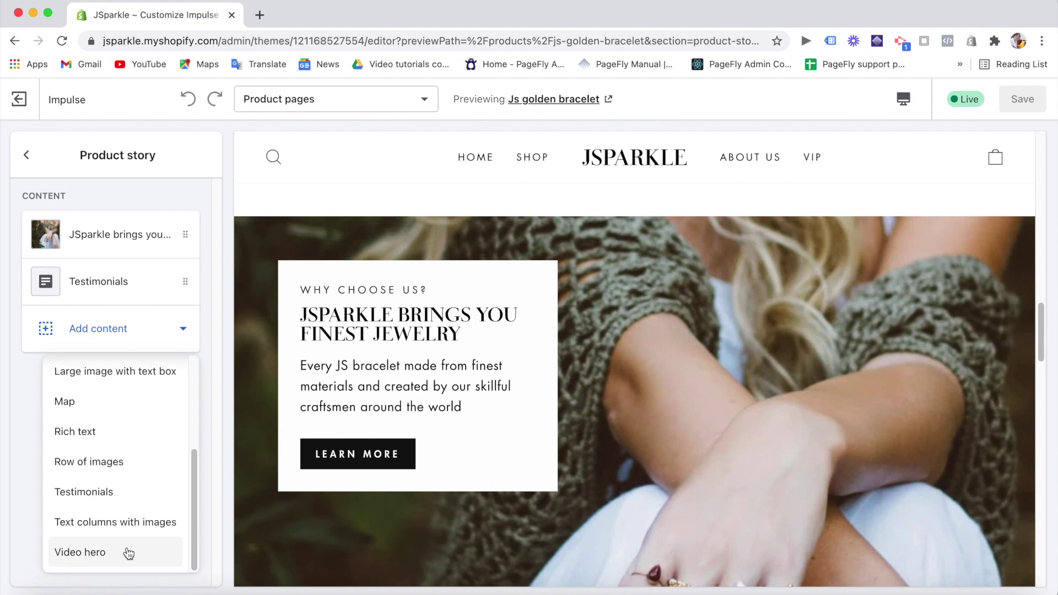
drag(192, 527, 198, 423)
click(20, 398)
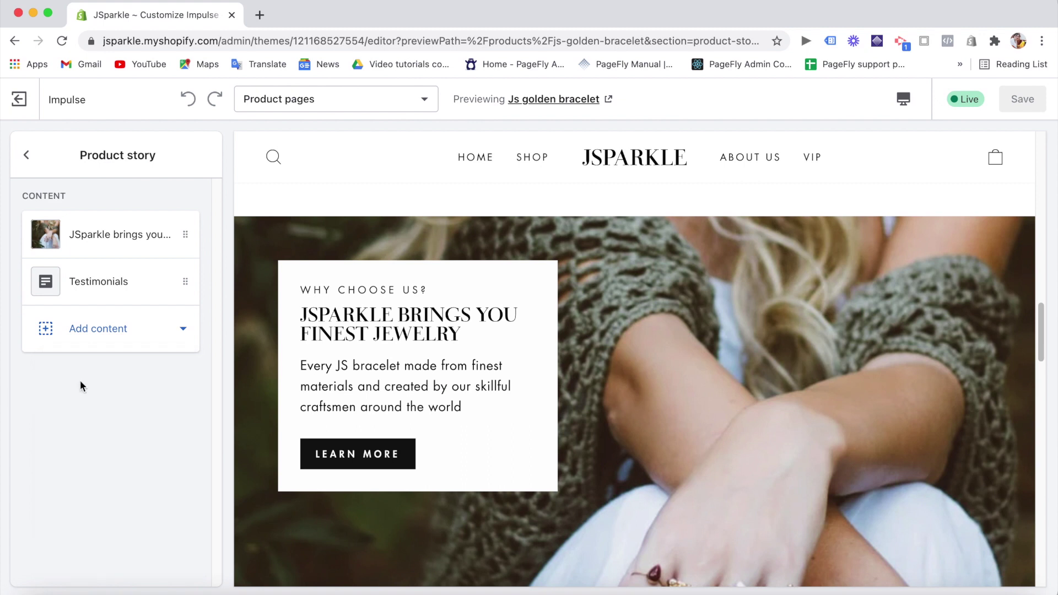
drag(1043, 336, 1042, 230)
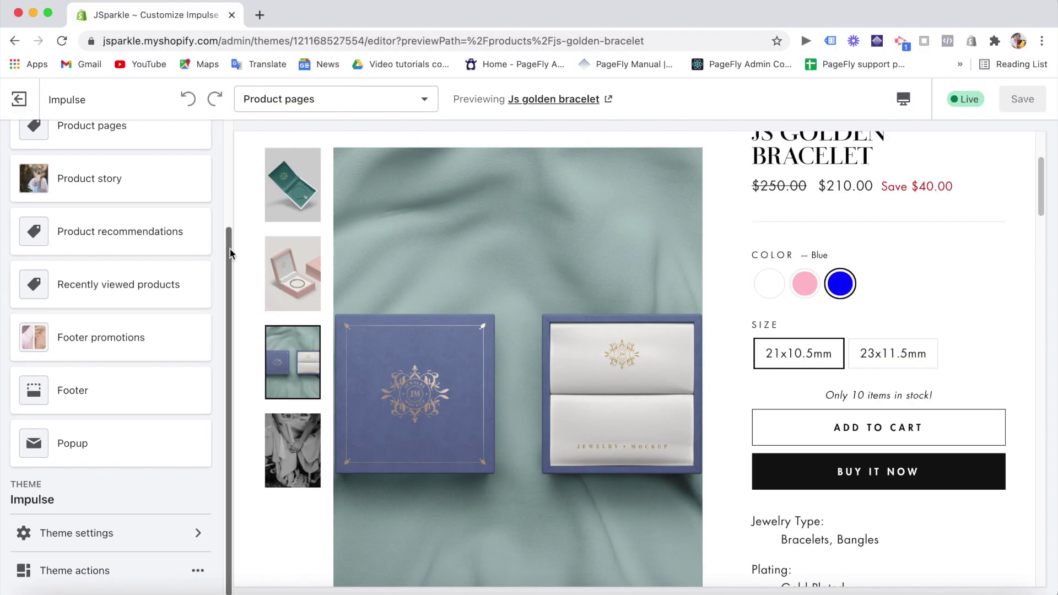
scroll(229, 252, up, 3)
drag(229, 222, 230, 177)
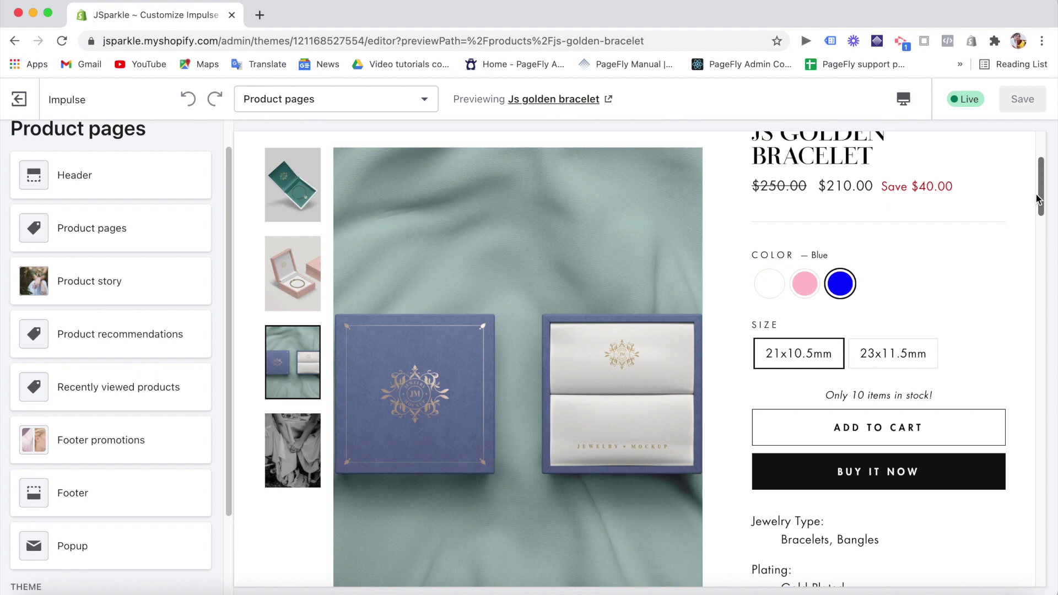
drag(1037, 198, 1041, 190)
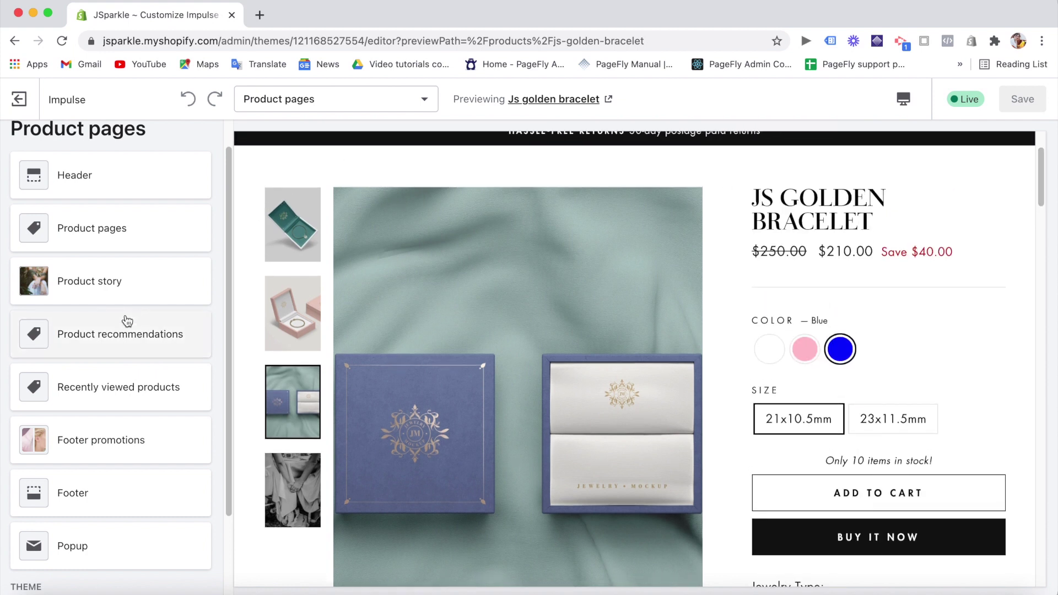
click(135, 335)
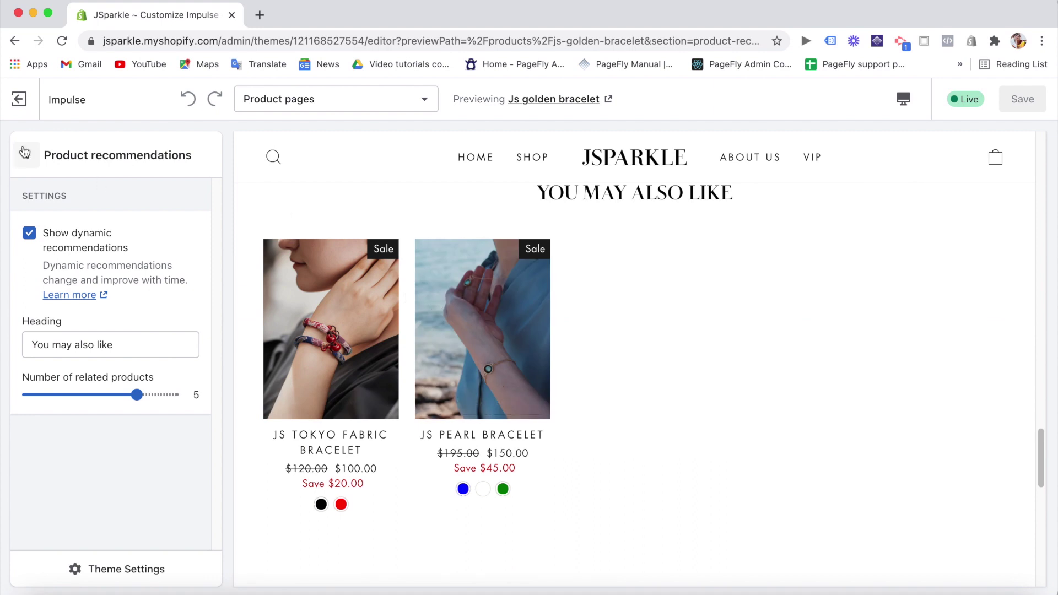
click(25, 157)
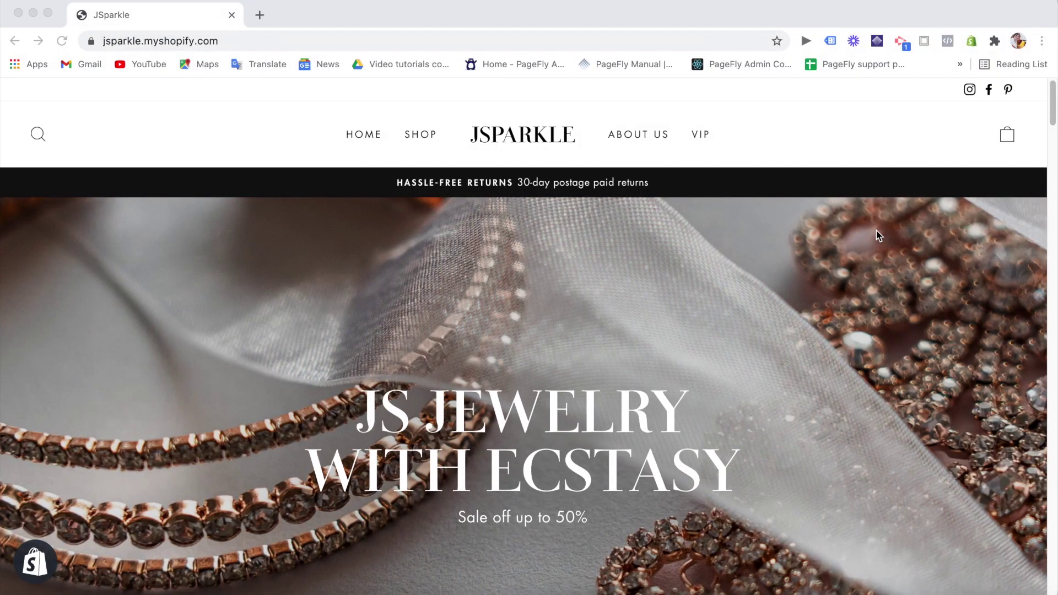
Step: Scroll the live JSparkle home page through promotion grids, category tiles and Featured collection
scroll(878, 236, down, 3)
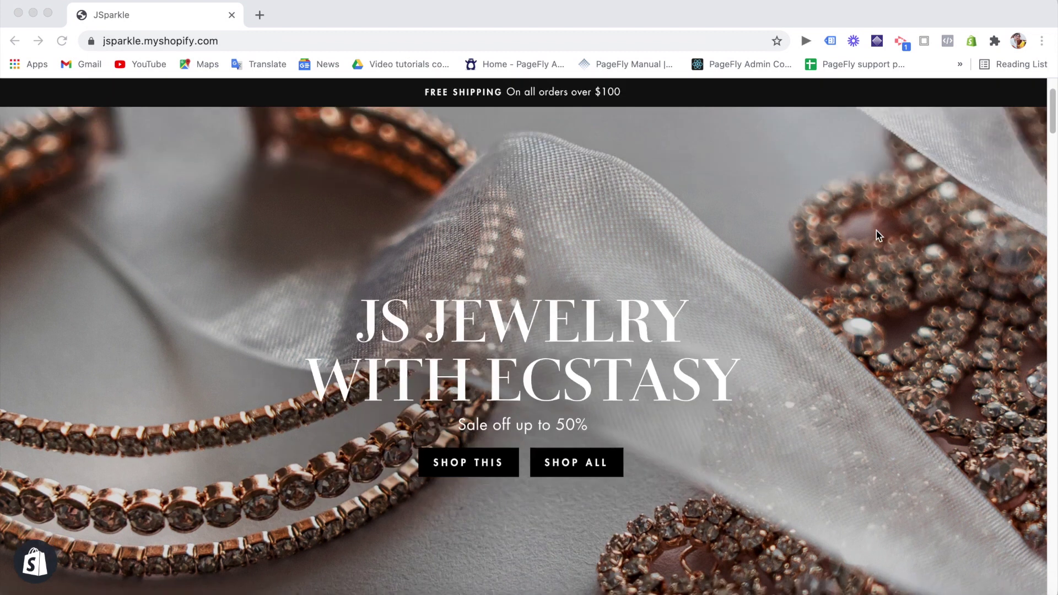
scroll(876, 231, down, 2)
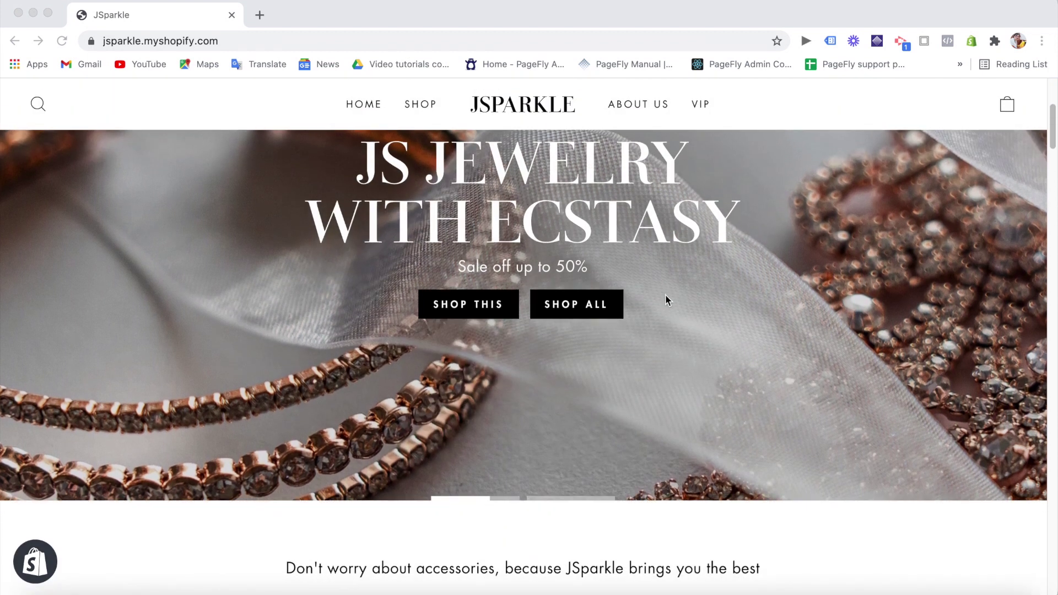
scroll(665, 299, down, 3)
scroll(666, 300, down, 8)
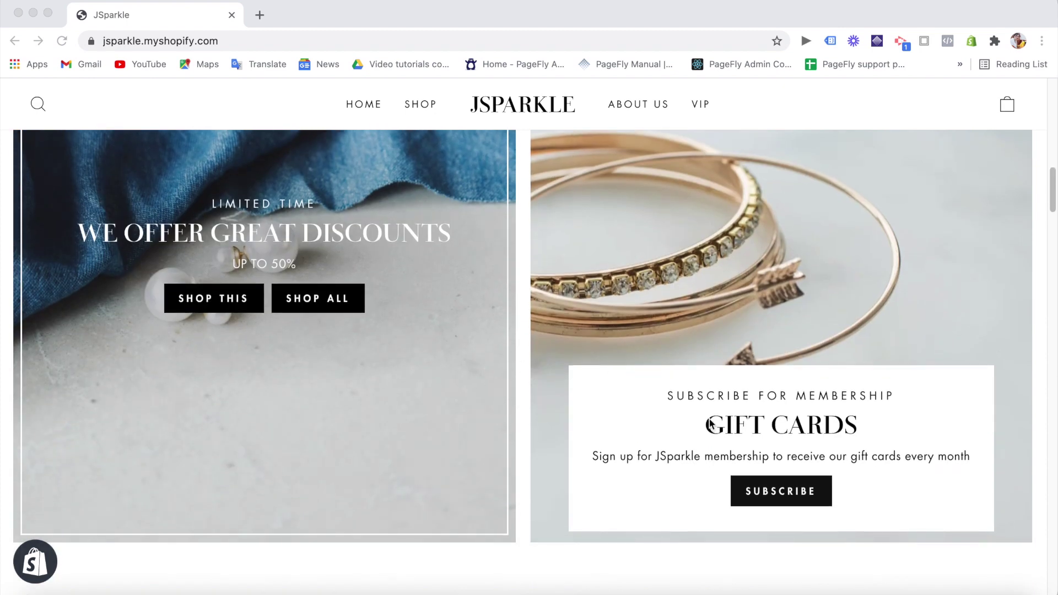
scroll(710, 422, down, 7)
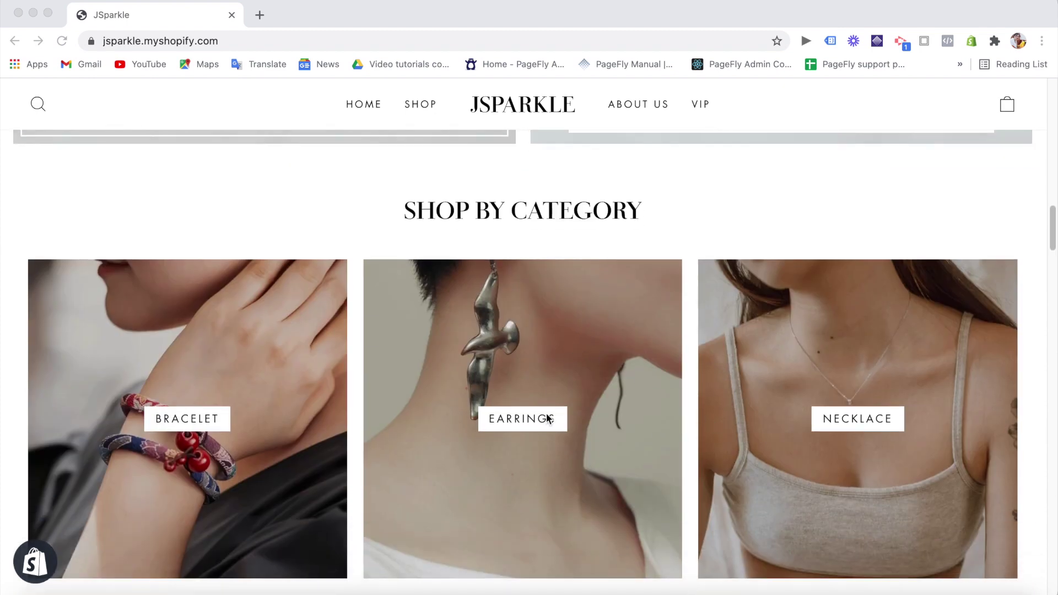
scroll(550, 466, down, 2)
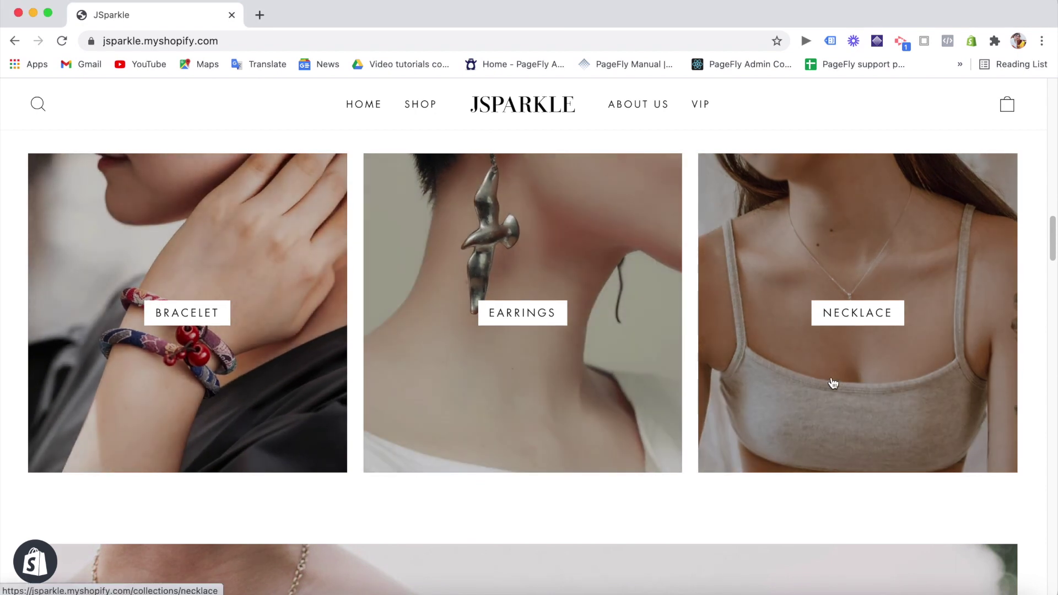
scroll(596, 418, down, 8)
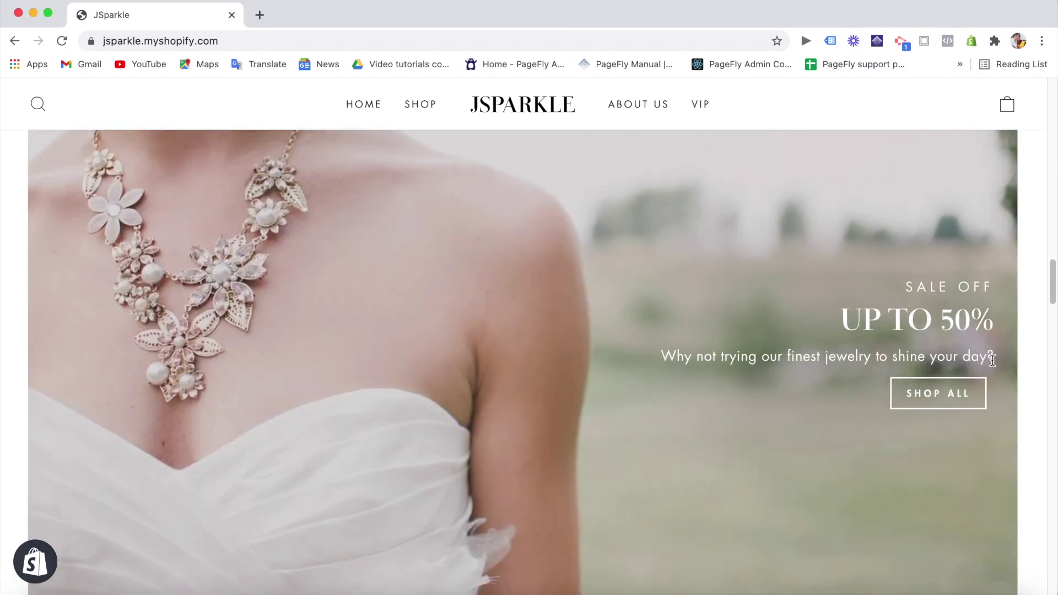
scroll(694, 418, down, 15)
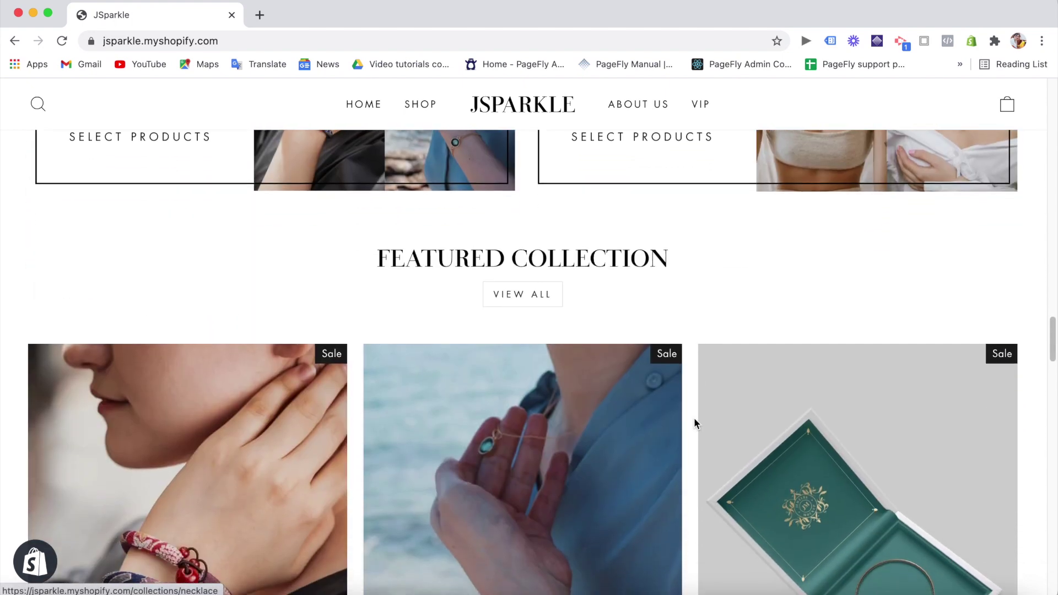
scroll(693, 423, down, 12)
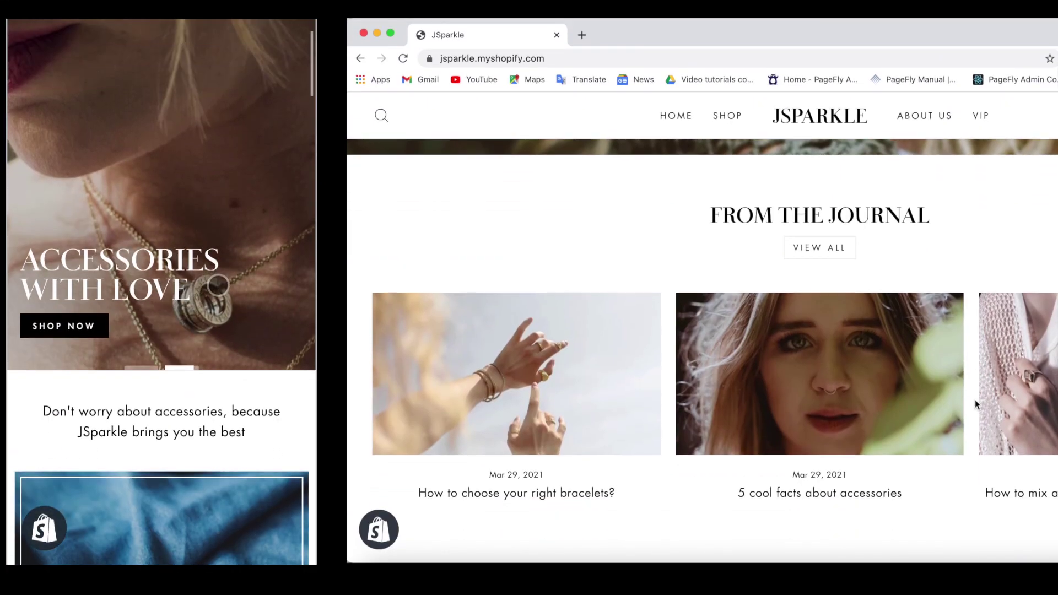
scroll(975, 399, down, 3)
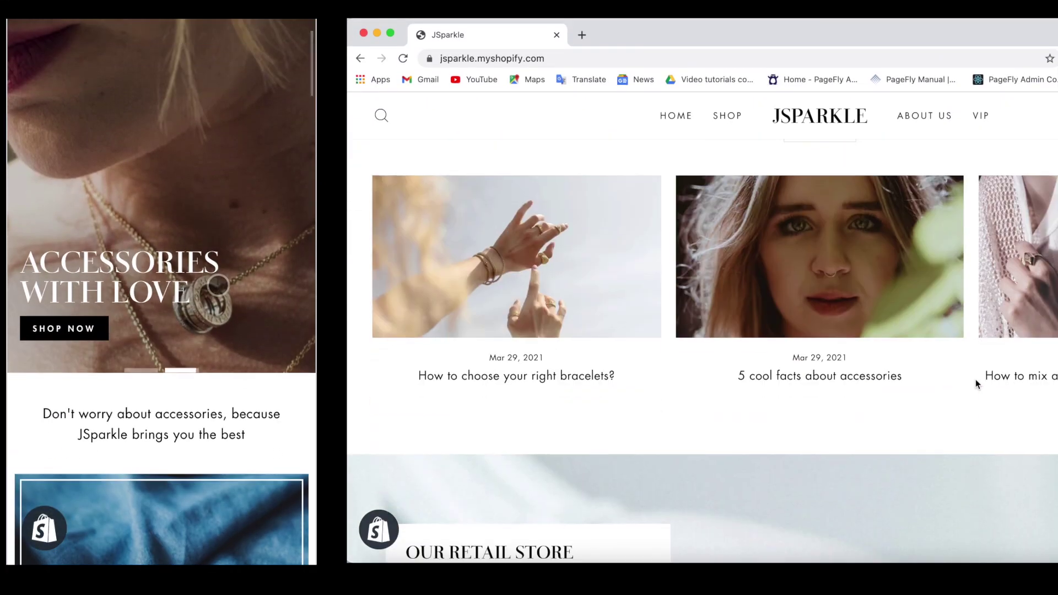
scroll(913, 475, down, 9)
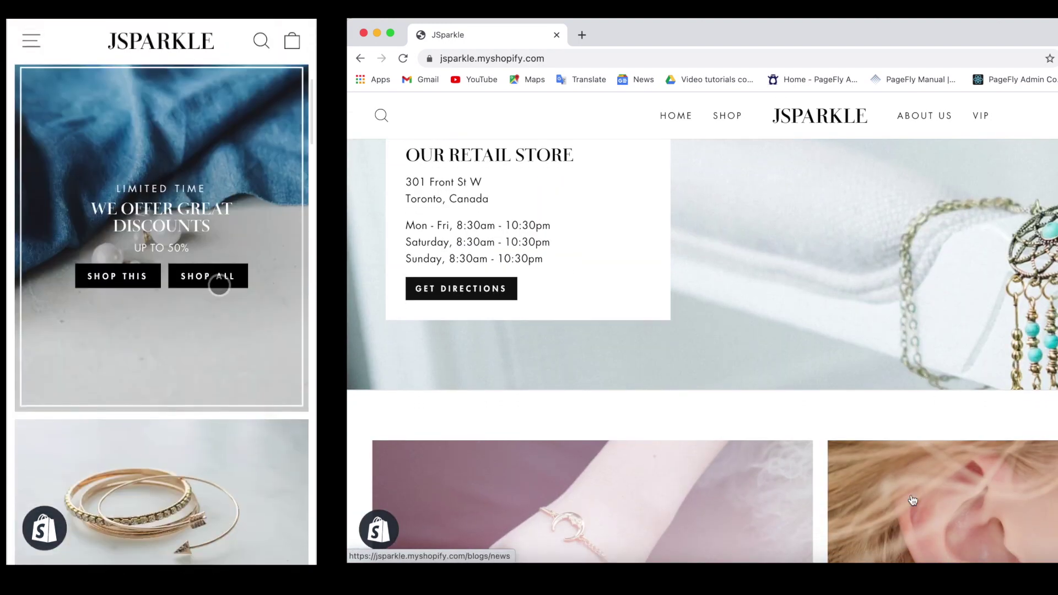
scroll(913, 481, down, 5)
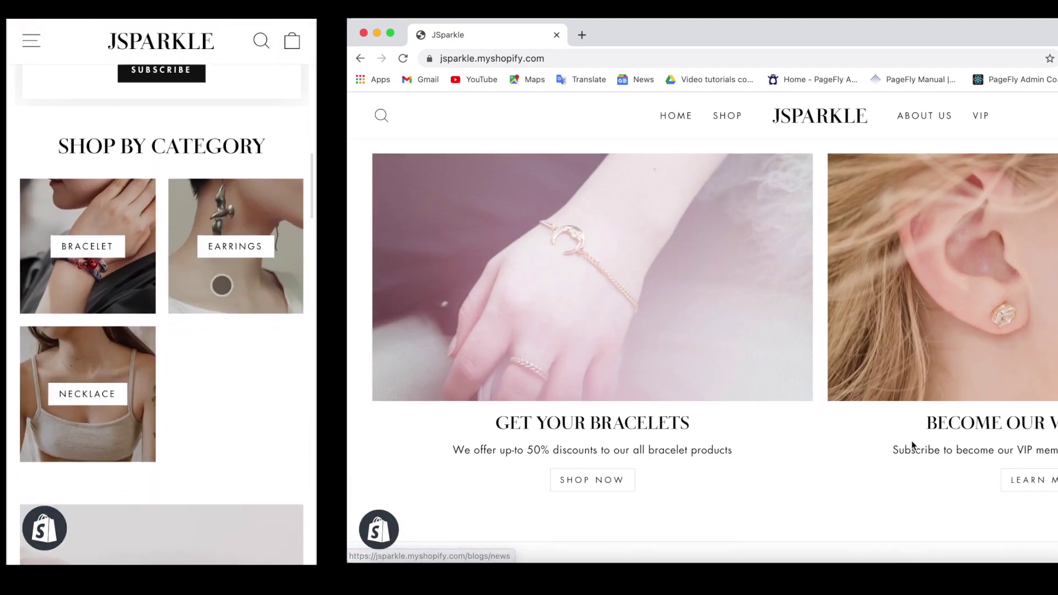
scroll(911, 445, down, 3)
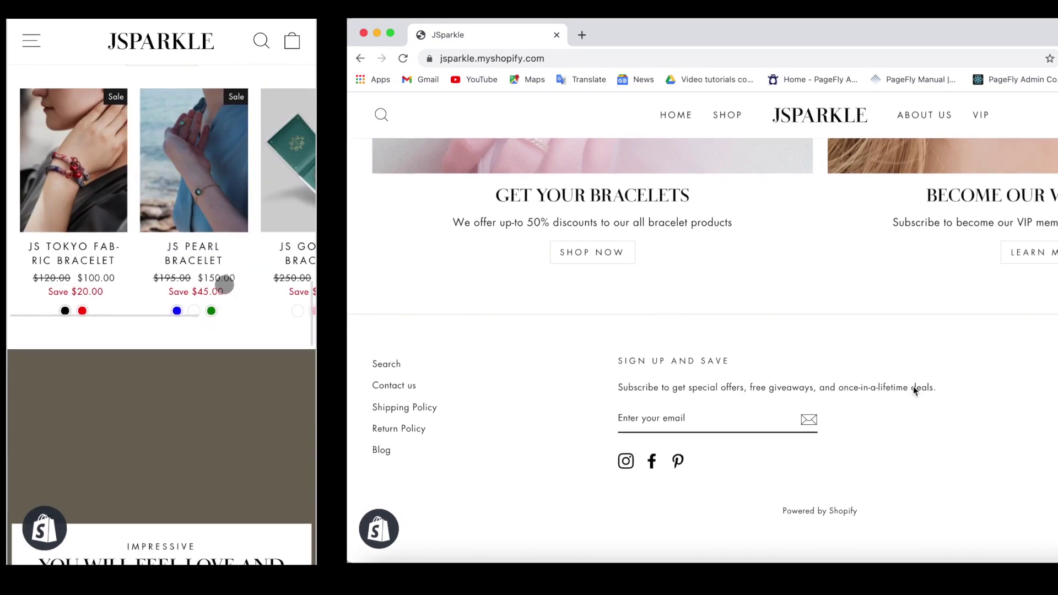
scroll(915, 386, up, 2)
scroll(917, 380, up, 15)
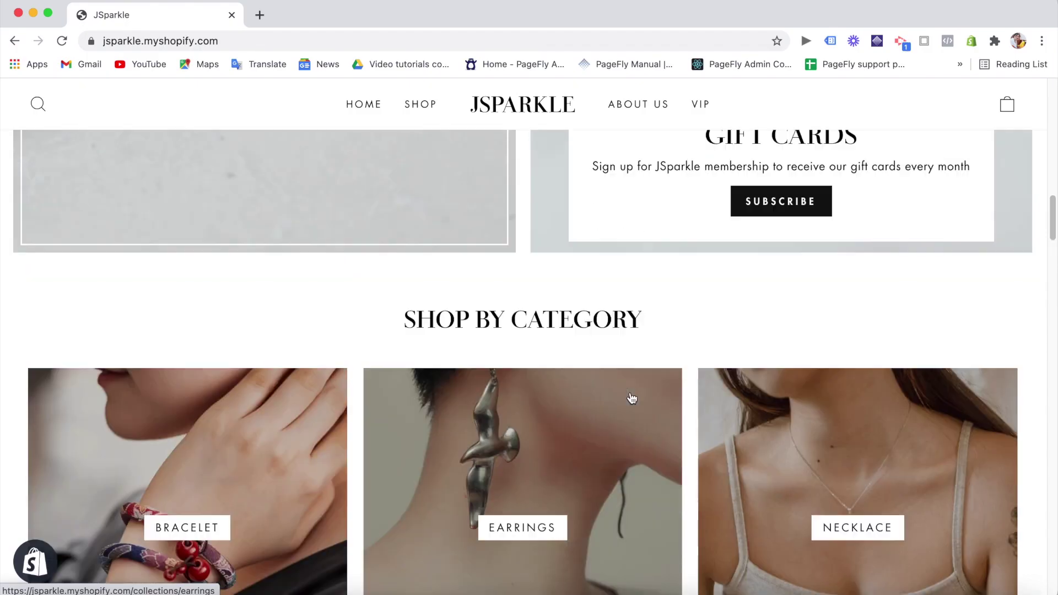
scroll(631, 394, up, 10)
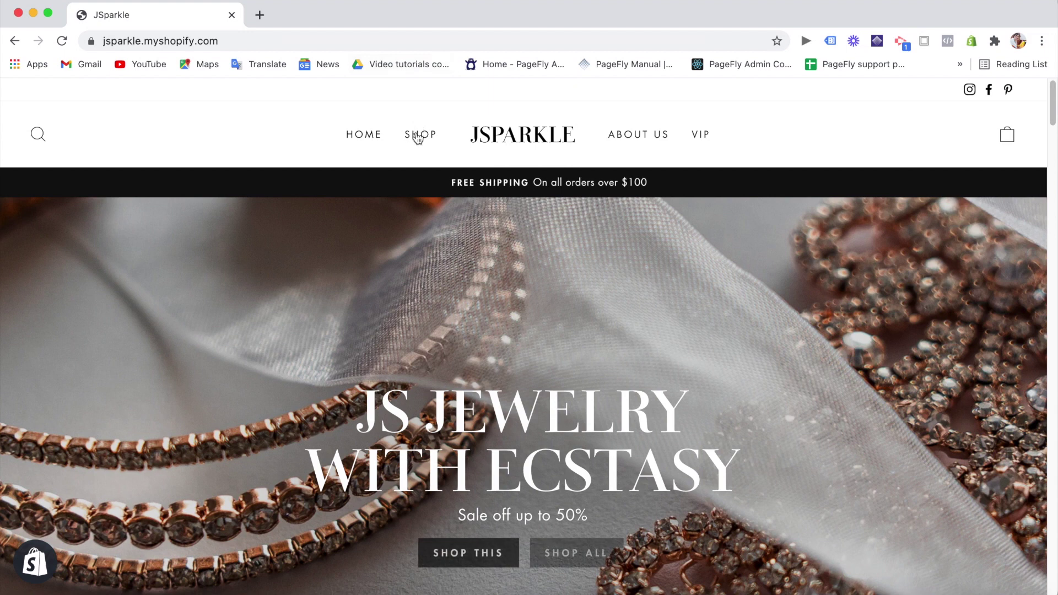
click(417, 136)
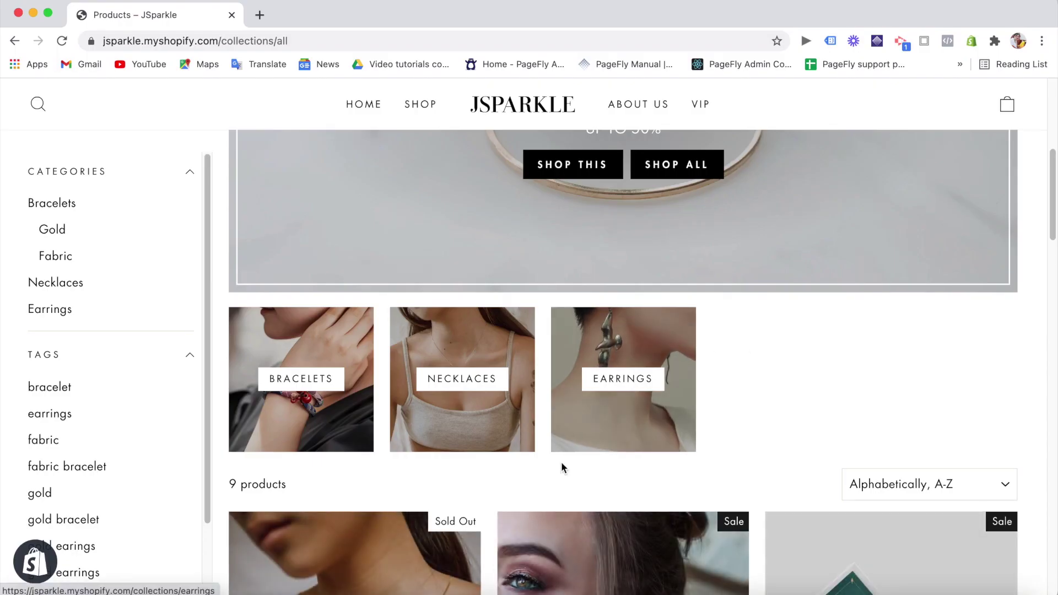
Step: Scroll down through the all-products collection grid and back up slightly
scroll(563, 467, down, 3)
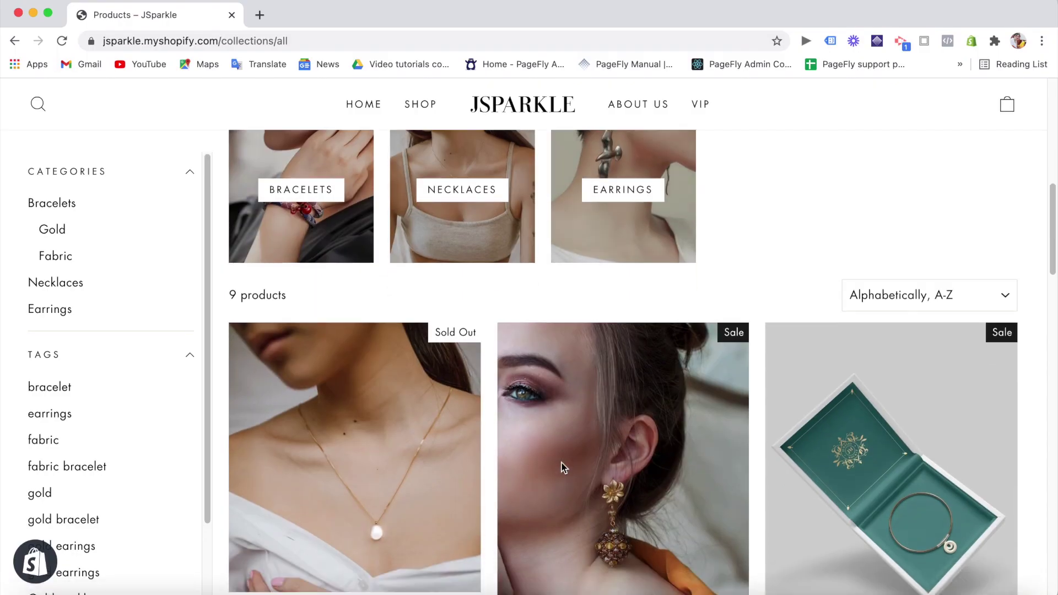
scroll(601, 438, down, 3)
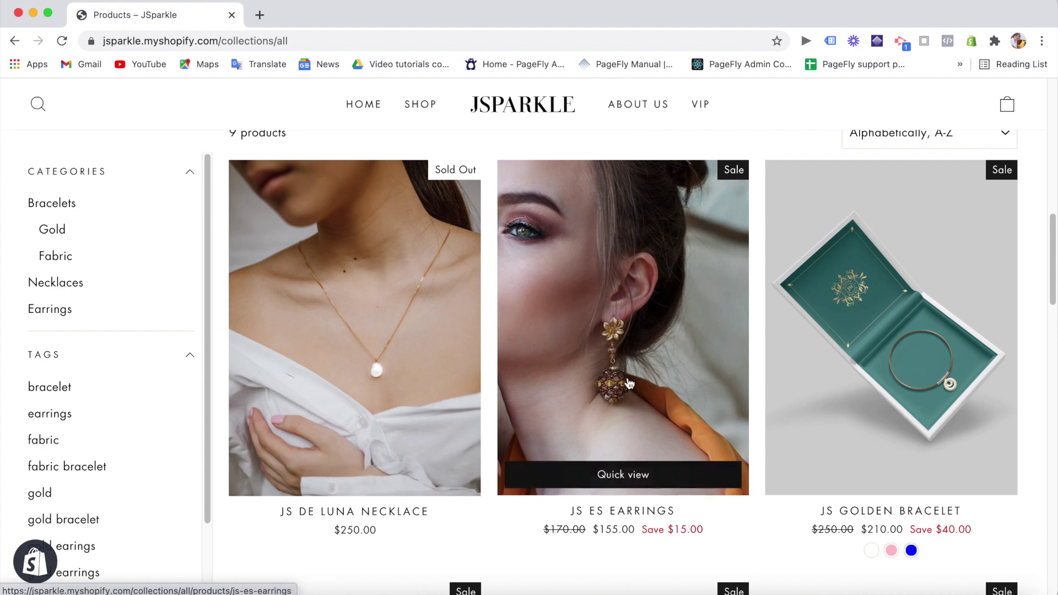
scroll(629, 383, down, 4)
scroll(650, 345, down, 3)
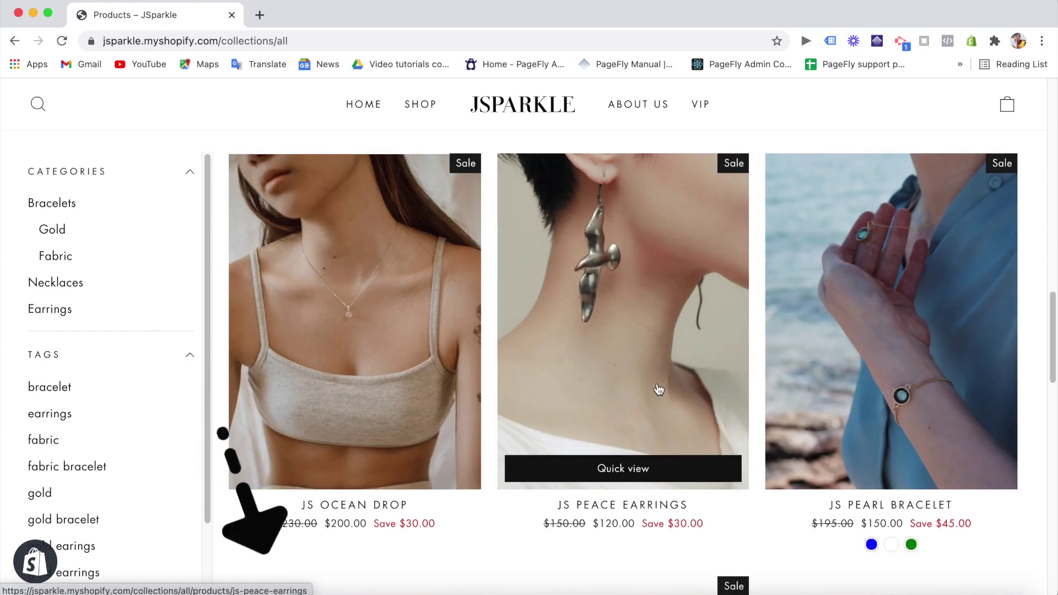
scroll(651, 402, down, 14)
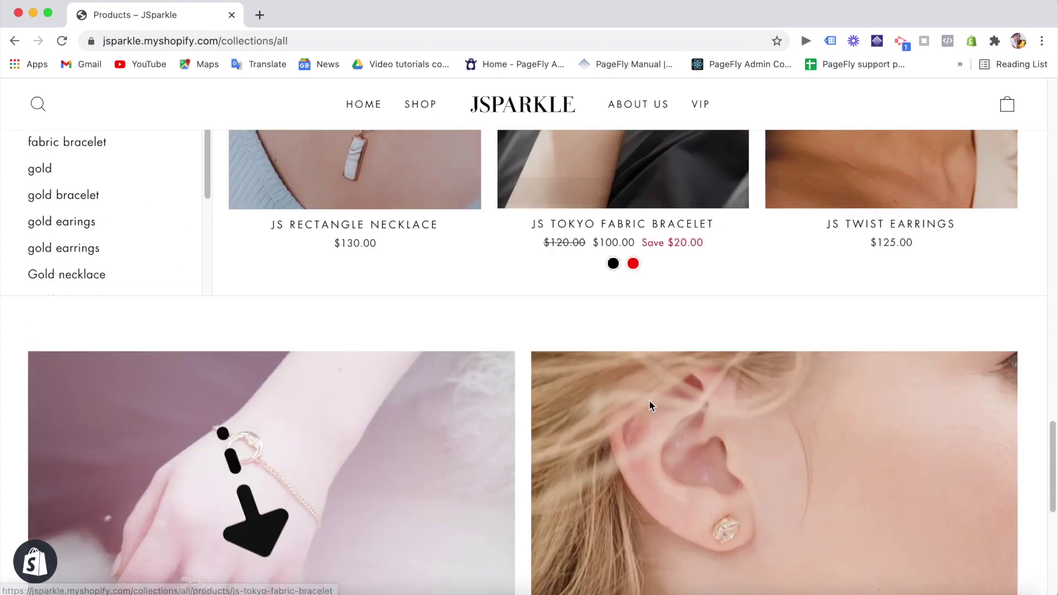
scroll(649, 400, down, 8)
scroll(650, 399, up, 20)
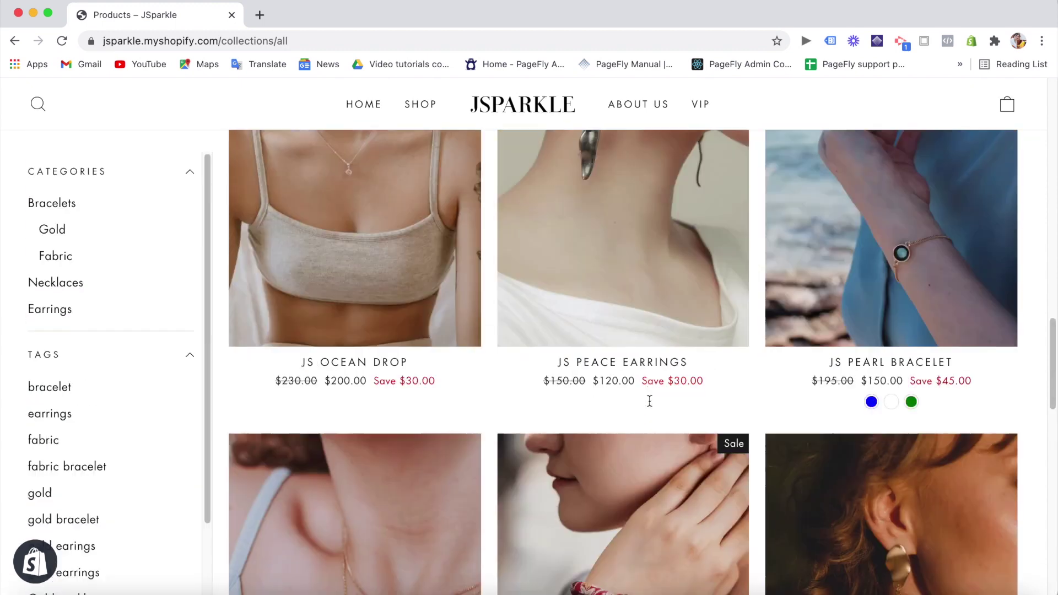
scroll(650, 400, up, 8)
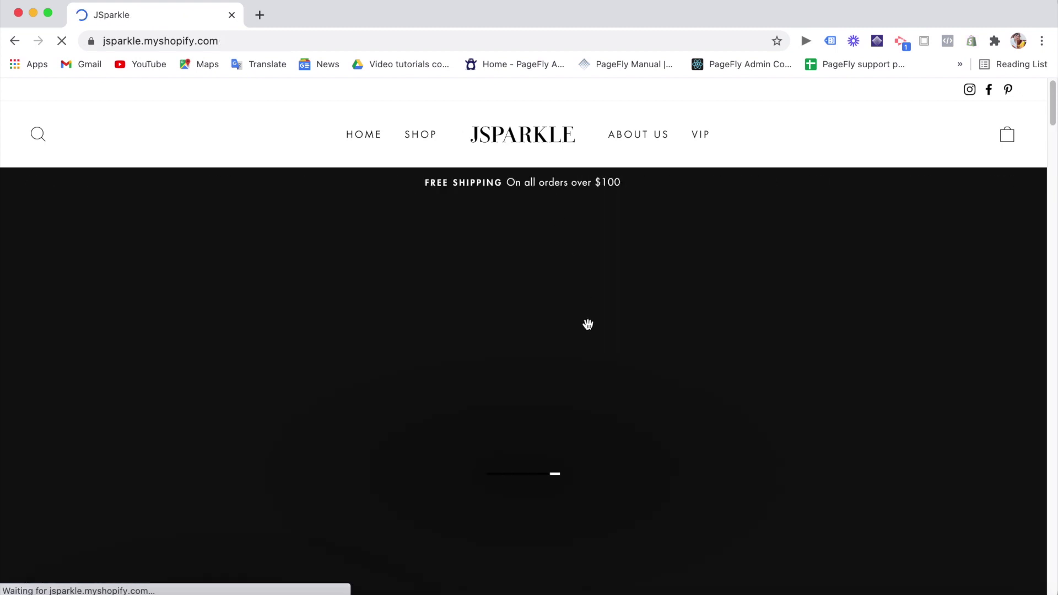
Step: Scroll past the JS JEWELRY WITH ECSTASY hero to the discount banner and Gift Cards box
scroll(606, 369, down, 3)
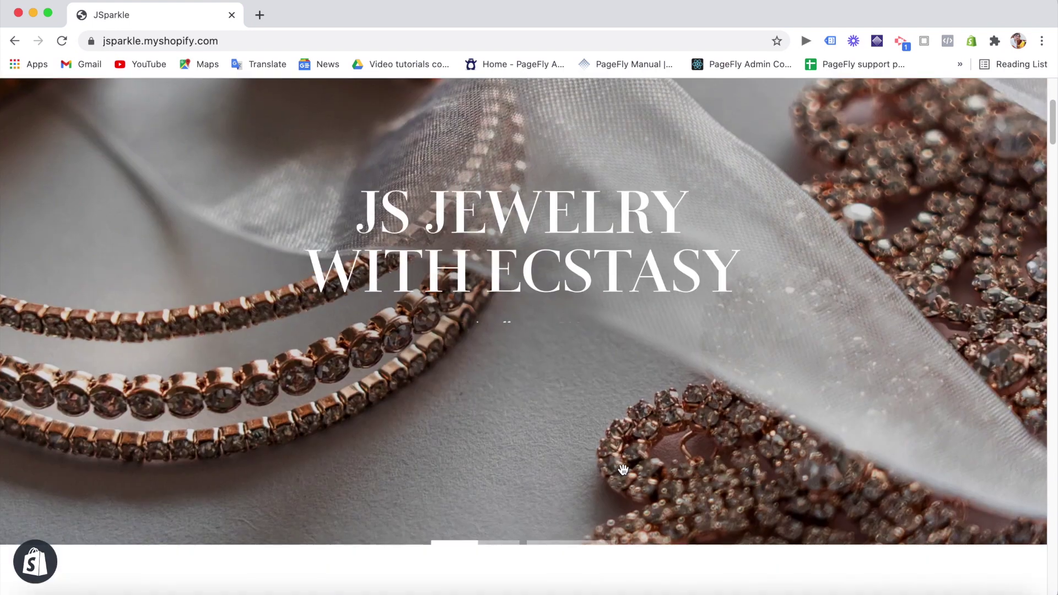
scroll(623, 469, down, 2)
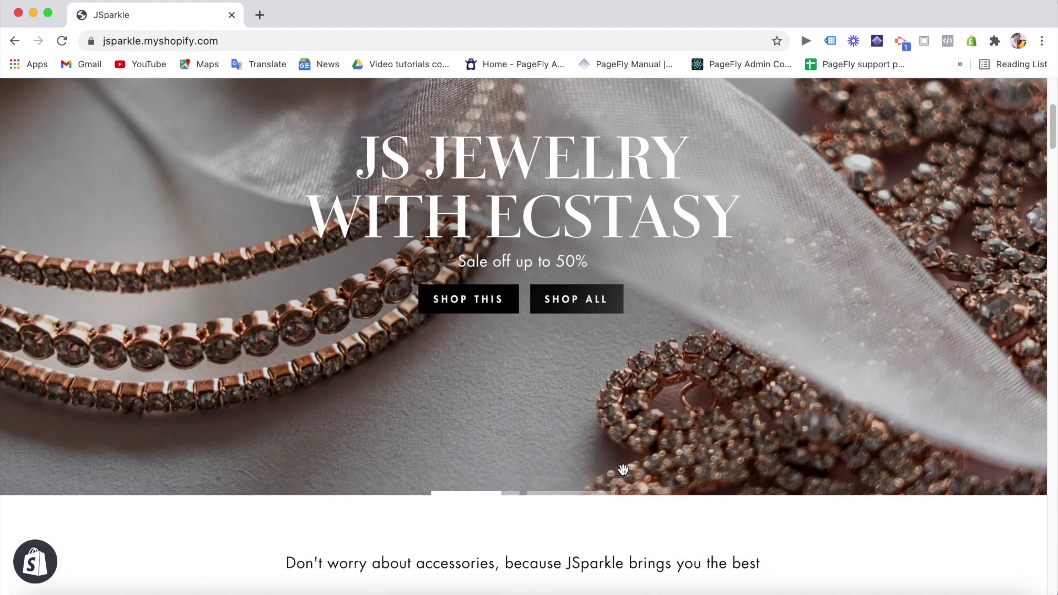
scroll(696, 408, down, 5)
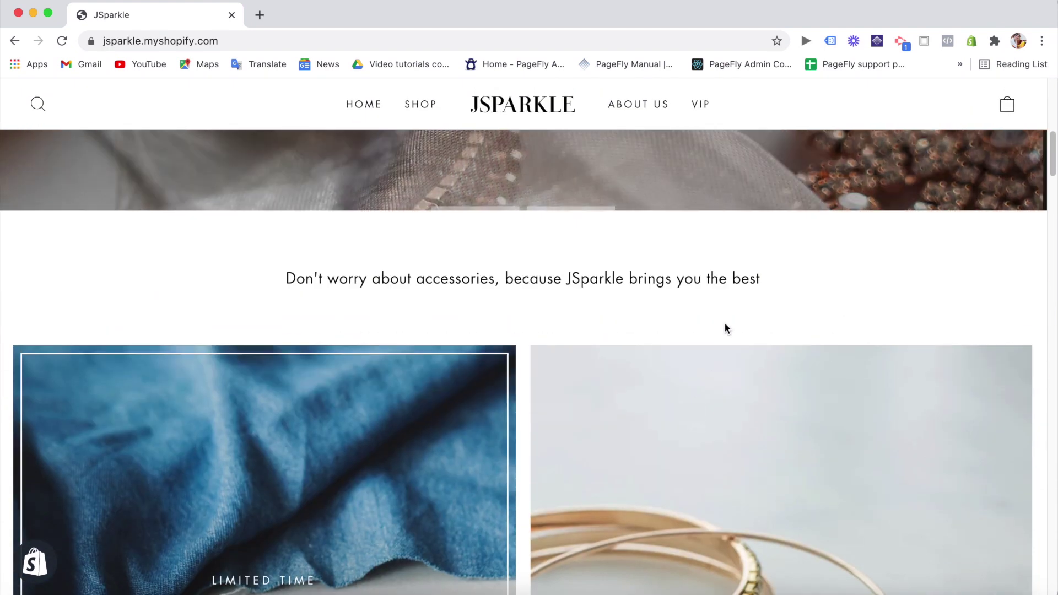
scroll(732, 387, down, 6)
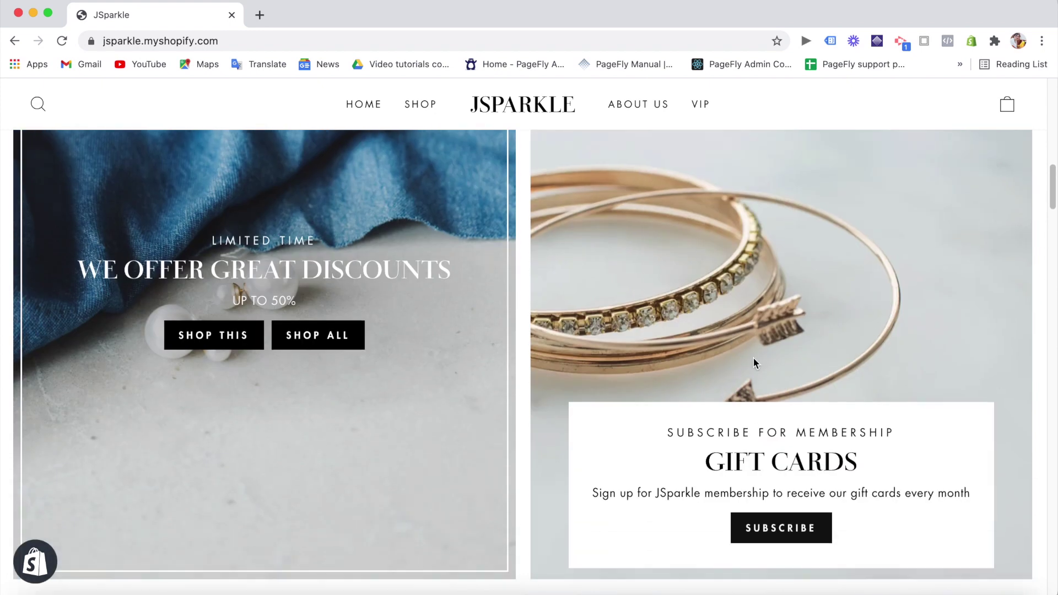
scroll(753, 386, down, 3)
scroll(752, 444, up, 2)
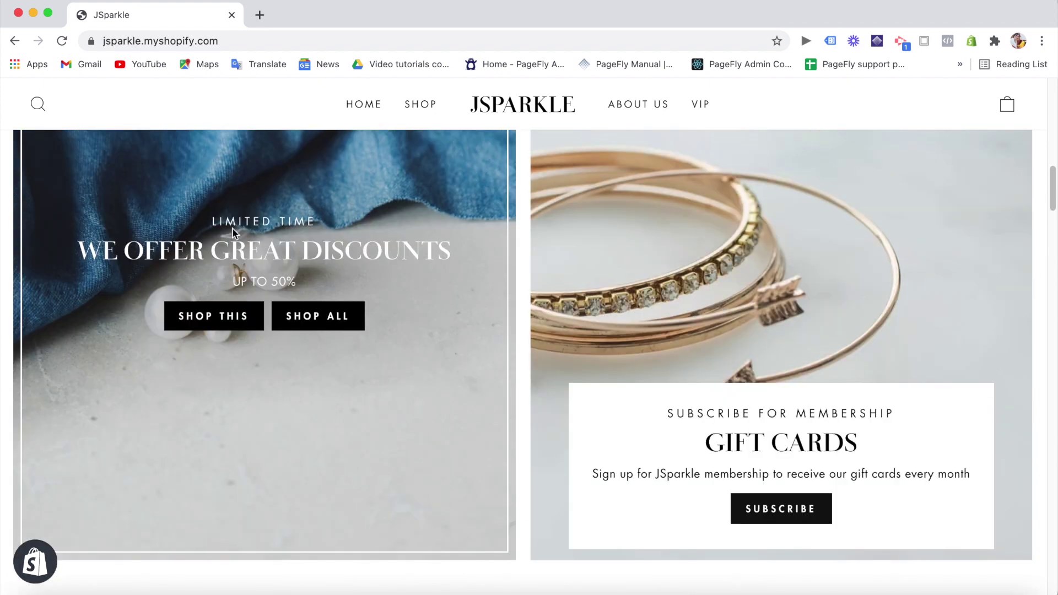
scroll(793, 395, down, 7)
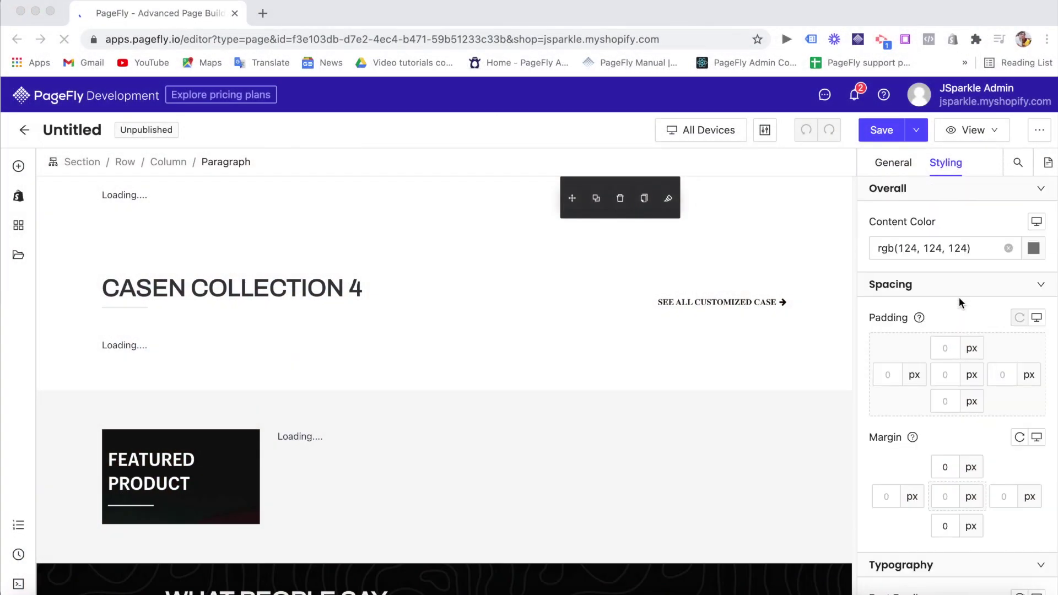
Step: Start editing the paragraph's top padding in PageFly's Styling tab
click(947, 346)
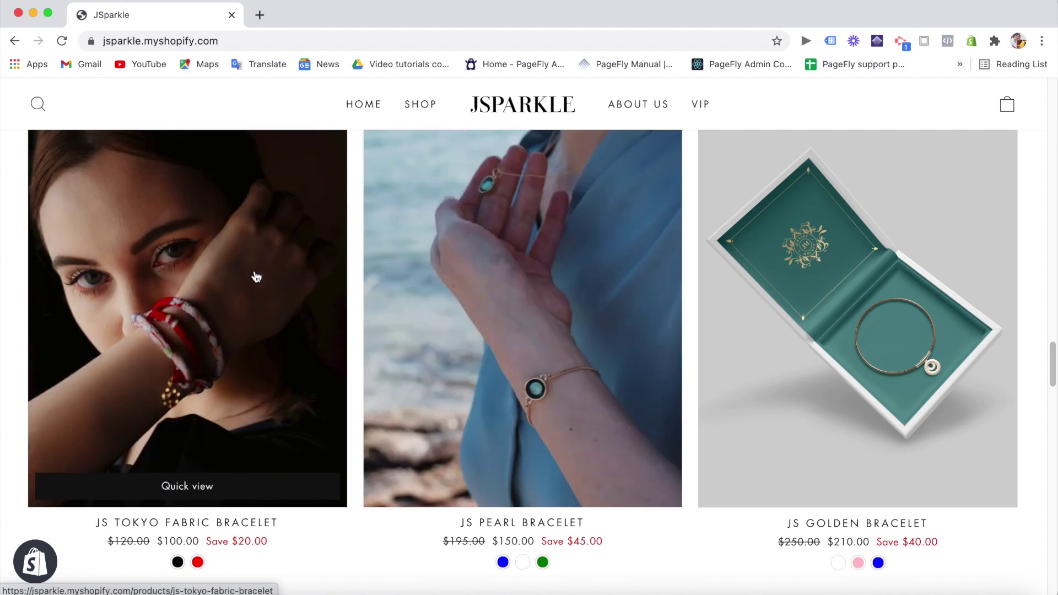
Step: Scroll the JSparkle home page down to the footer
scroll(255, 277, up, 1)
scroll(254, 277, down, 1)
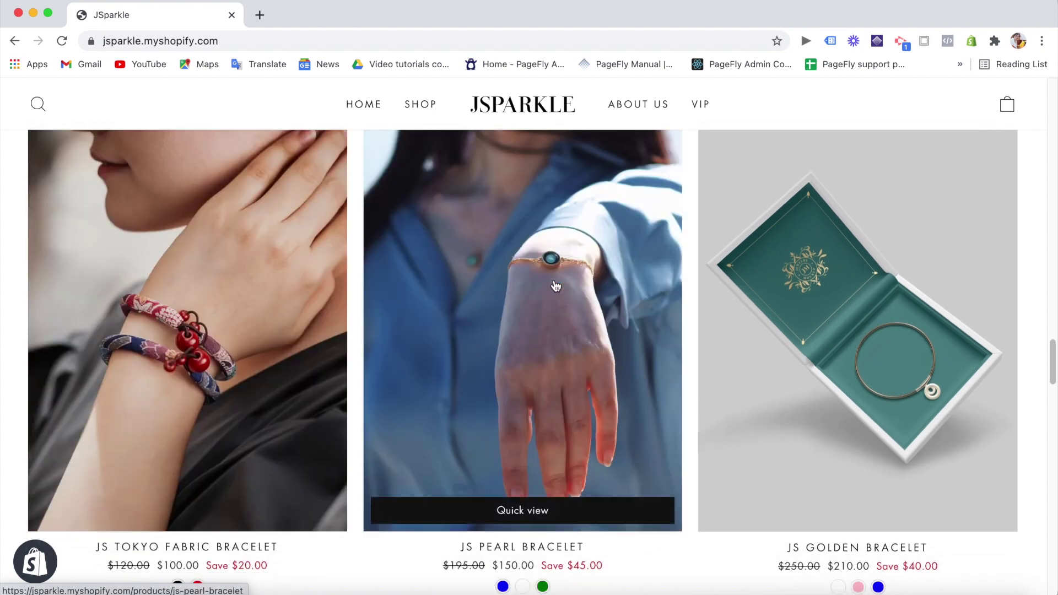
scroll(832, 322, up, 2)
scroll(832, 322, down, 1)
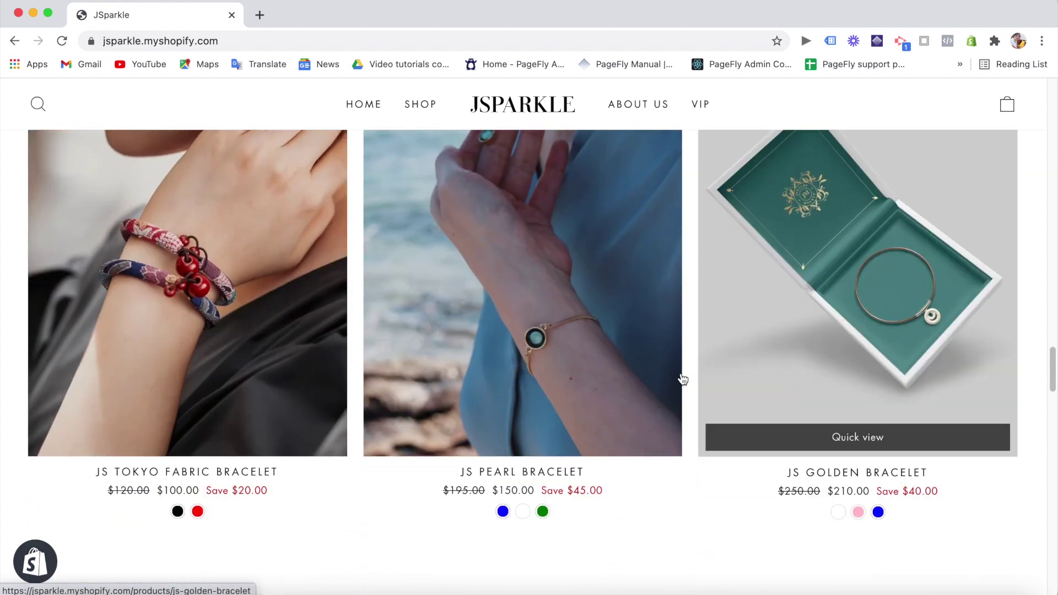
scroll(683, 383, down, 2)
scroll(665, 484, down, 3)
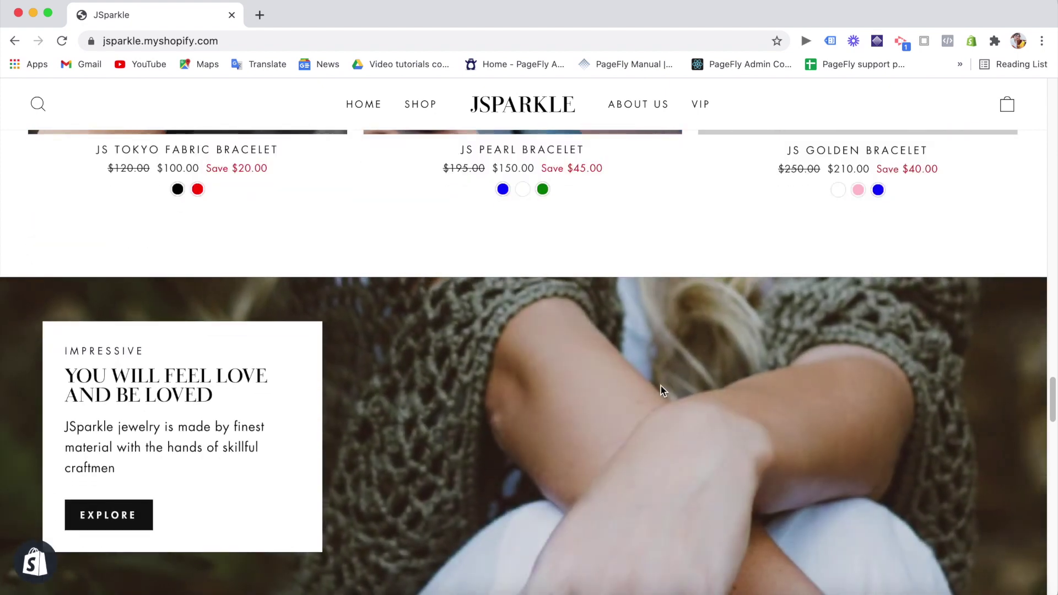
scroll(654, 419, down, 3)
scroll(650, 430, up, 5)
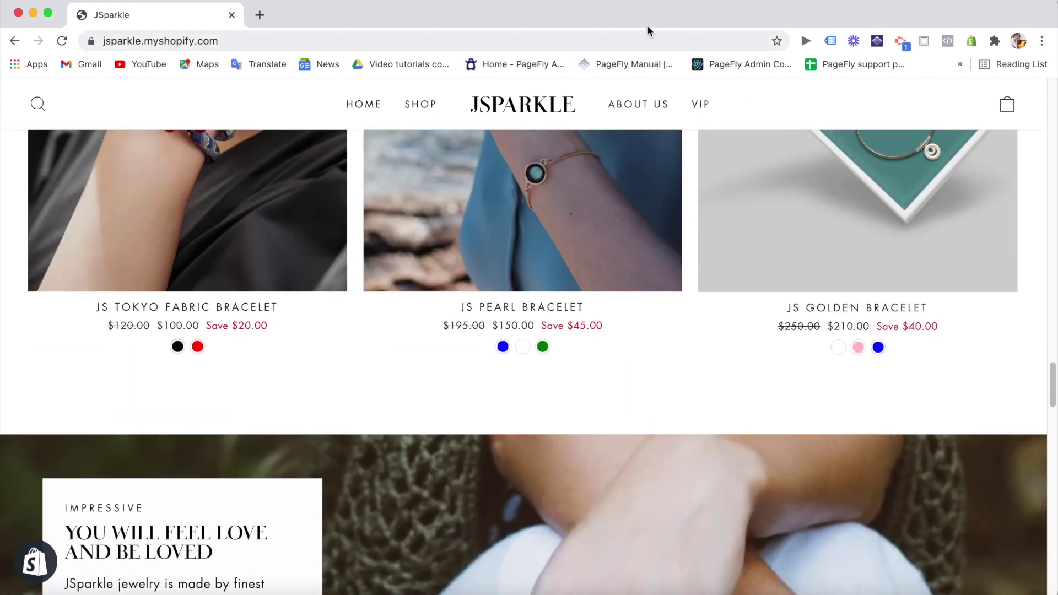
scroll(694, 524, down, 15)
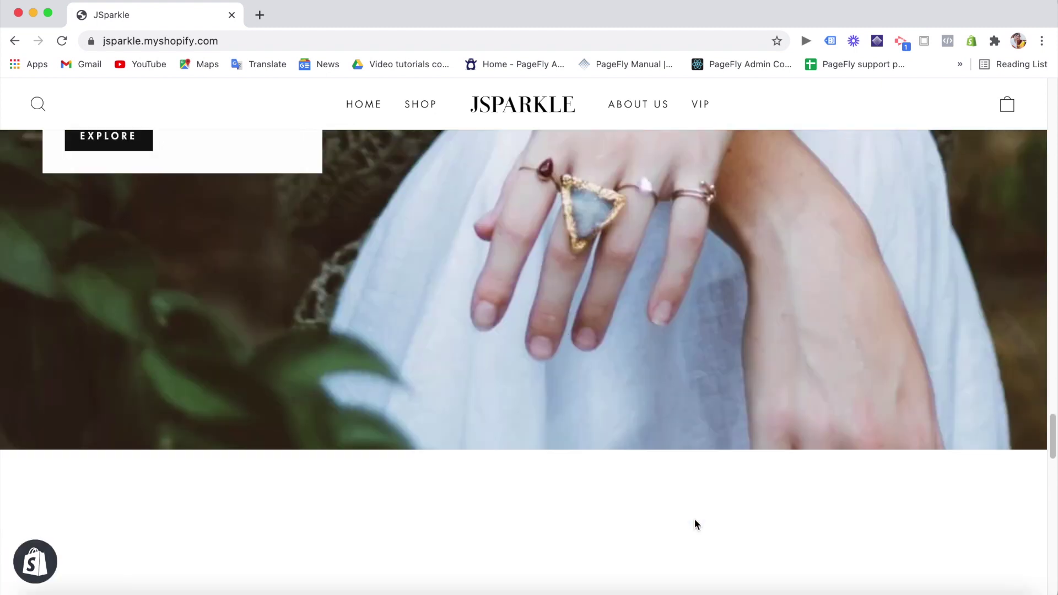
scroll(696, 525, up, 4)
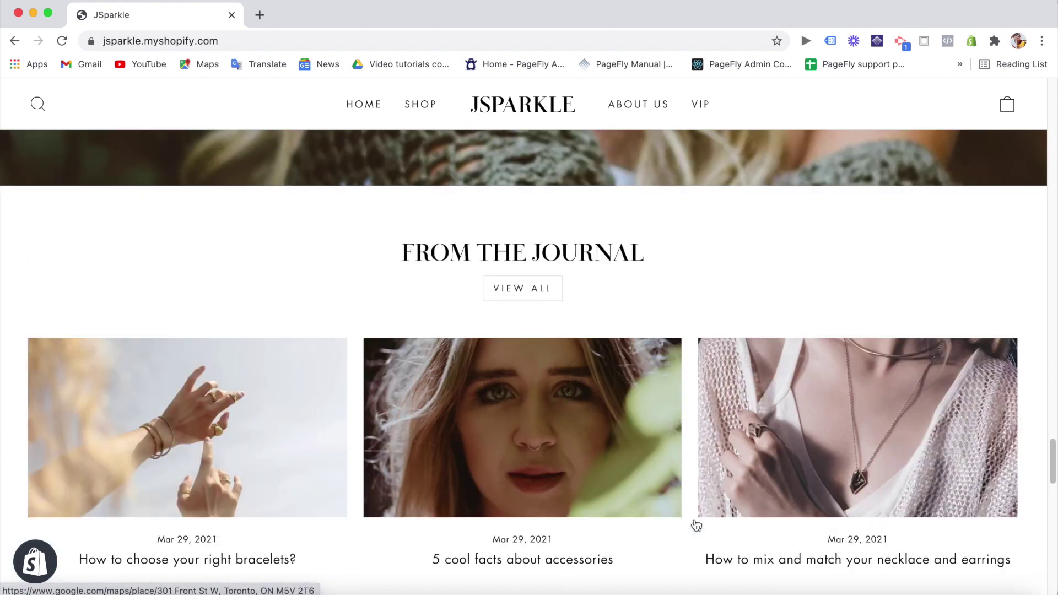
scroll(696, 526, down, 10)
scroll(696, 526, up, 1)
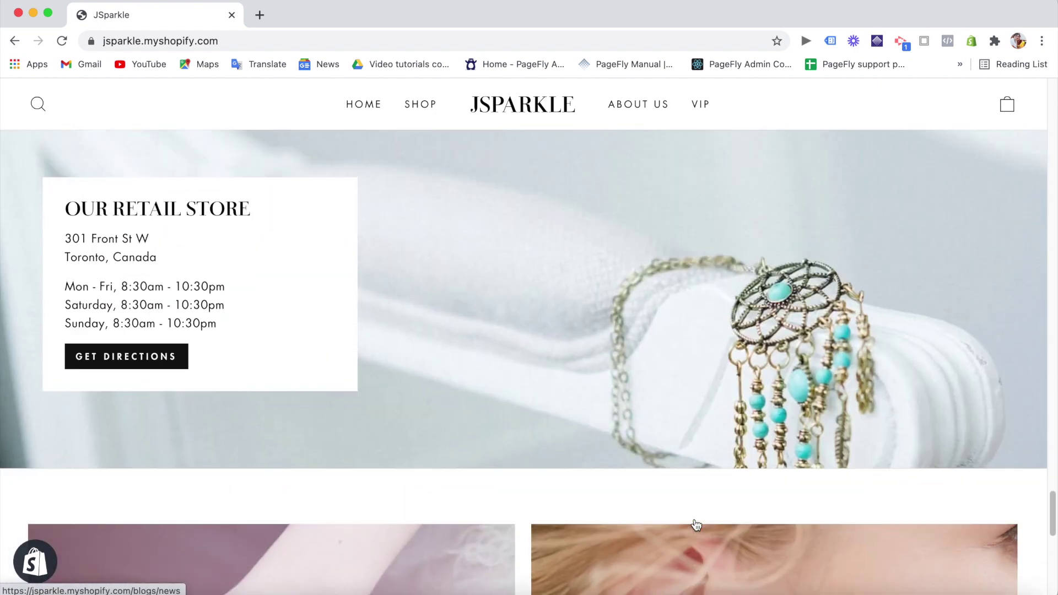
scroll(696, 525, down, 8)
scroll(696, 525, down, 3)
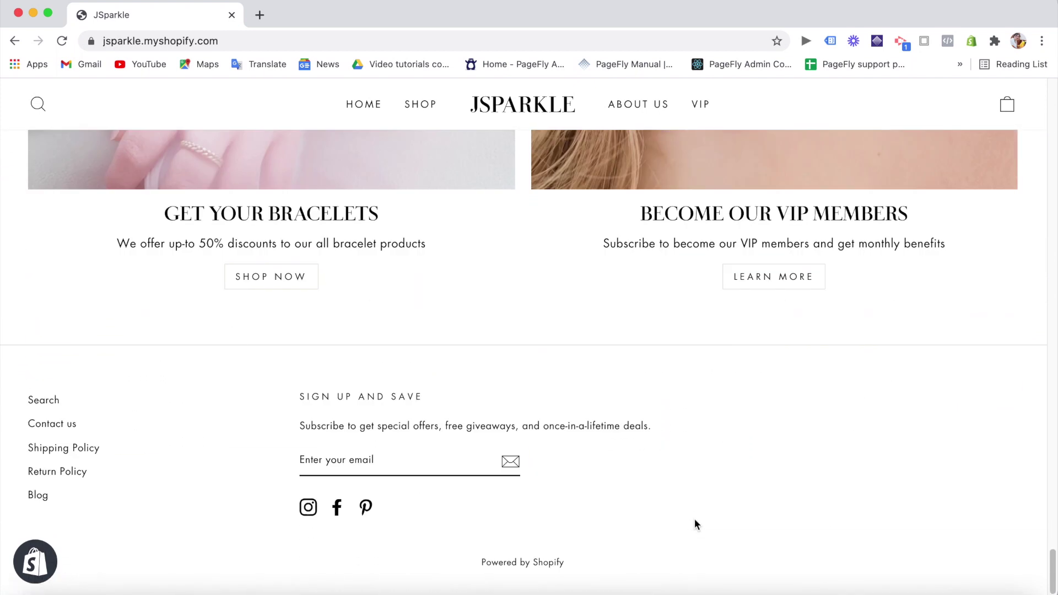
Step: Scroll back up to the ACCESSORIES WITH LOVE hero slide and just below it
scroll(696, 525, up, 12)
scroll(696, 524, up, 10)
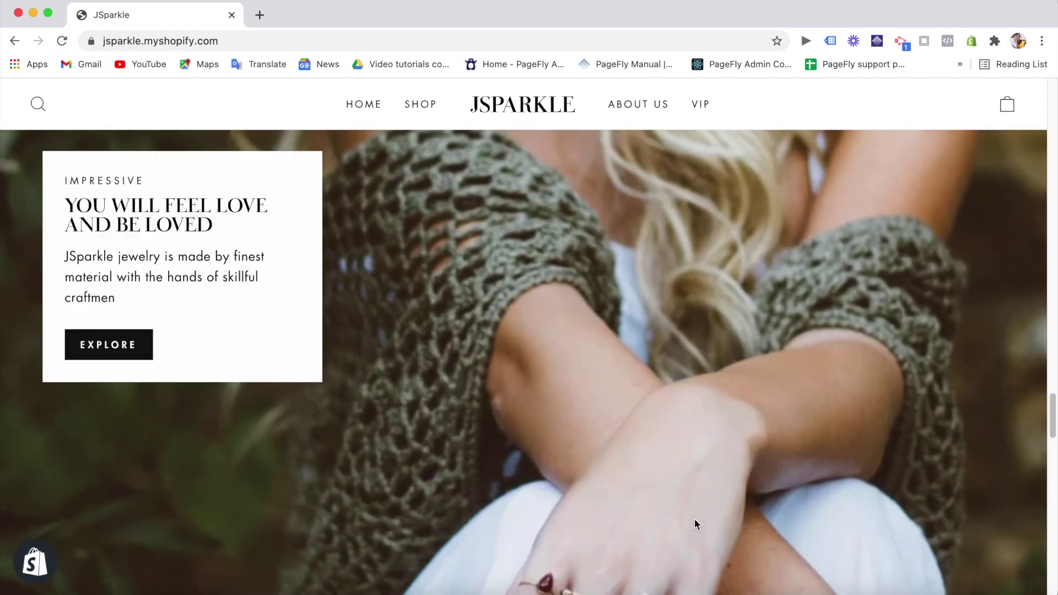
scroll(694, 520, up, 12)
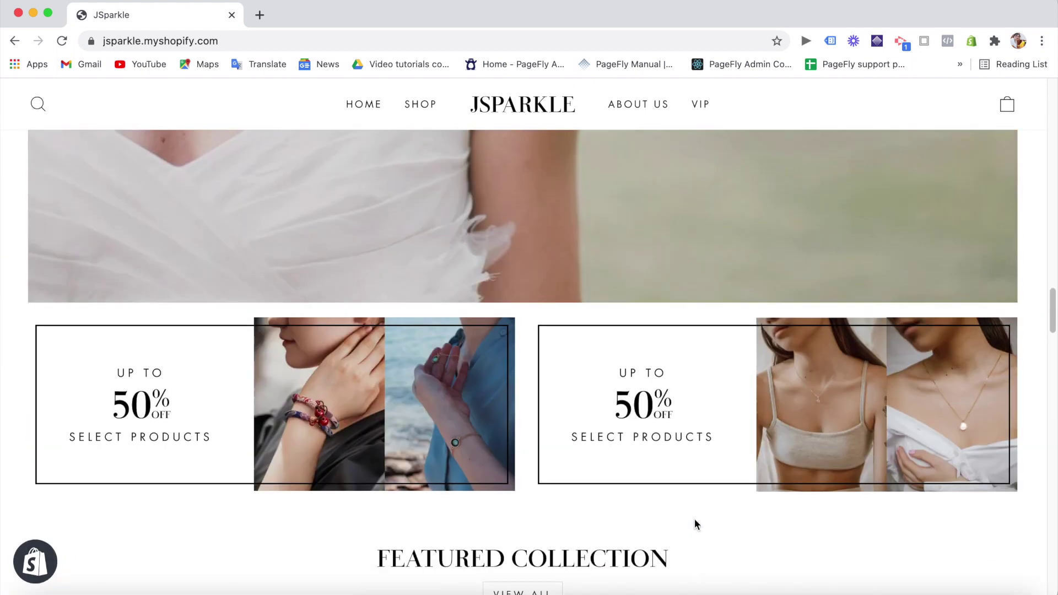
scroll(695, 520, up, 10)
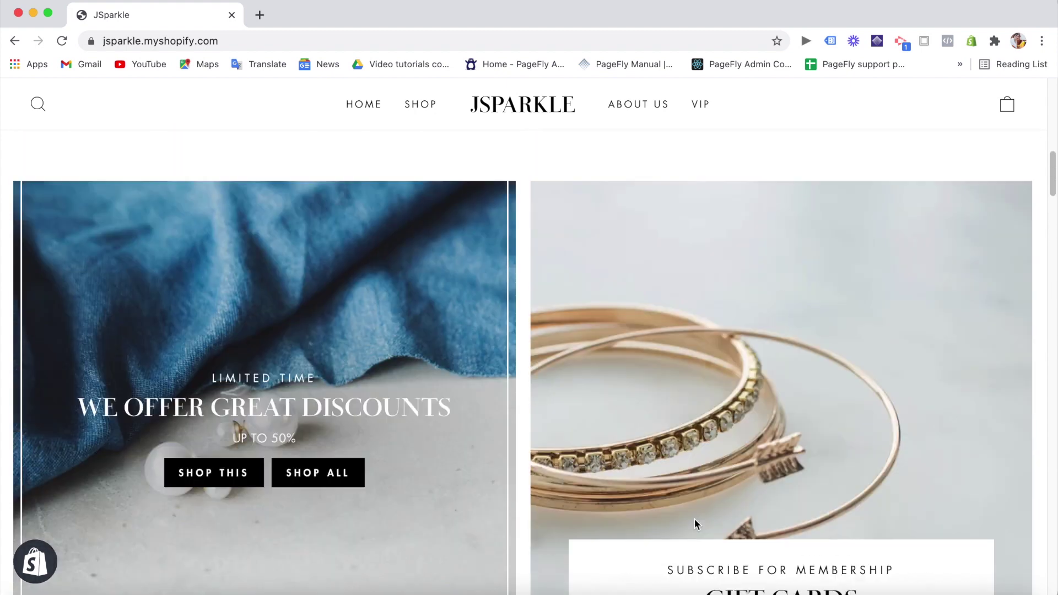
scroll(707, 423, up, 2)
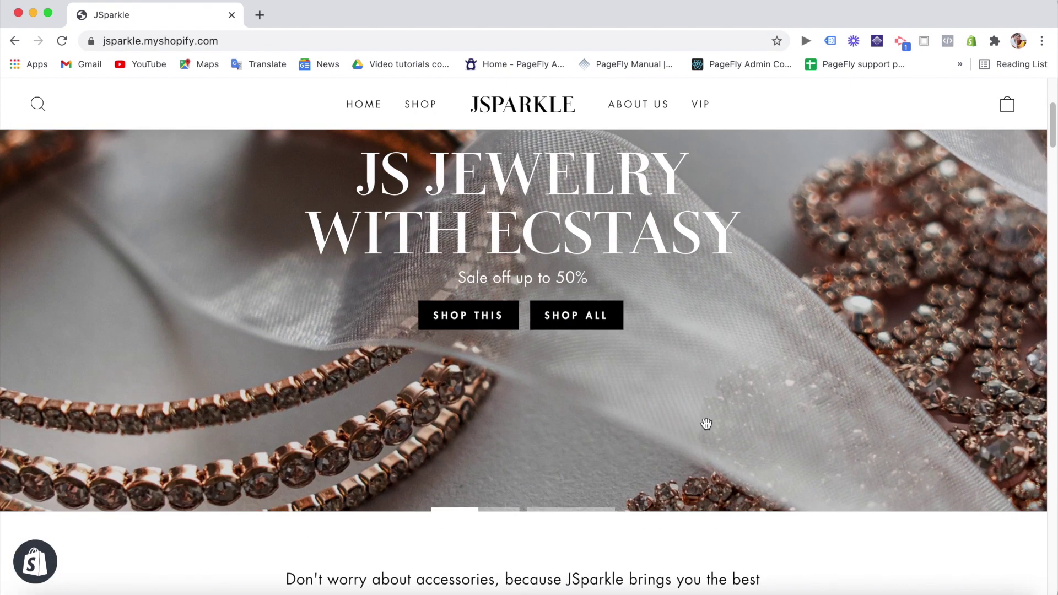
scroll(707, 424, up, 1)
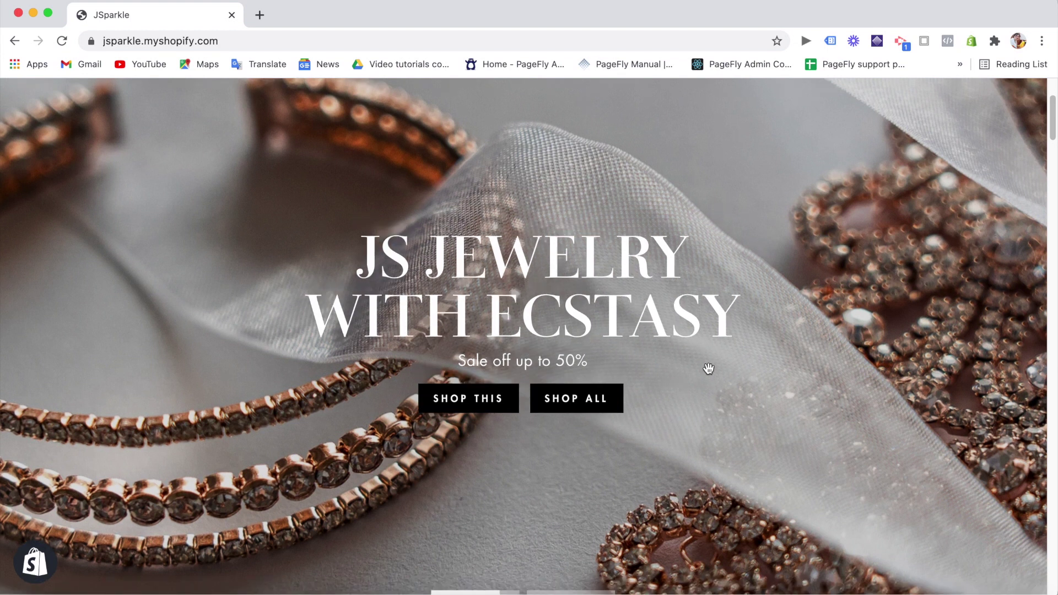
scroll(708, 368, up, 1)
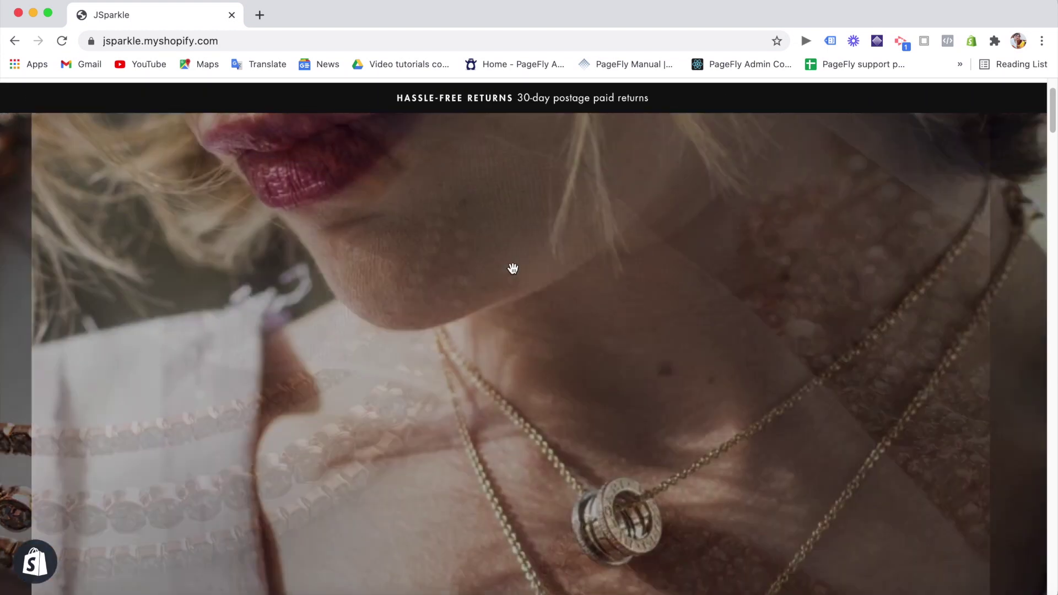
scroll(547, 359, down, 1)
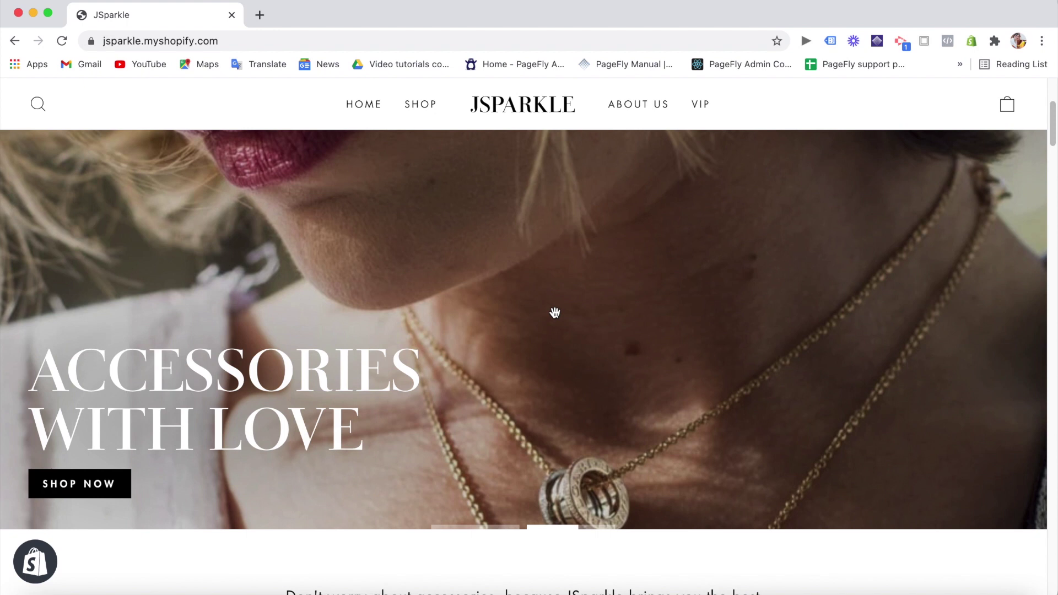
scroll(730, 384, down, 5)
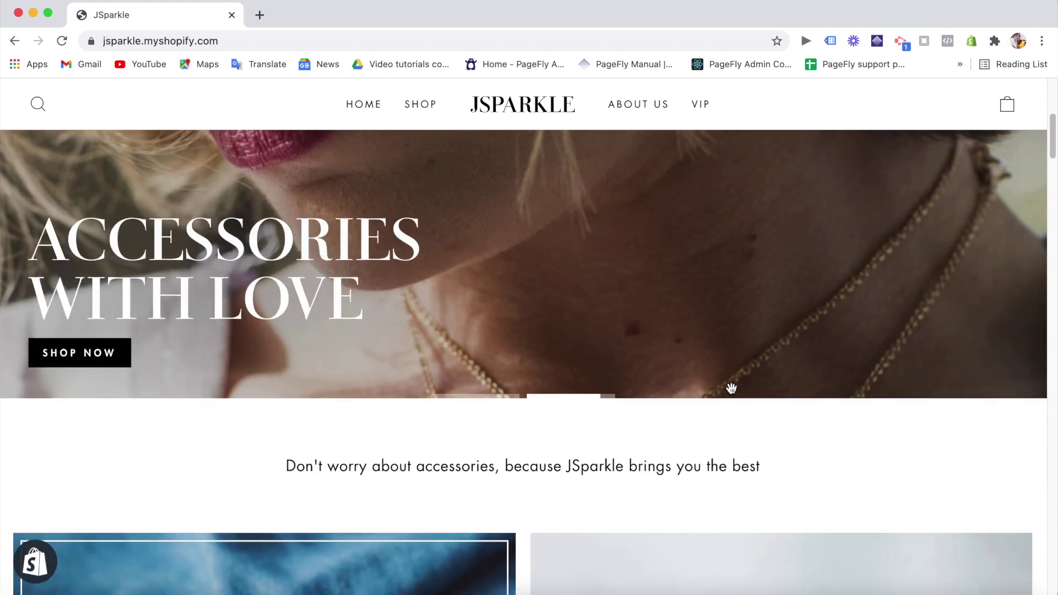
scroll(728, 419, down, 4)
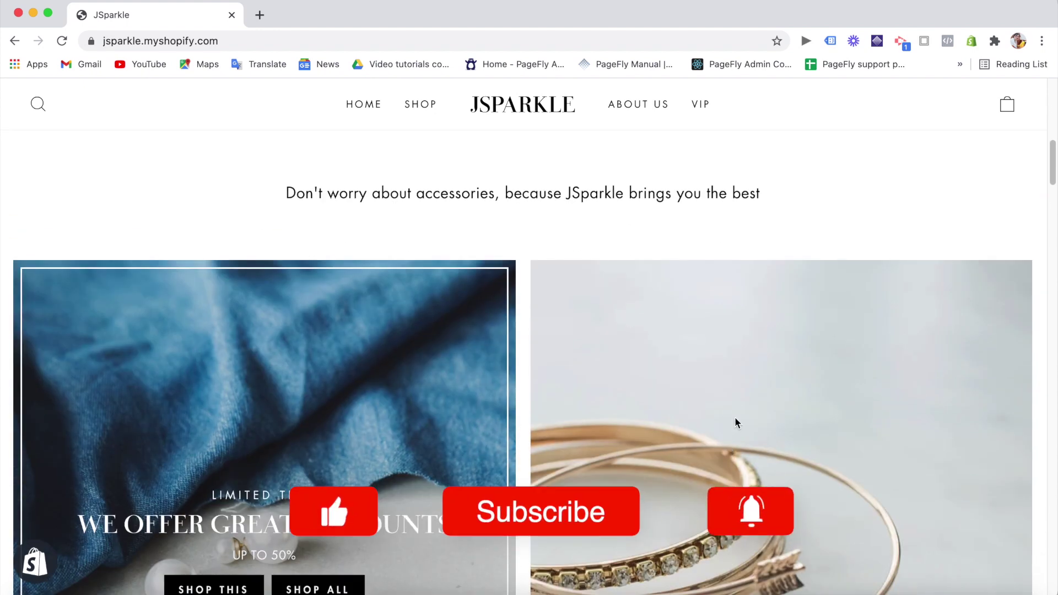
scroll(733, 458, down, 1)
scroll(686, 518, down, 3)
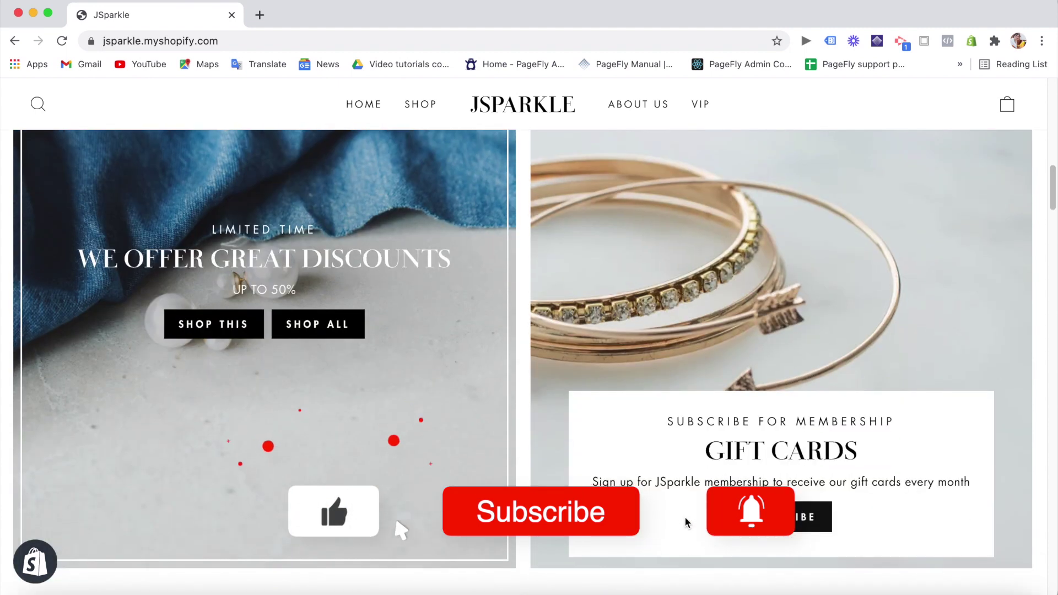
scroll(676, 315, up, 2)
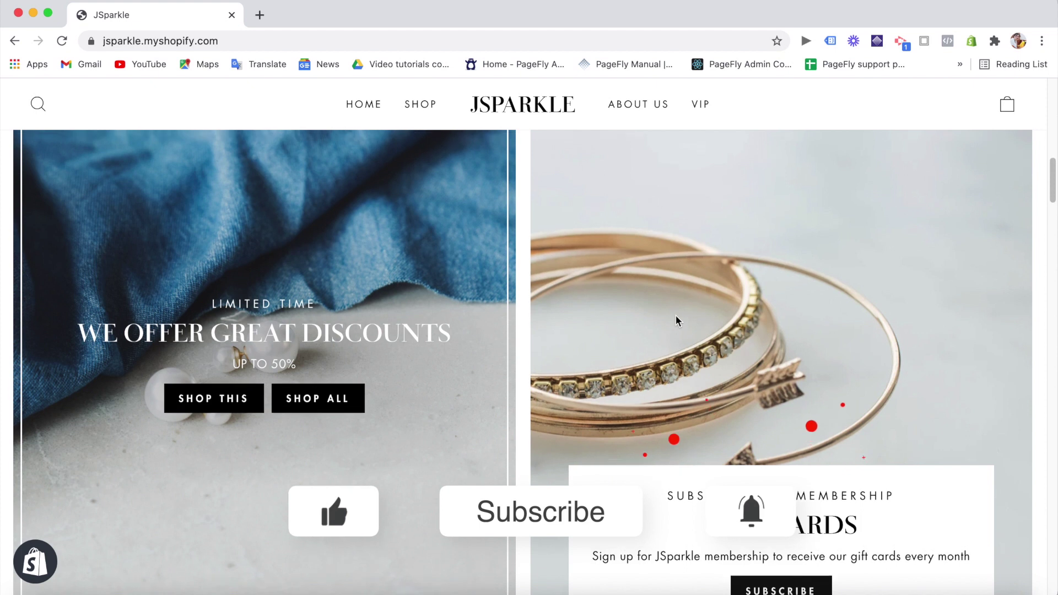
scroll(676, 316, down, 1)
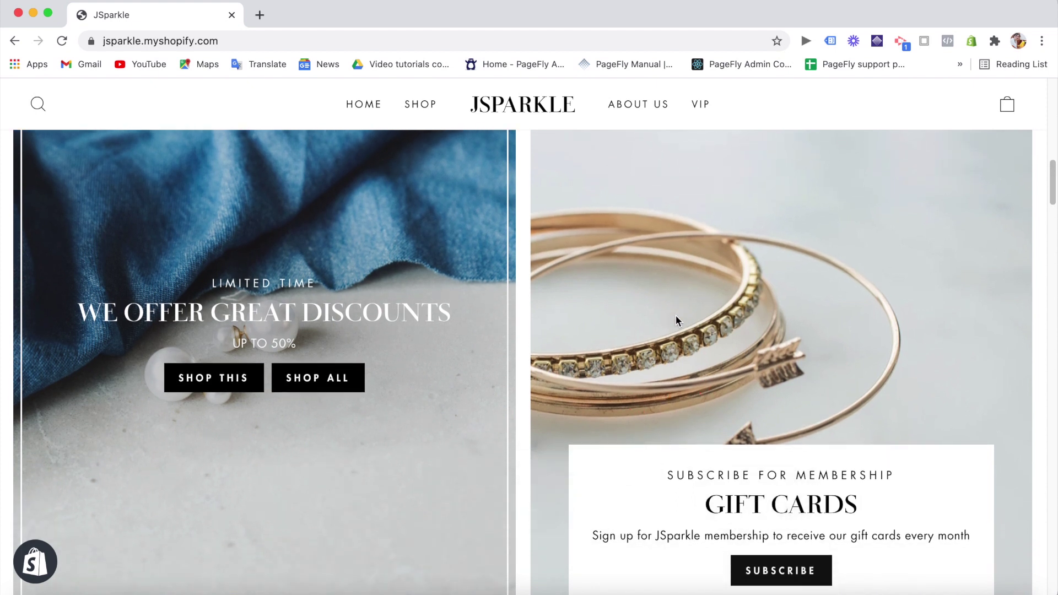